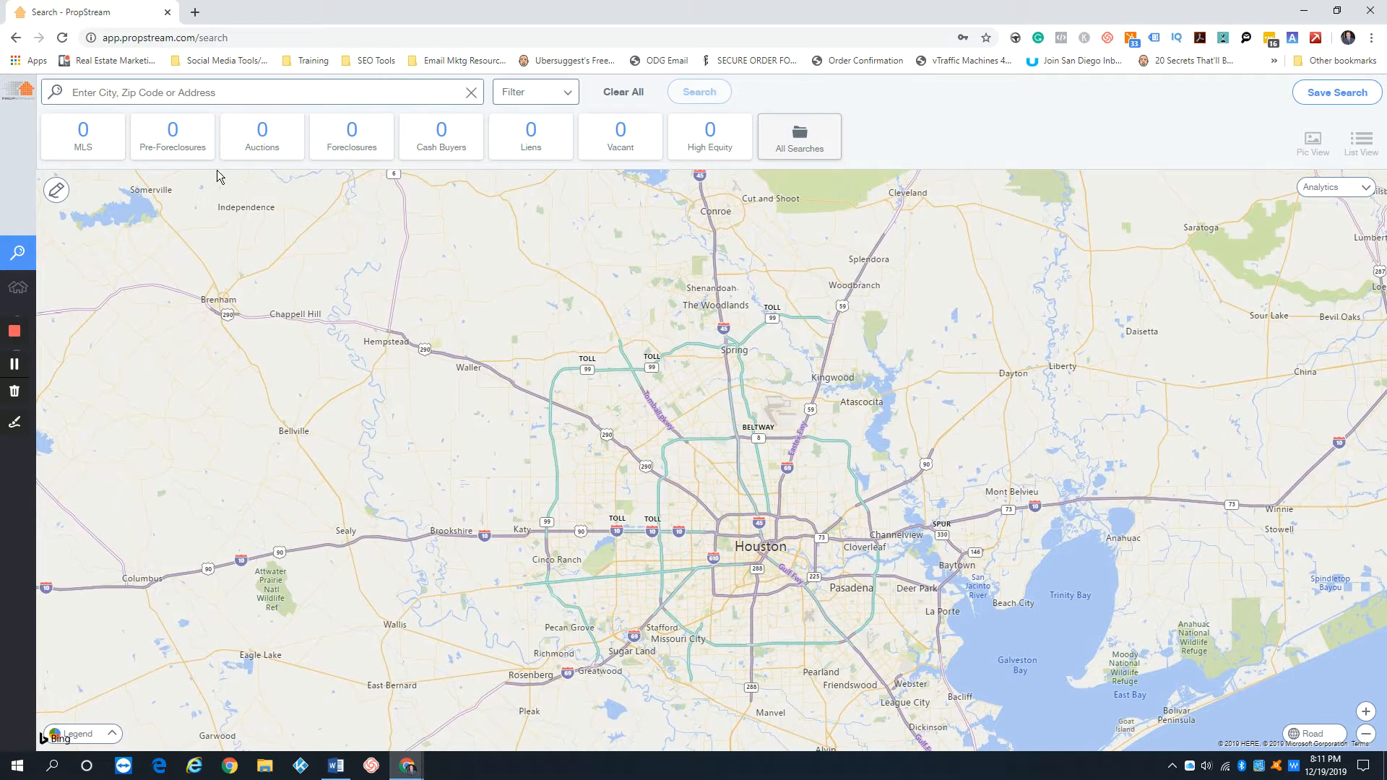
Search for properties in Harris County, TX, and filter the results to those that are not owner occupied.
{"action": "left_click", "coordinate": [292, 94]}
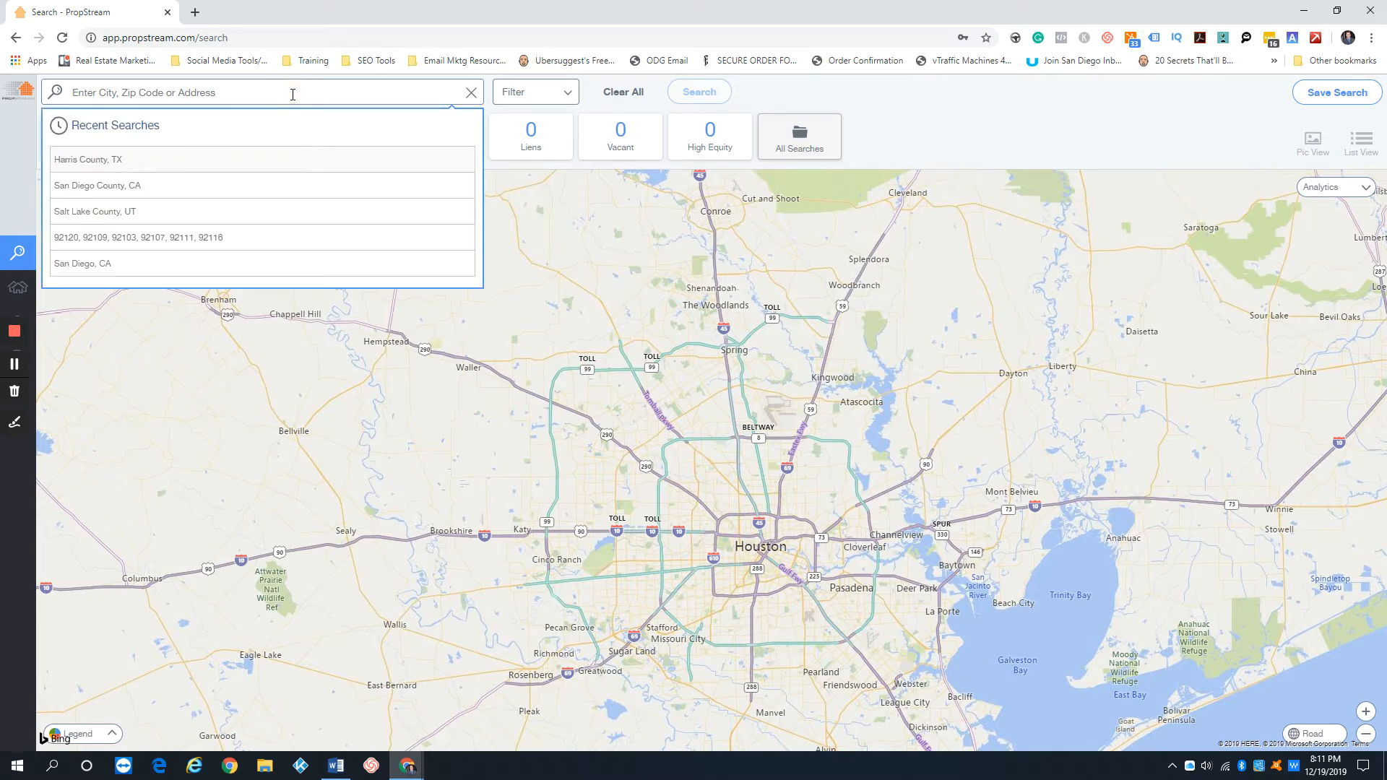
{"action": "left_click", "coordinate": [94, 160]}
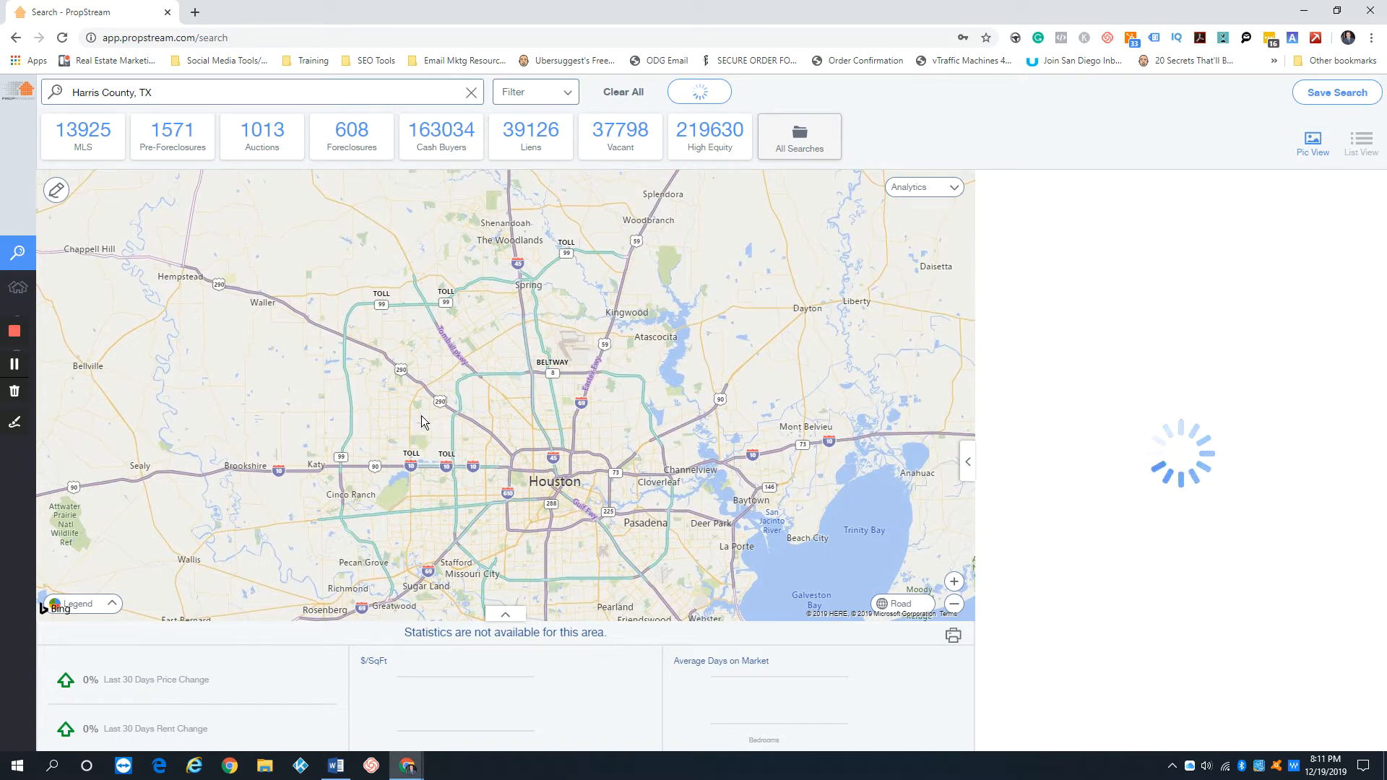
{"action": "left_click", "coordinate": [560, 92]}
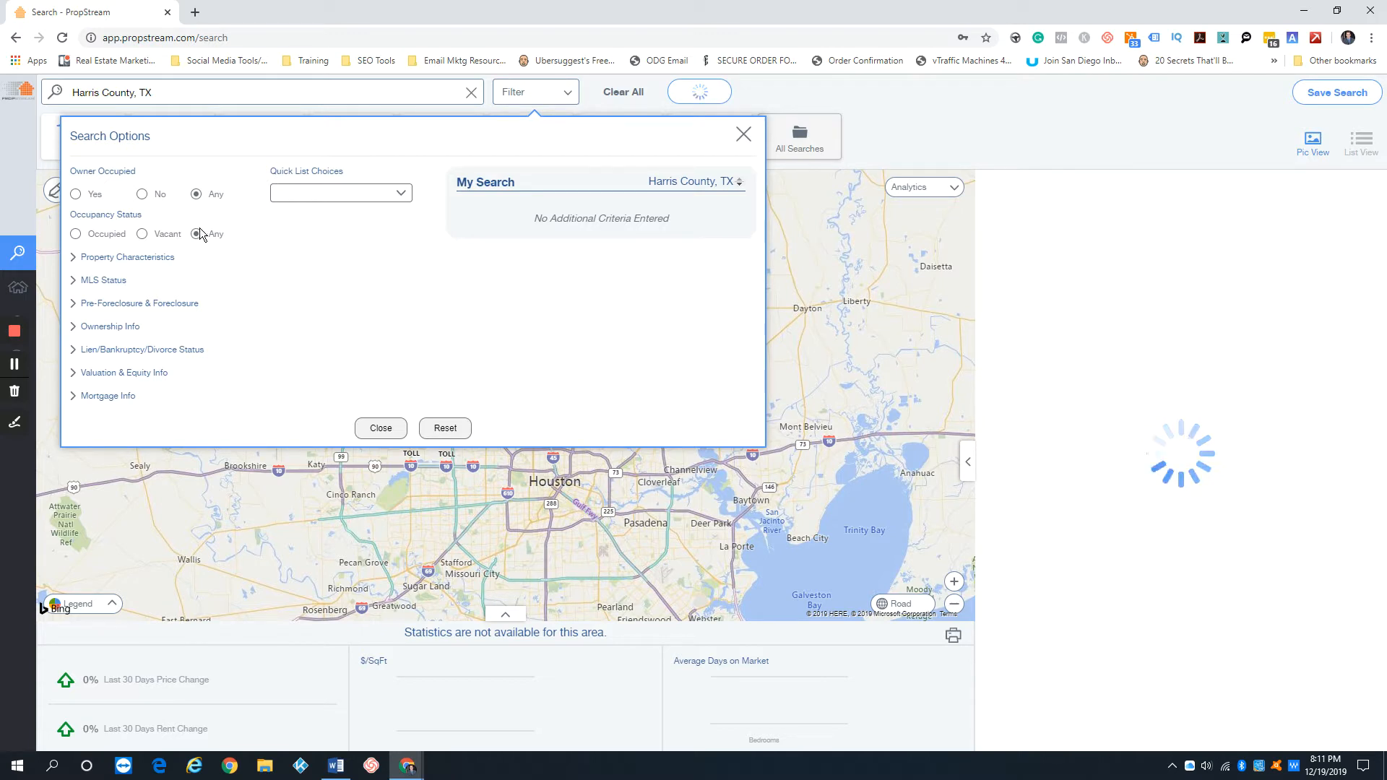
{"action": "left_click", "coordinate": [142, 194]}
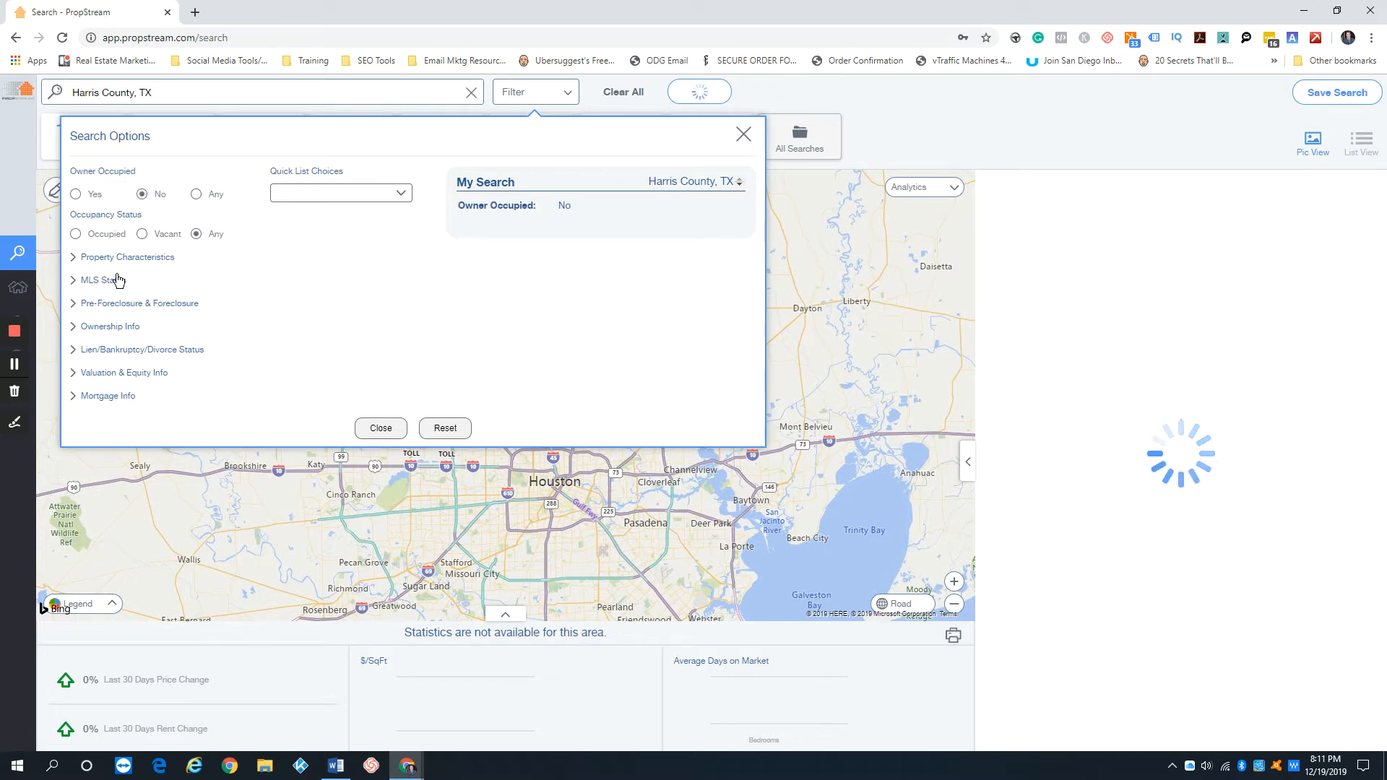
Restrict the property type in the property characteristics to Single Family only.
{"action": "left_click", "coordinate": [133, 259]}
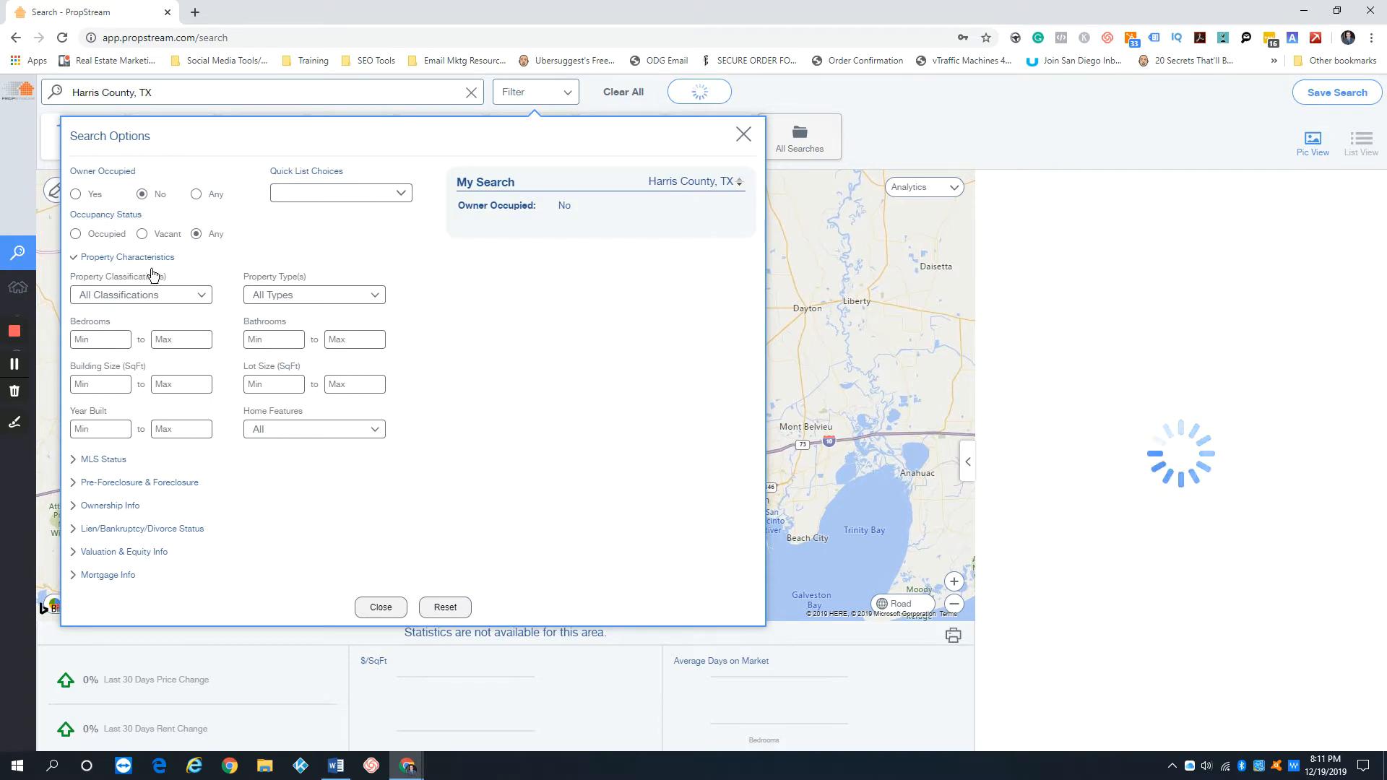
{"action": "left_click", "coordinate": [307, 296]}
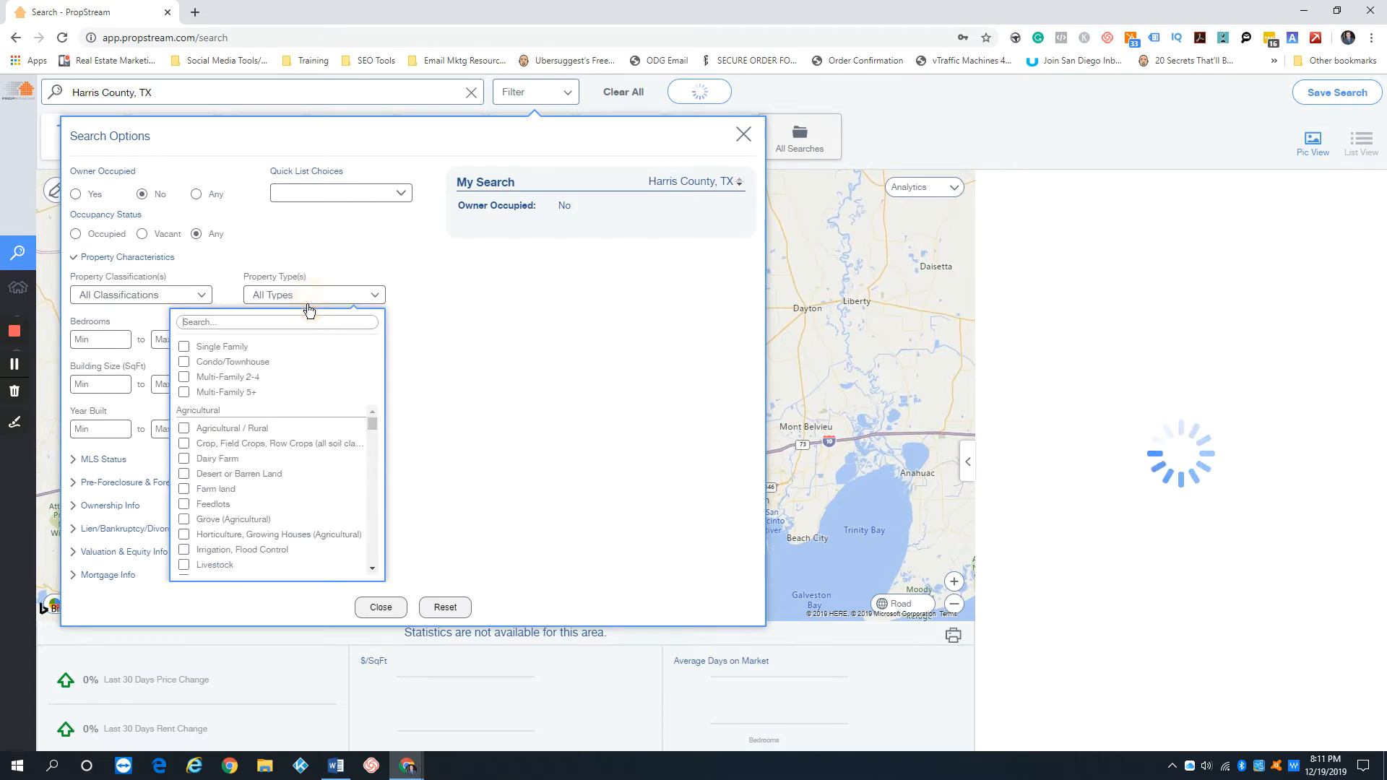
{"action": "left_click", "coordinate": [185, 347]}
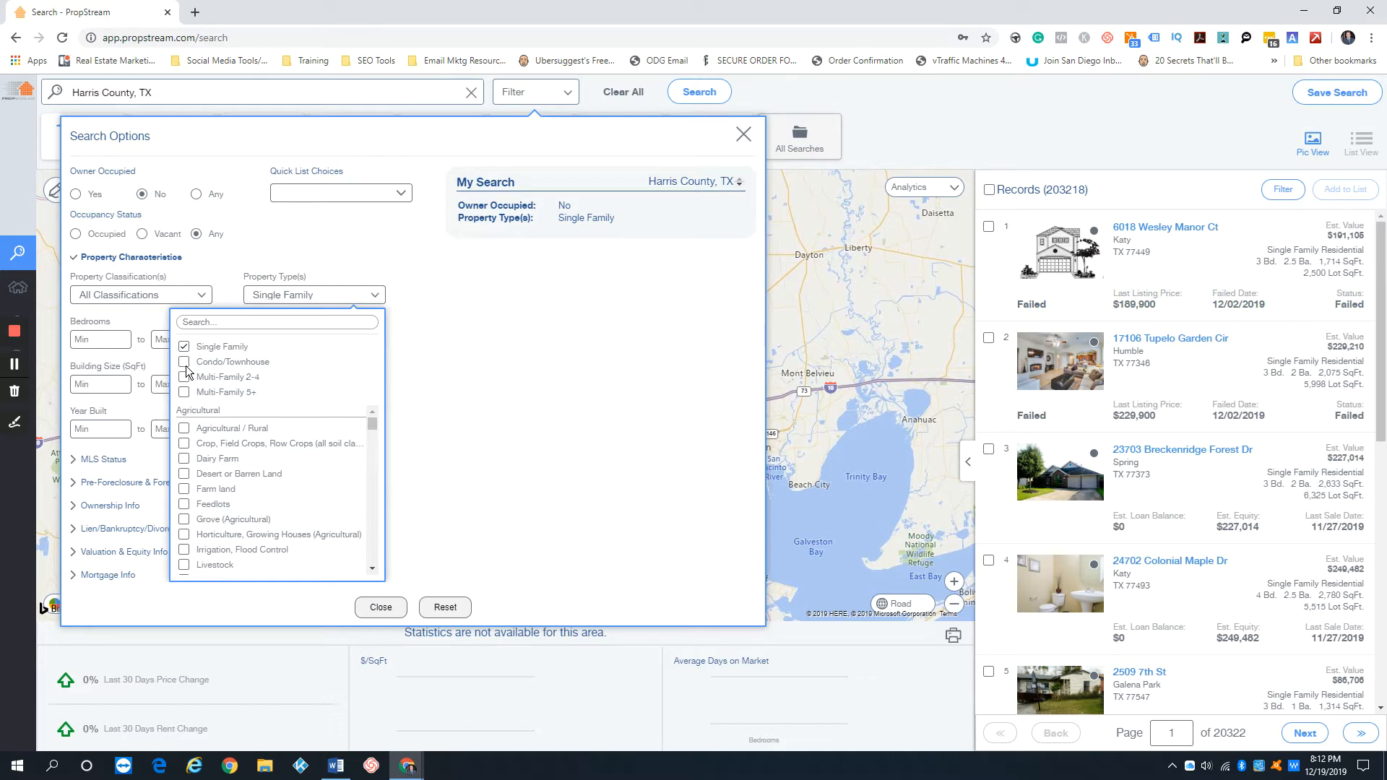
{"action": "left_click", "coordinate": [185, 364]}
{"action": "left_click", "coordinate": [184, 363]}
{"action": "left_click", "coordinate": [185, 377]}
{"action": "left_click", "coordinate": [185, 378]}
{"action": "left_click", "coordinate": [442, 270]}
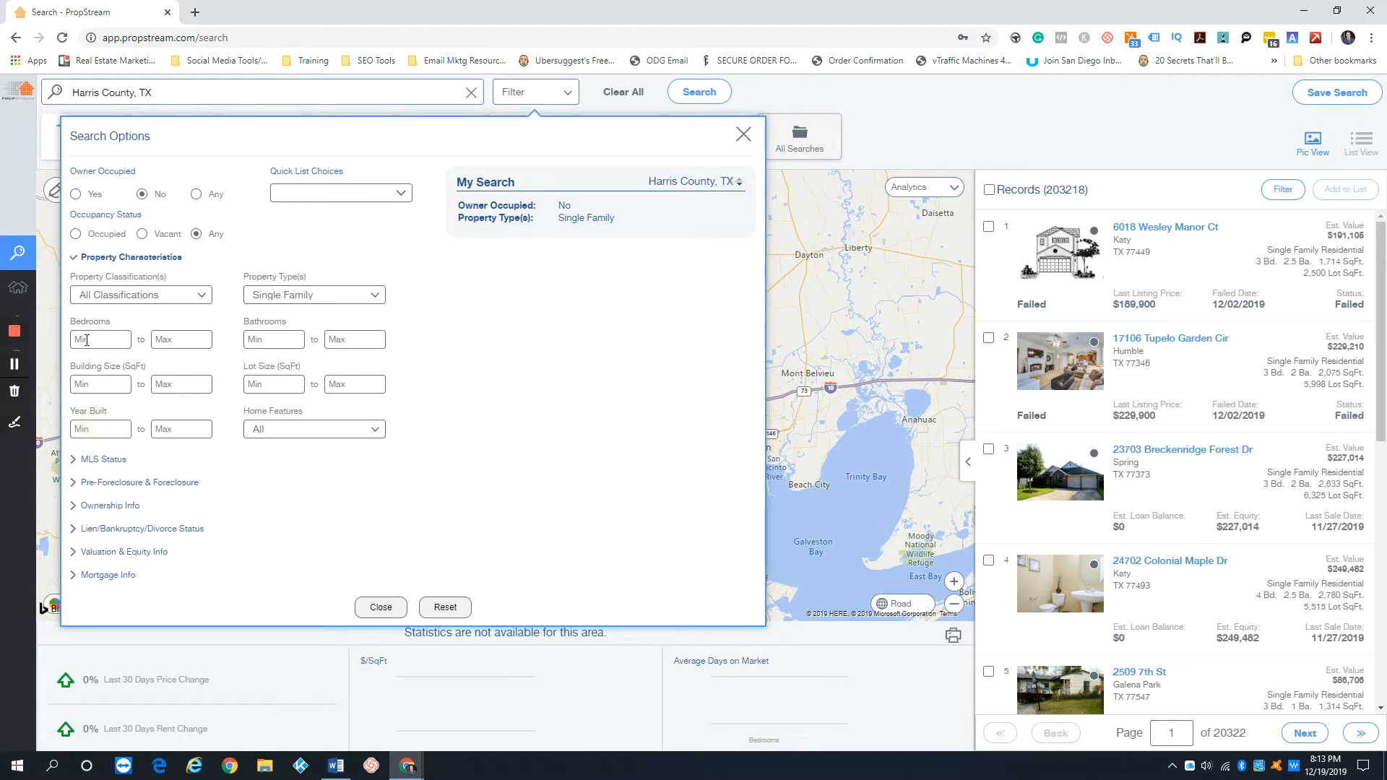
Limit the building size to between 1000 and 3000 square feet.
{"action": "left_click", "coordinate": [101, 388]}
{"action": "type", "text": "1000"}
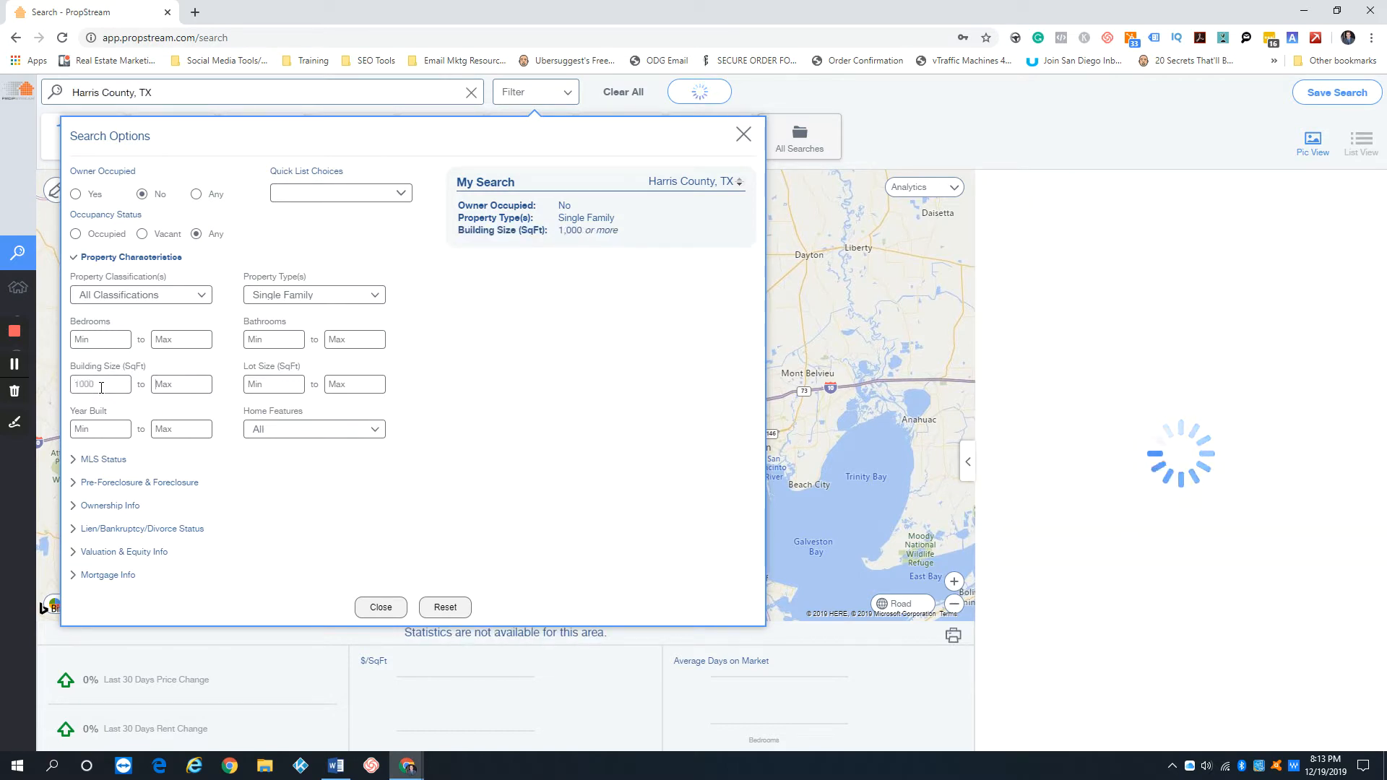
{"action": "key", "text": "Tab"}
{"action": "type", "text": "3000"}
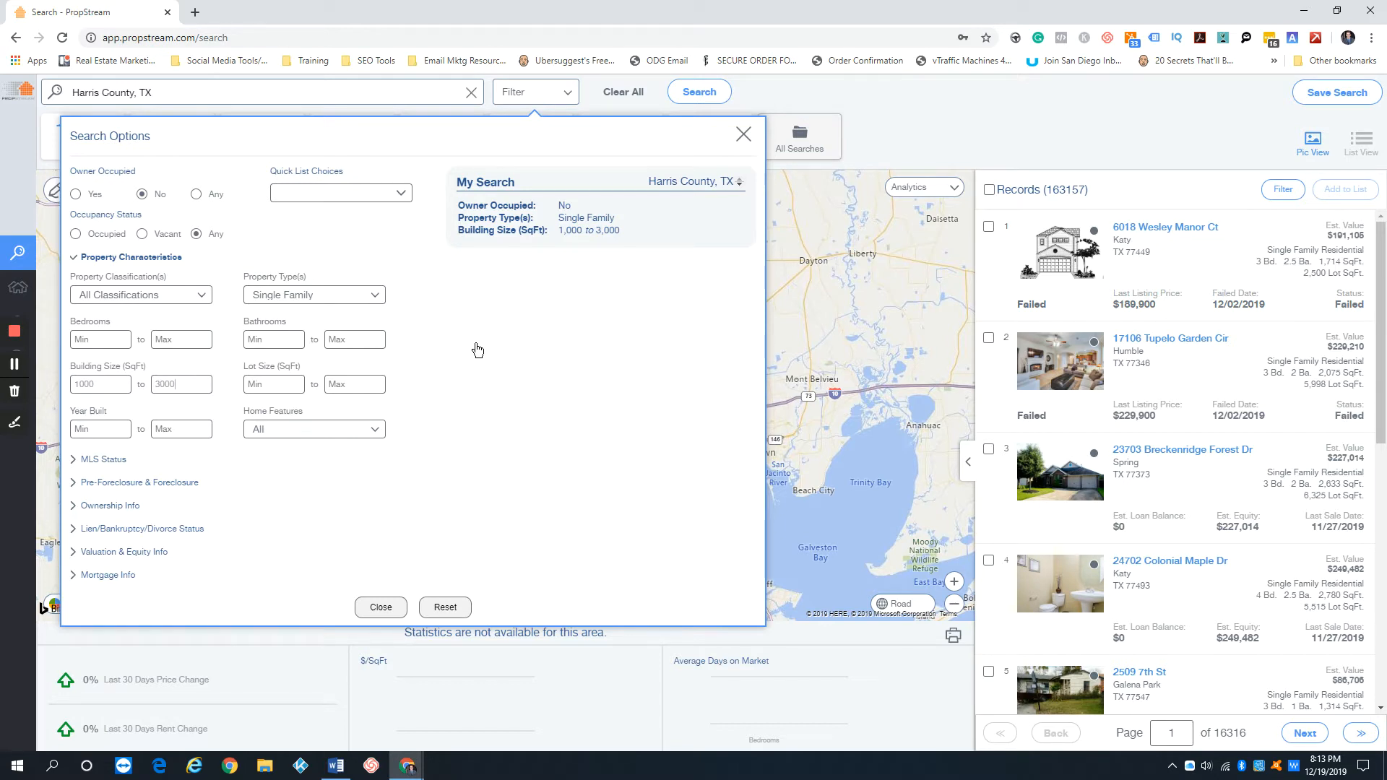
{"action": "left_click_drag", "start_coordinate": [106, 384], "coordinate": [72, 387]}
{"action": "left_click", "coordinate": [130, 259]}
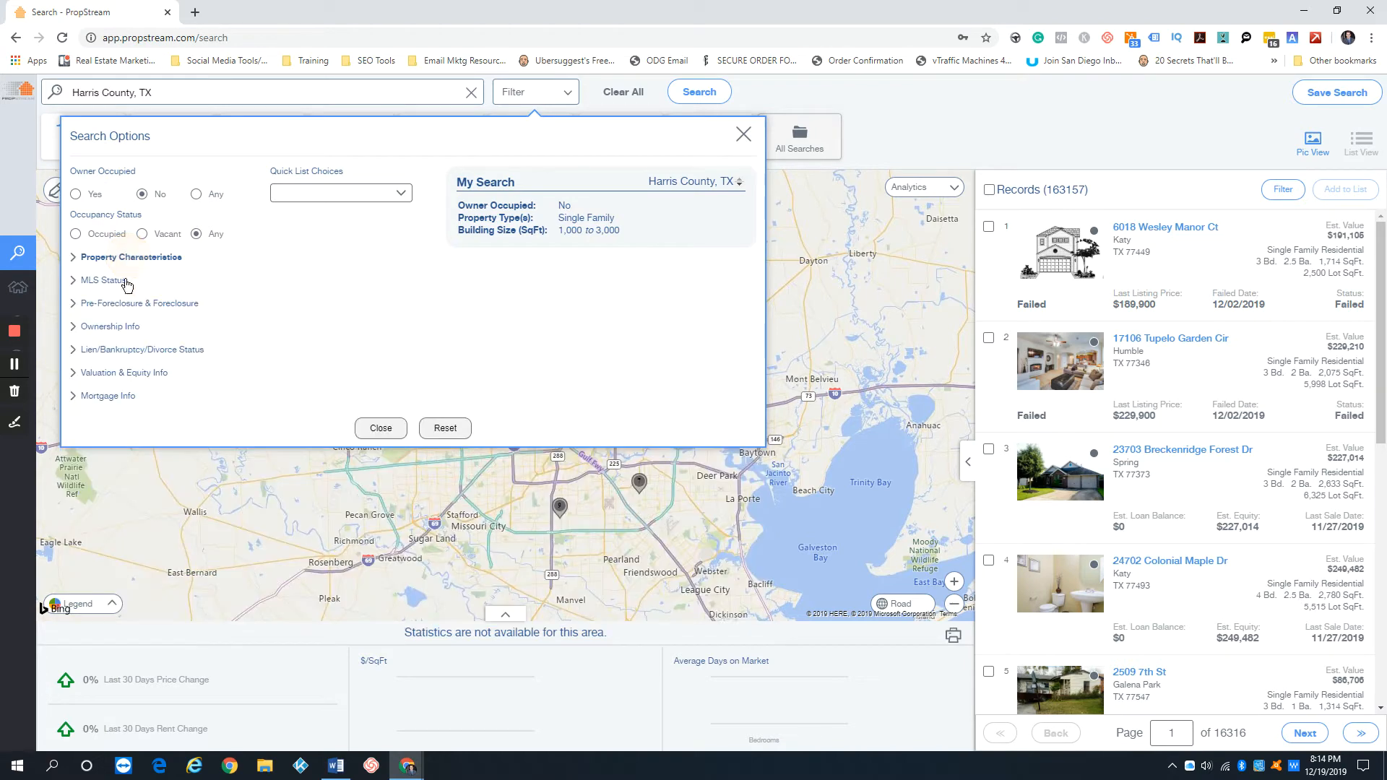
Set the On Market option in the MLS status filters to No.
{"action": "left_click", "coordinate": [107, 281]}
{"action": "left_click", "coordinate": [301, 320]}
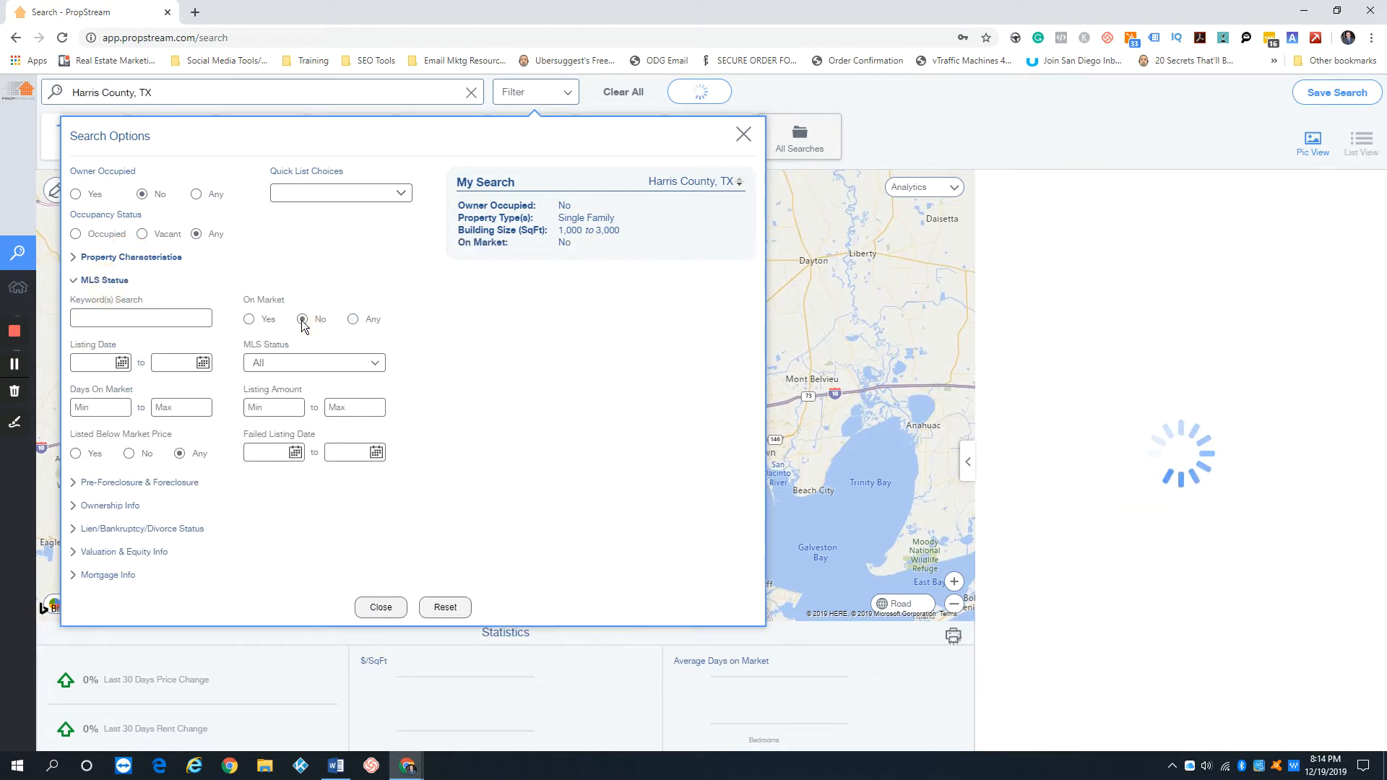
{"action": "left_click", "coordinate": [107, 281]}
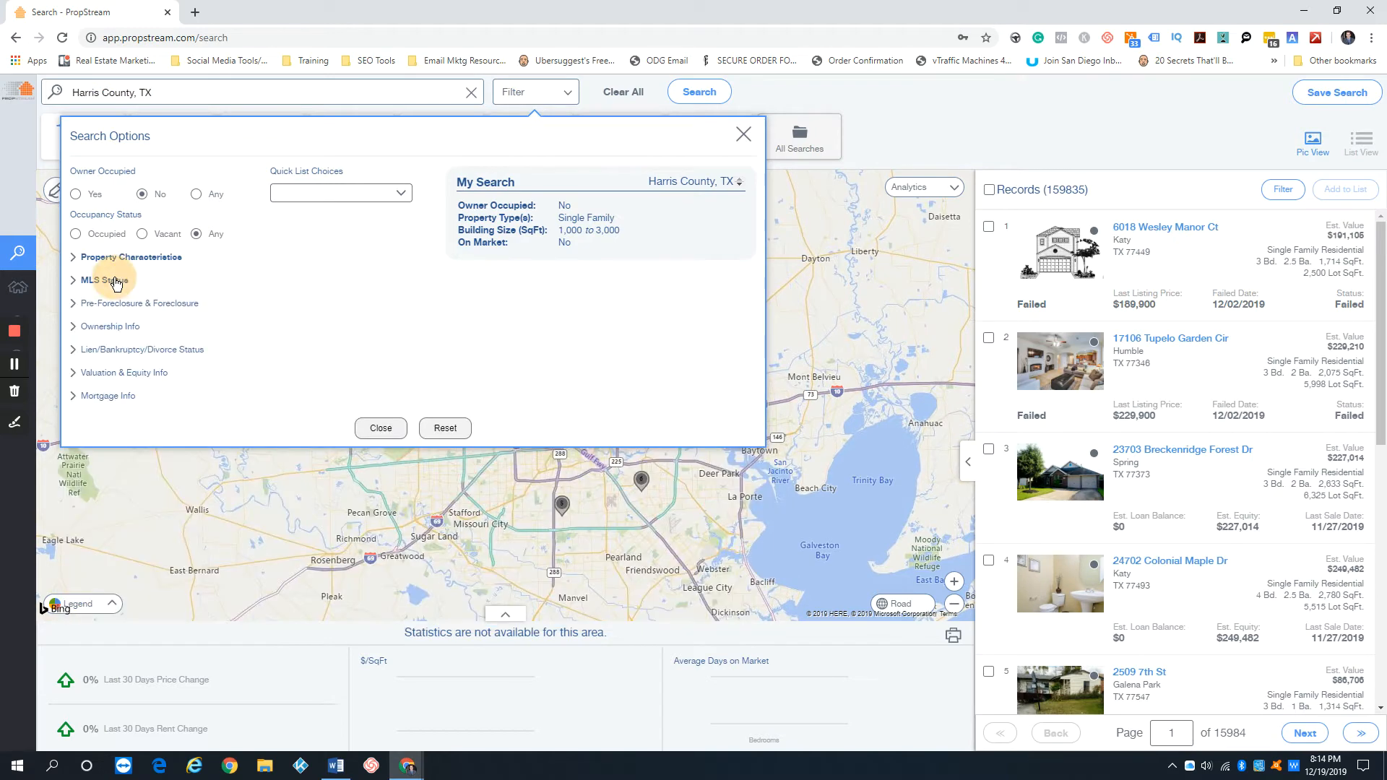
Restrict the owner type in the ownership filters to Individual and Trust.
{"action": "left_click", "coordinate": [124, 328]}
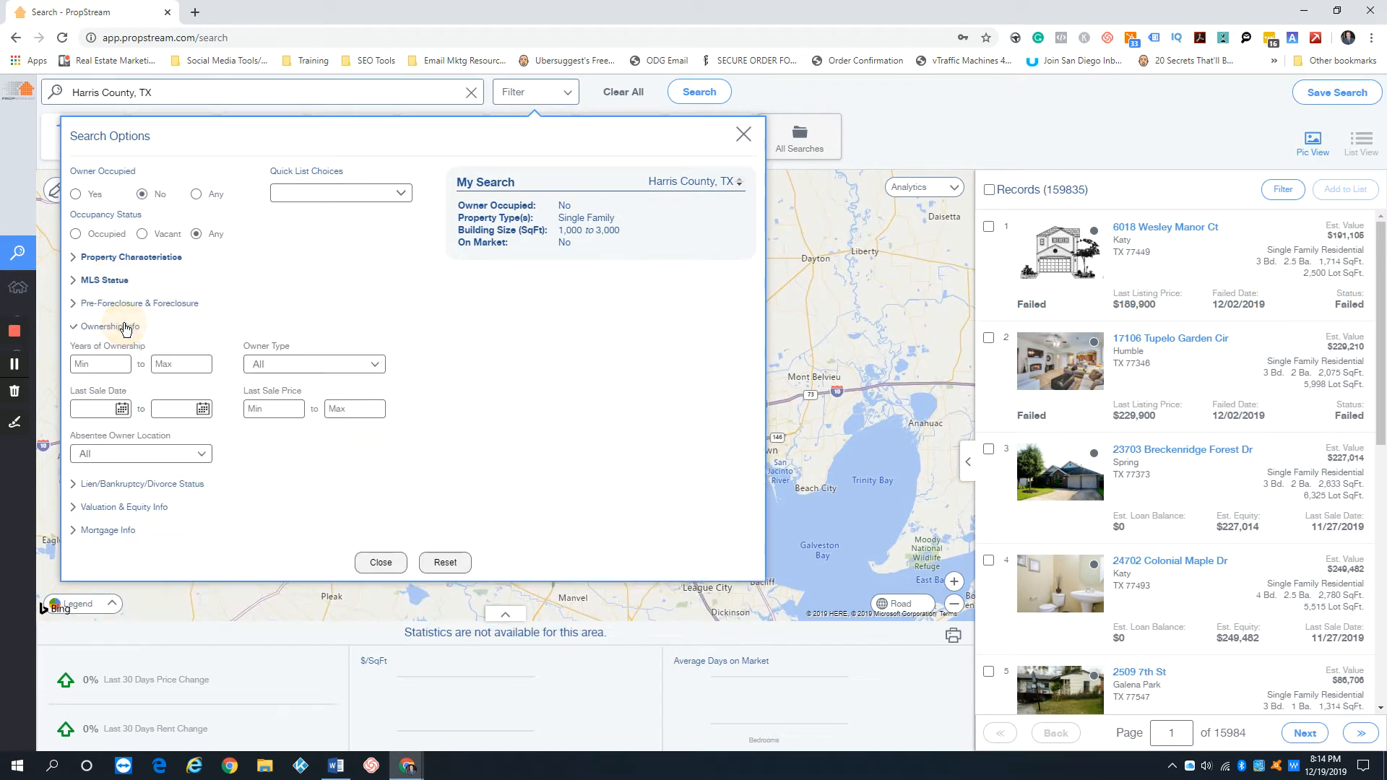
{"action": "left_click", "coordinate": [262, 363]}
{"action": "left_click", "coordinate": [324, 393]}
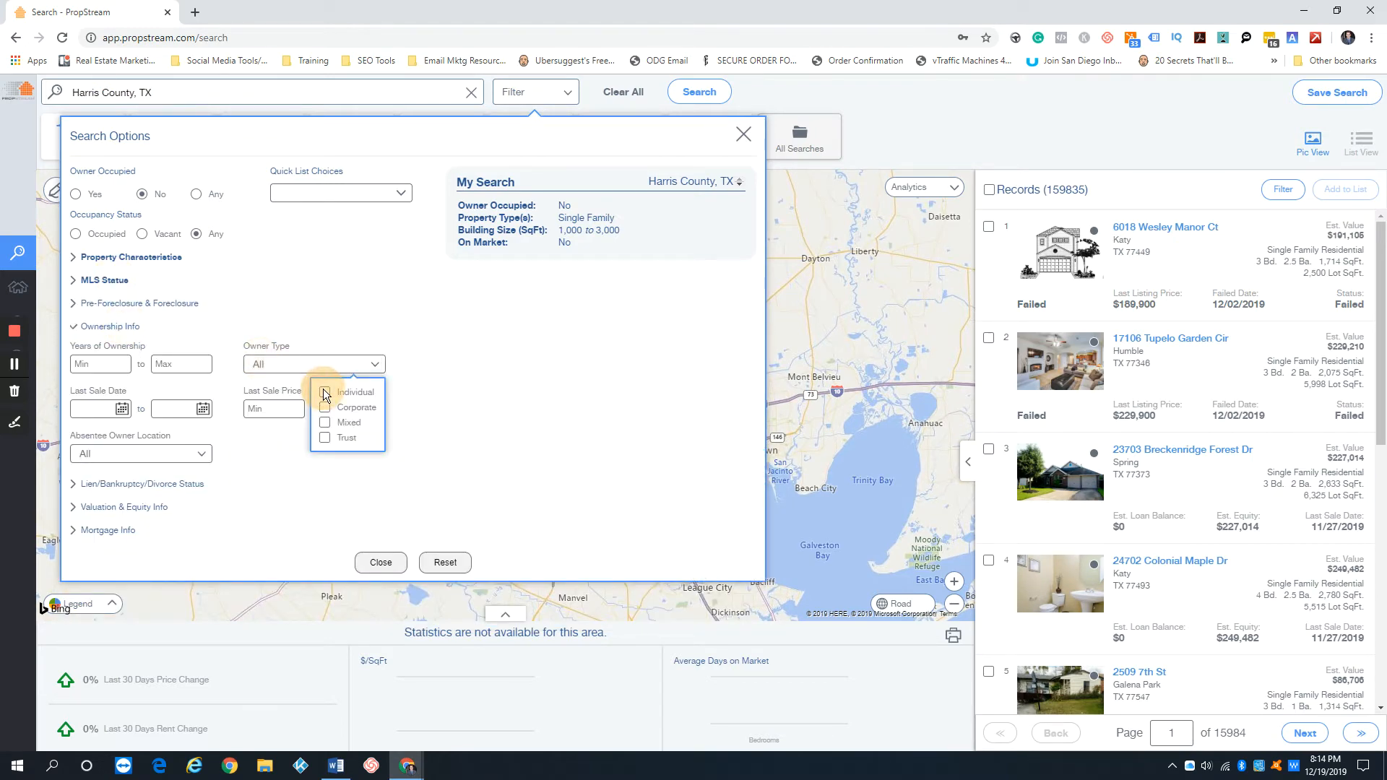
{"action": "left_click", "coordinate": [324, 437]}
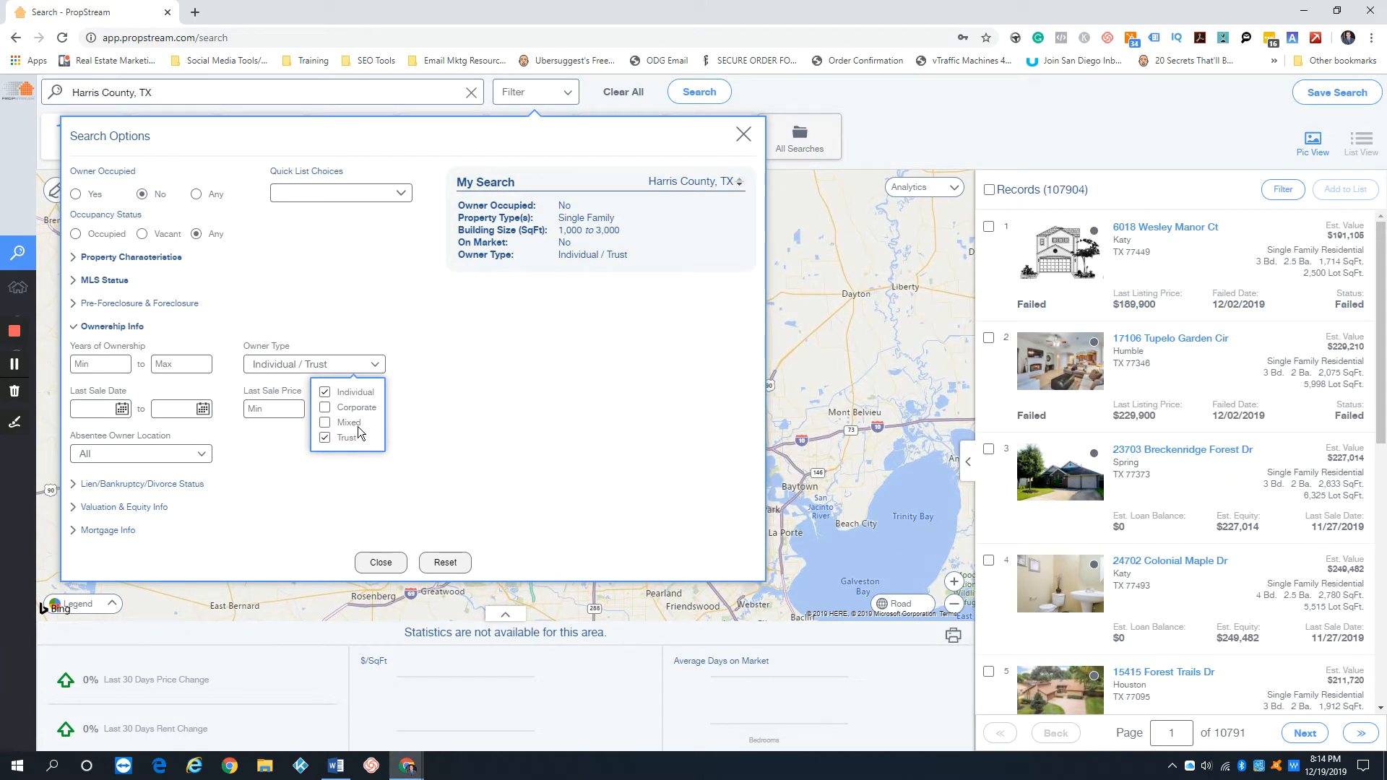
{"action": "left_click", "coordinate": [327, 432]}
Set the minimum years of ownership to 2.
{"action": "left_click", "coordinate": [88, 368]}
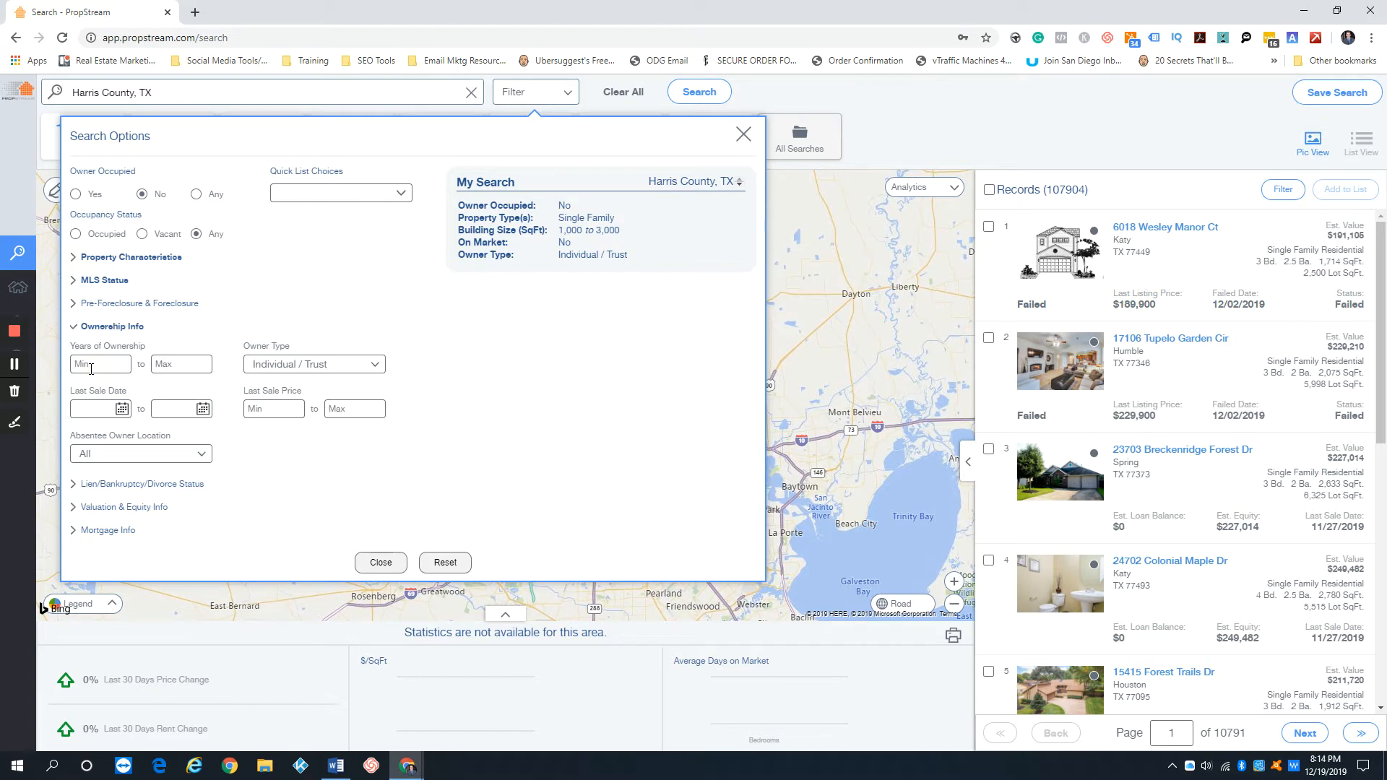
{"action": "type", "text": "2"}
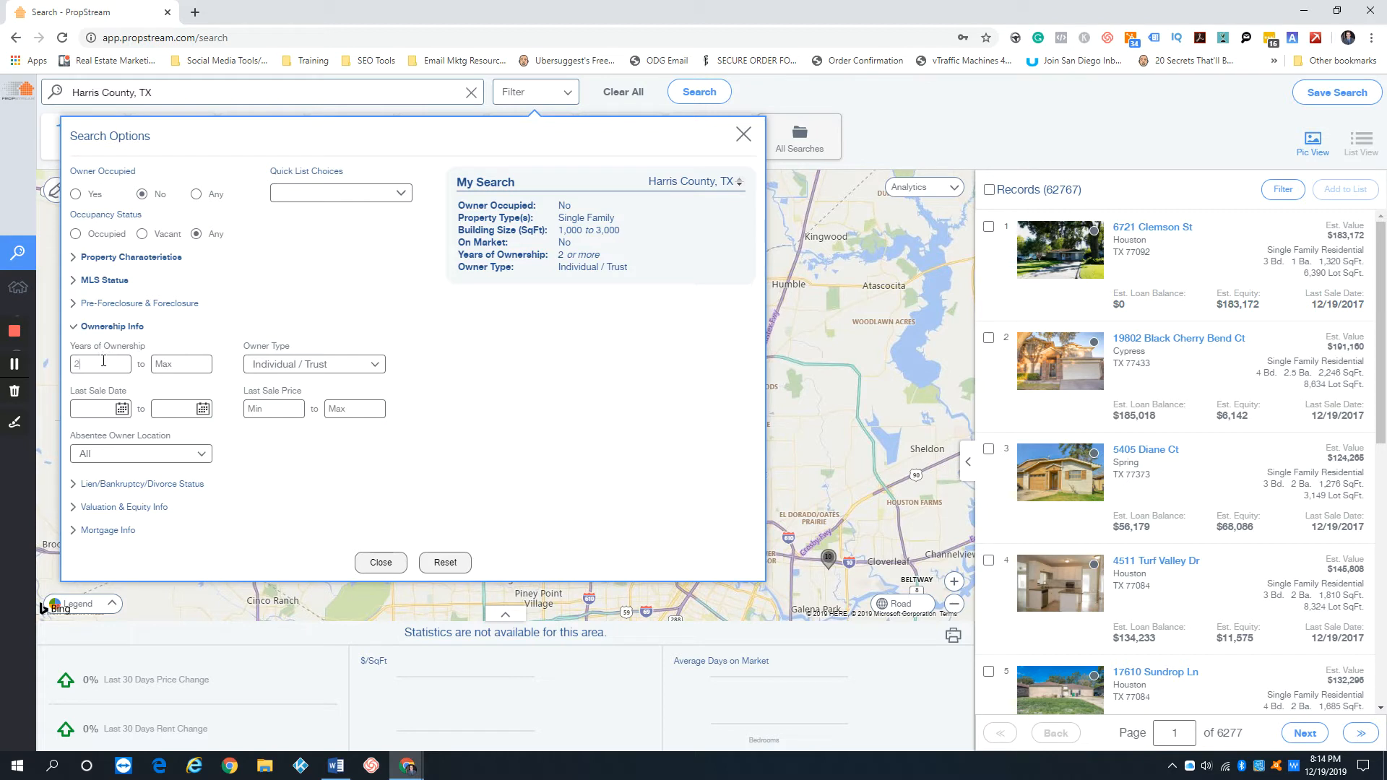
{"action": "left_click", "coordinate": [121, 328]}
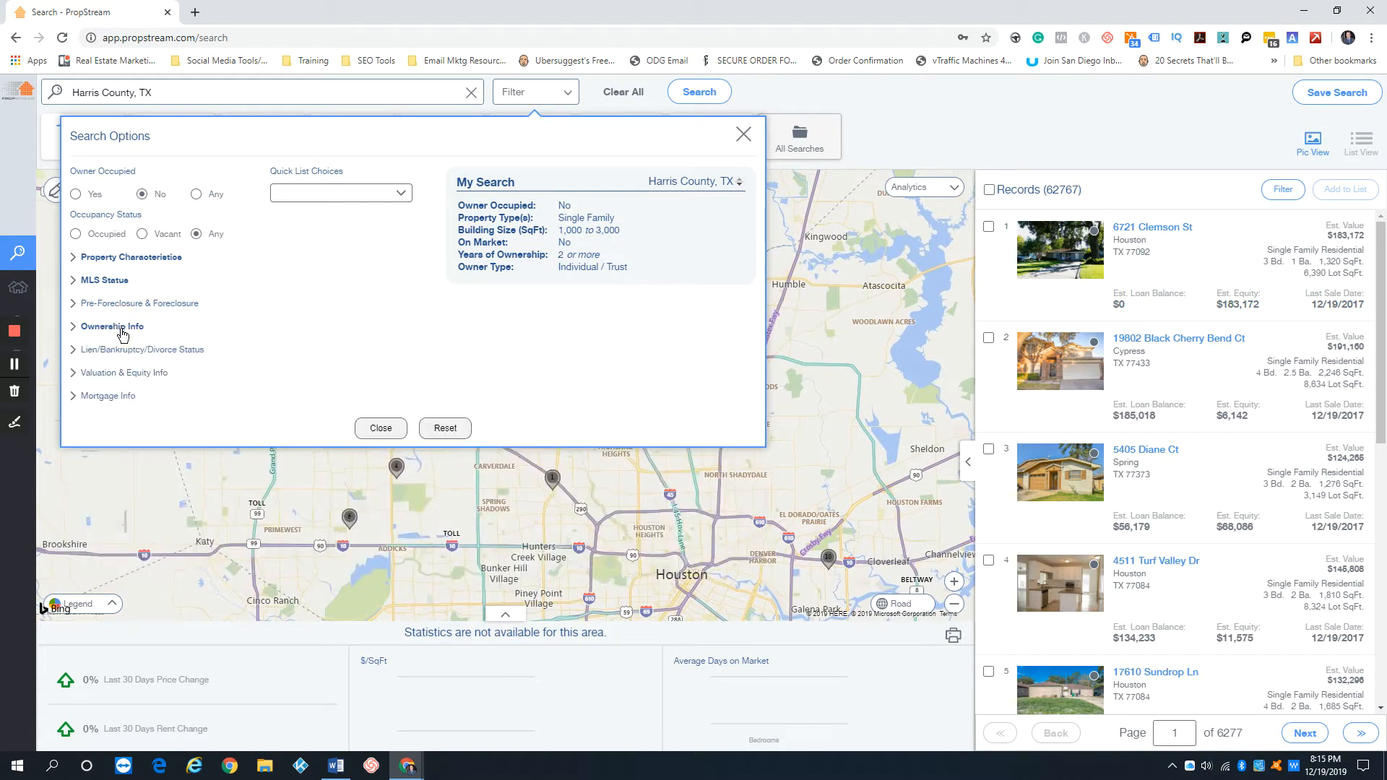
Set the minimum estimated equity percentage to 20 in the valuation and equity filters.
{"action": "left_click", "coordinate": [138, 373]}
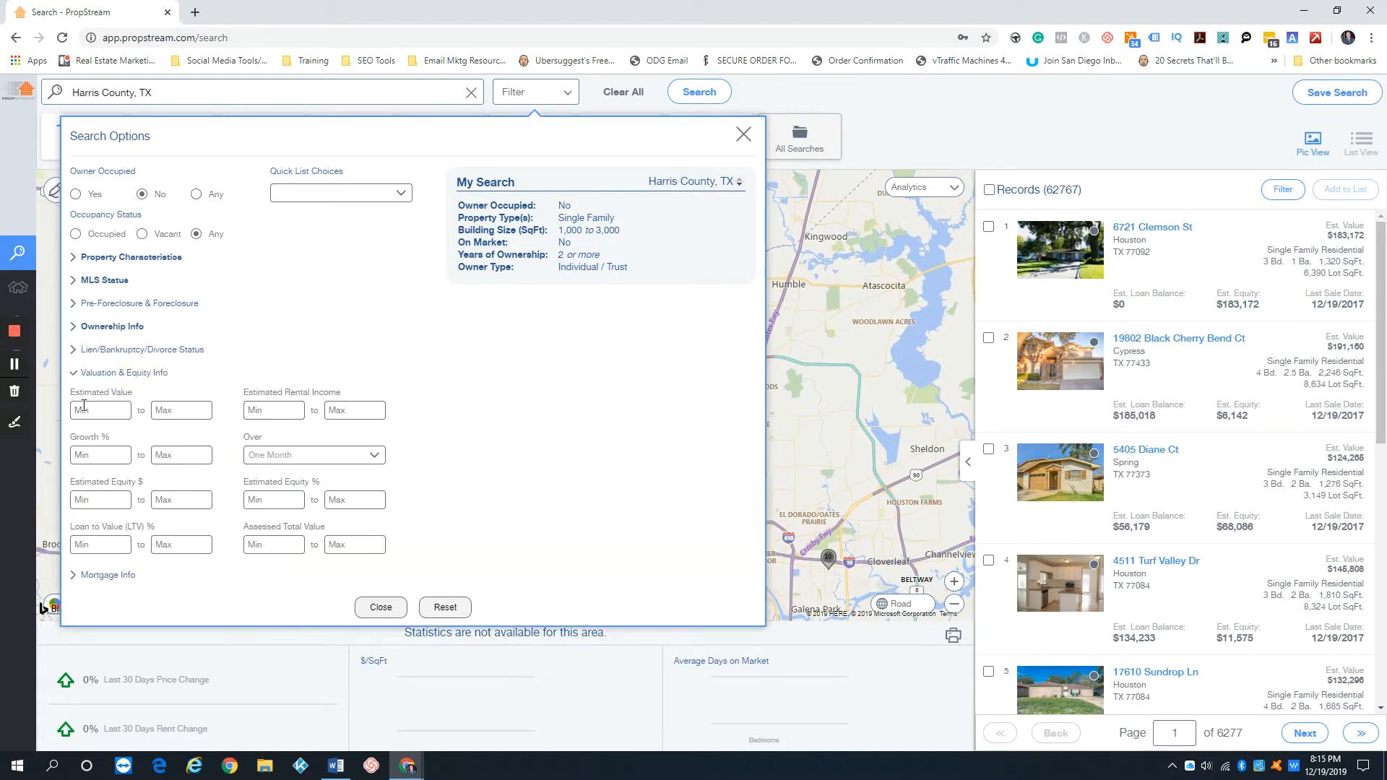
{"action": "left_click", "coordinate": [285, 500]}
{"action": "type", "text": "20"}
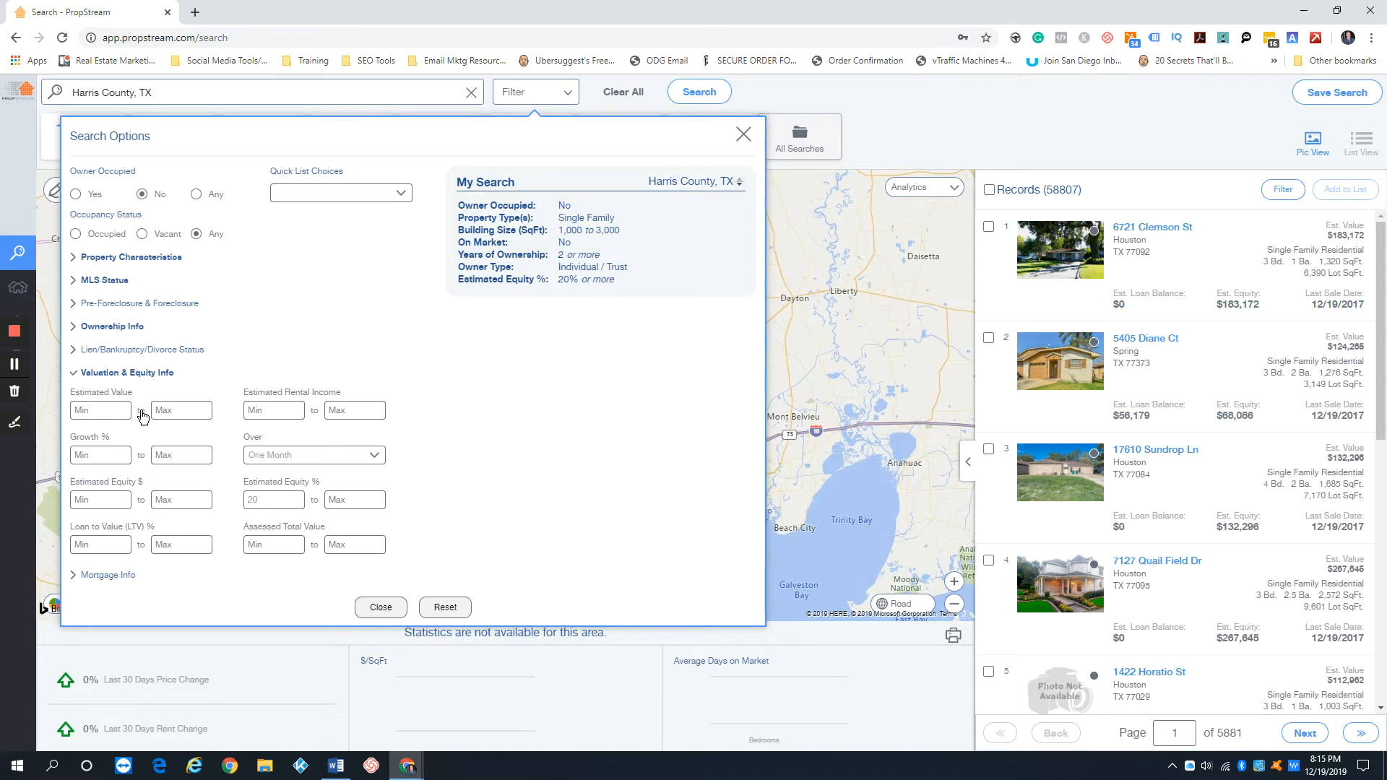
{"action": "left_click", "coordinate": [135, 372]}
Replace the minimum years of ownership with 20.
{"action": "left_click", "coordinate": [116, 327]}
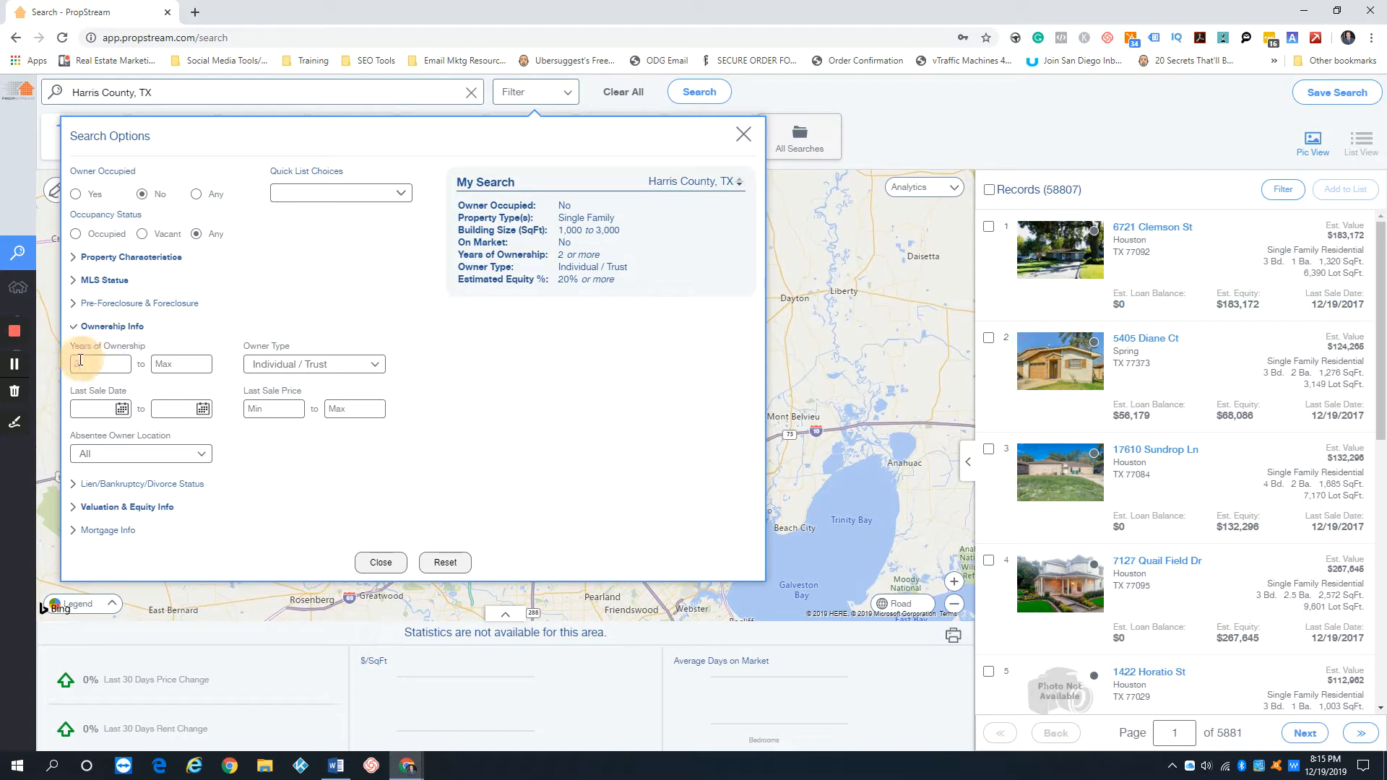
{"action": "key", "text": "BackSpace"}
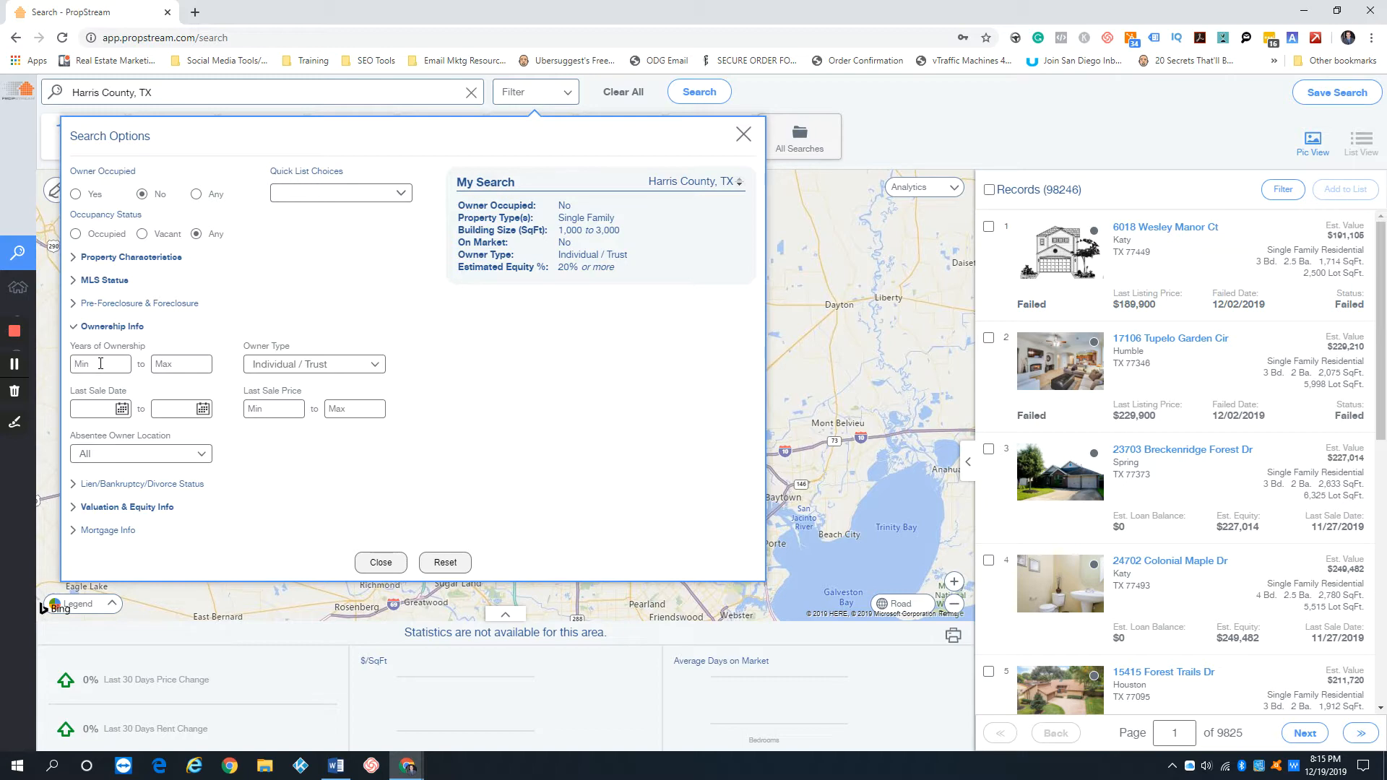
{"action": "type", "text": "20"}
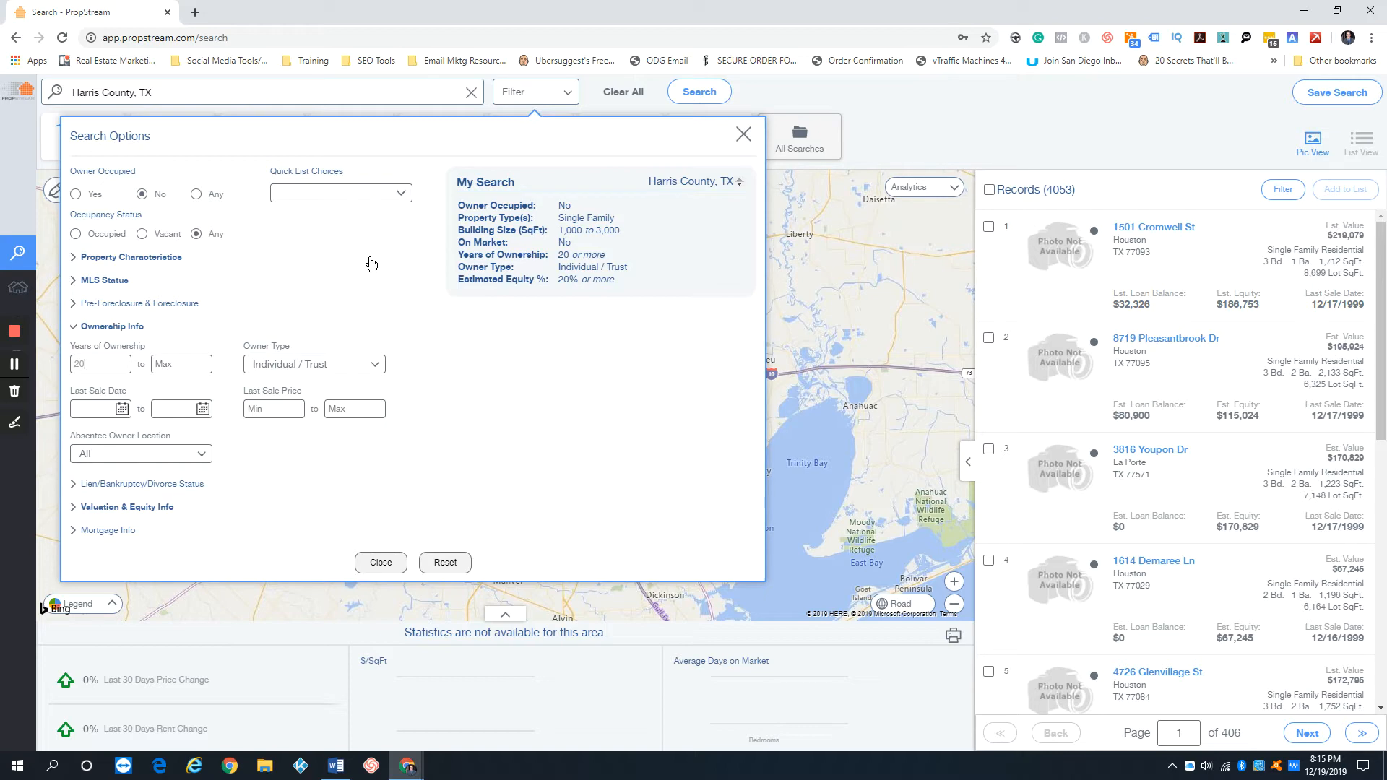
Look over the new saved search form together with the current filter criteria, and the list of all saved searches.
{"action": "left_click", "coordinate": [1336, 93]}
{"action": "left_click", "coordinate": [1104, 176]}
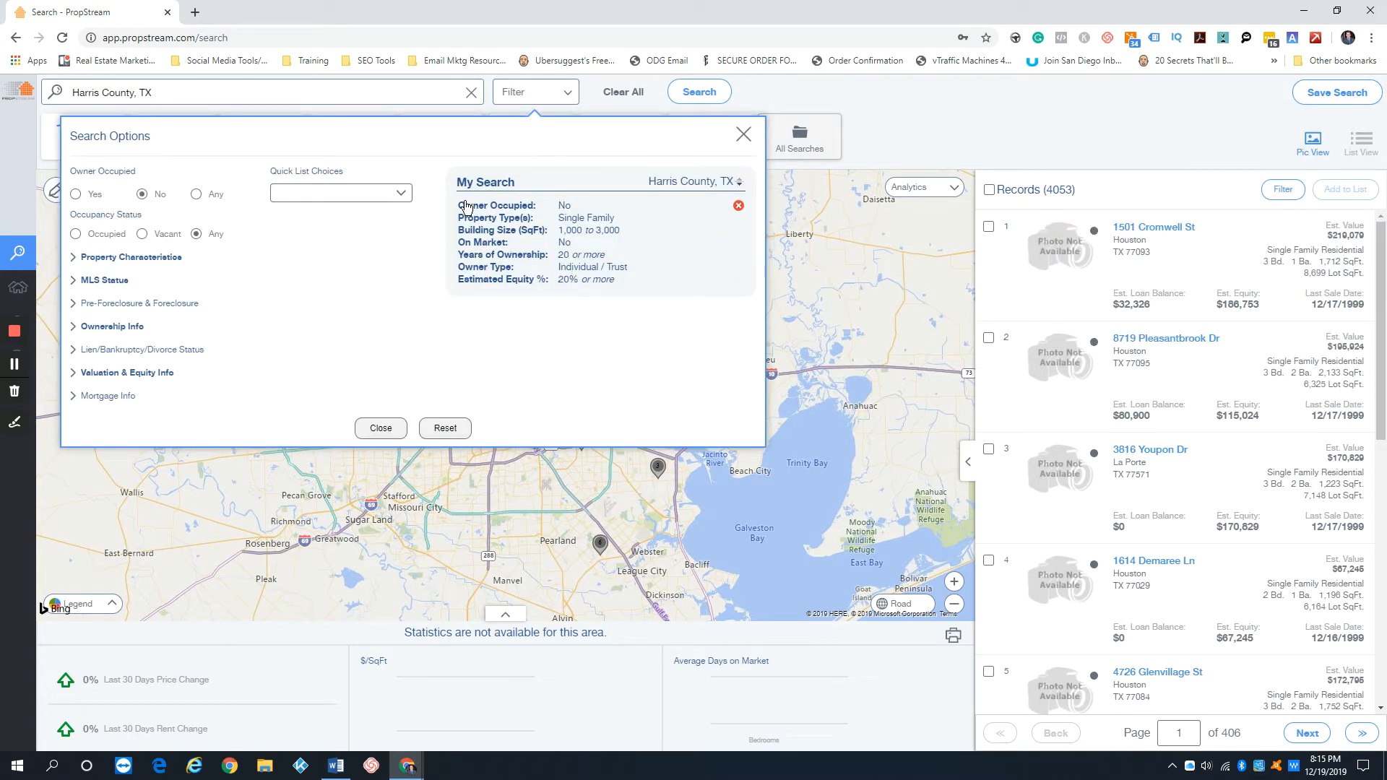
{"action": "left_click_drag", "start_coordinate": [454, 208], "coordinate": [581, 282]}
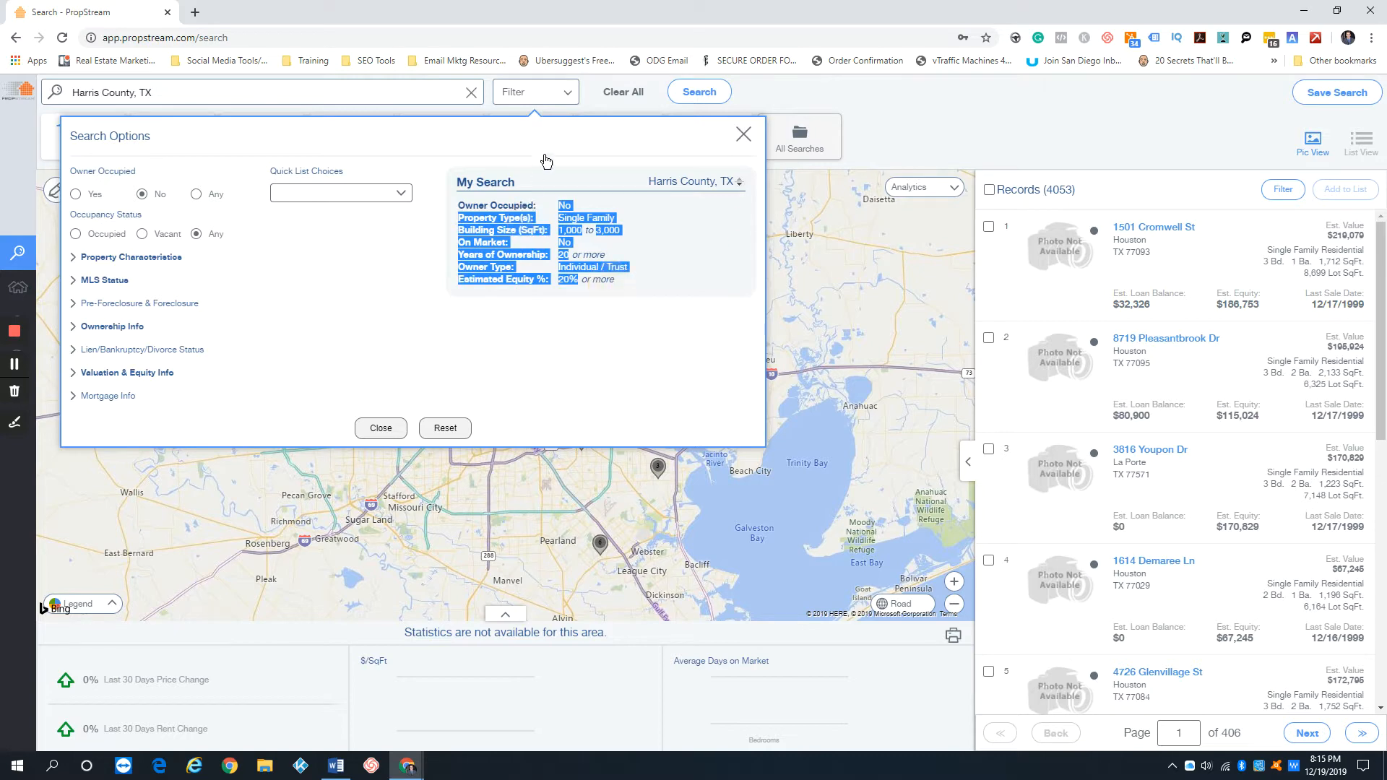
{"action": "left_click", "coordinate": [1339, 94]}
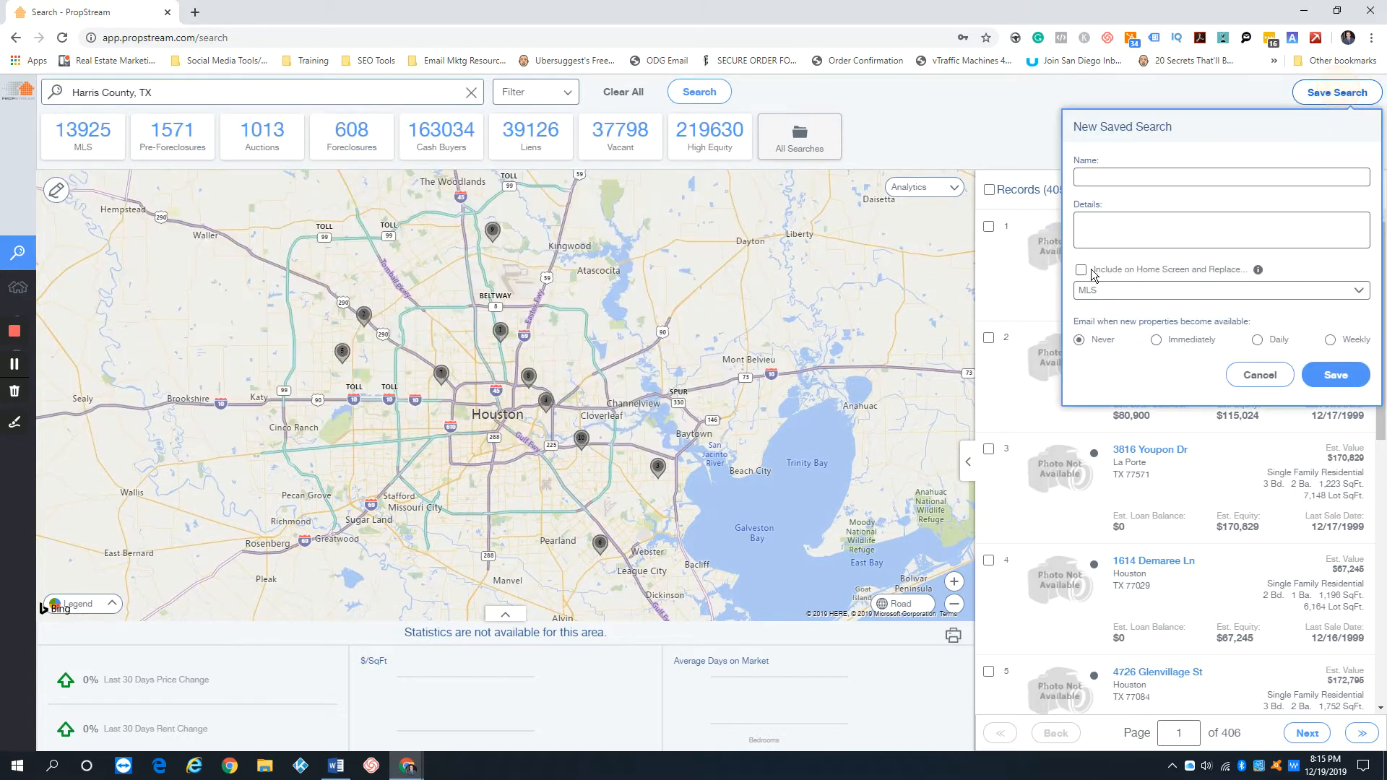
{"action": "left_click", "coordinate": [1145, 226]}
{"action": "left_click", "coordinate": [799, 136]}
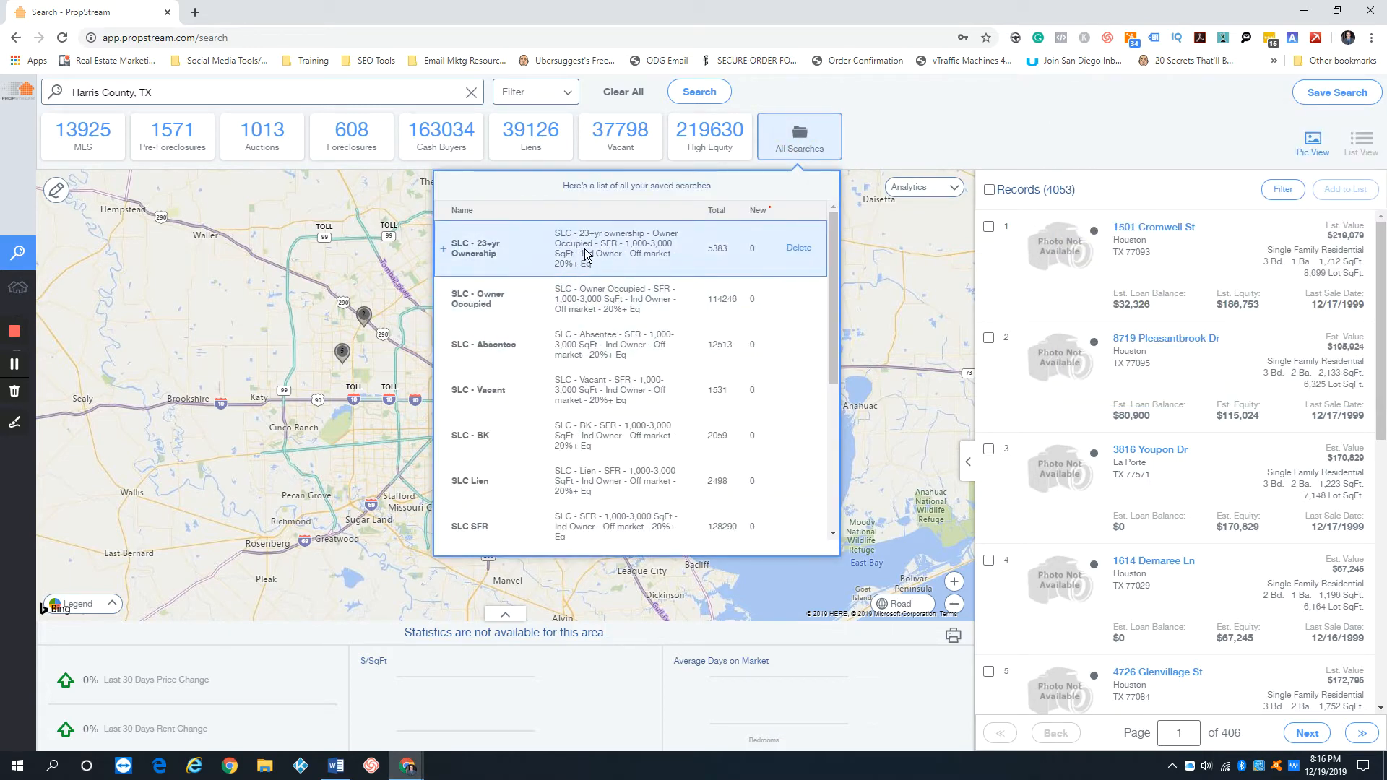
{"action": "left_click", "coordinate": [940, 115]}
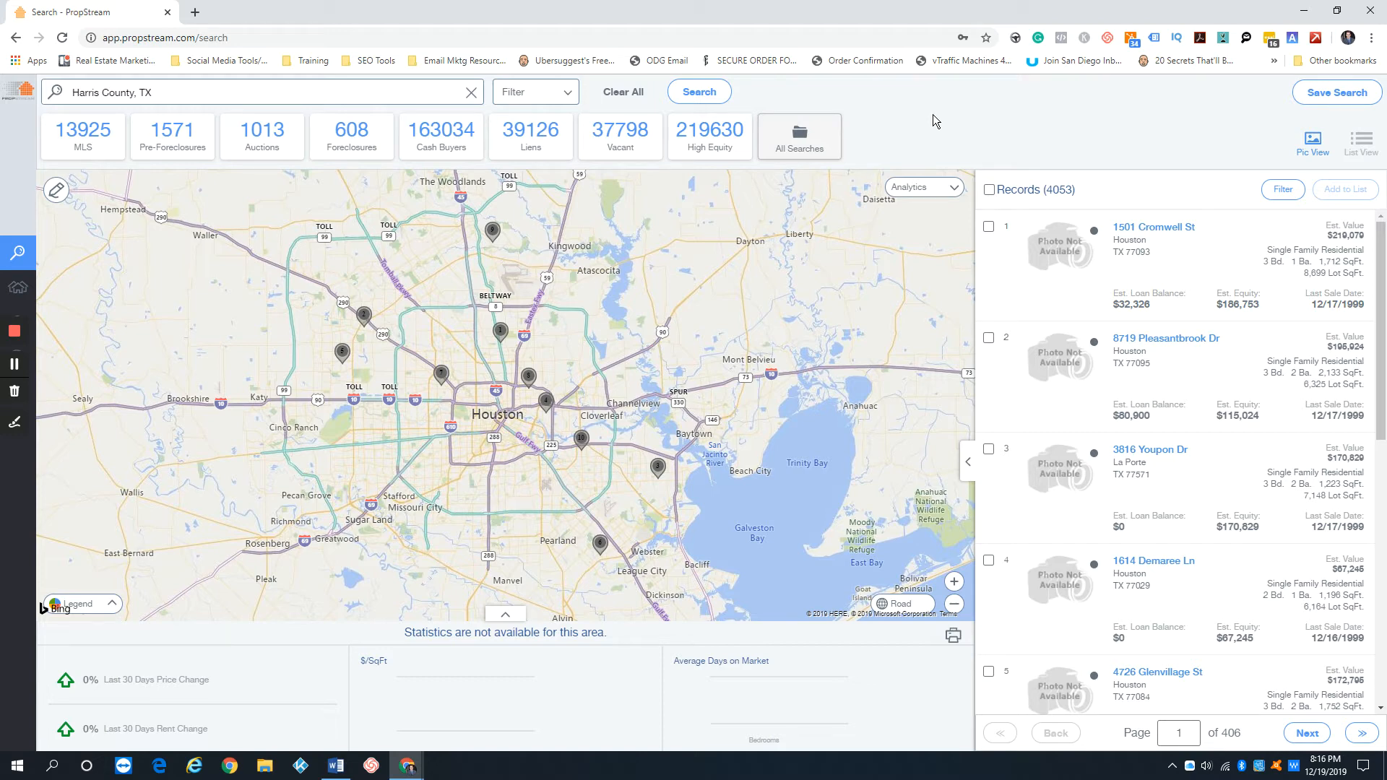
Set the occupancy status filter to Vacant.
{"action": "left_click", "coordinate": [558, 92]}
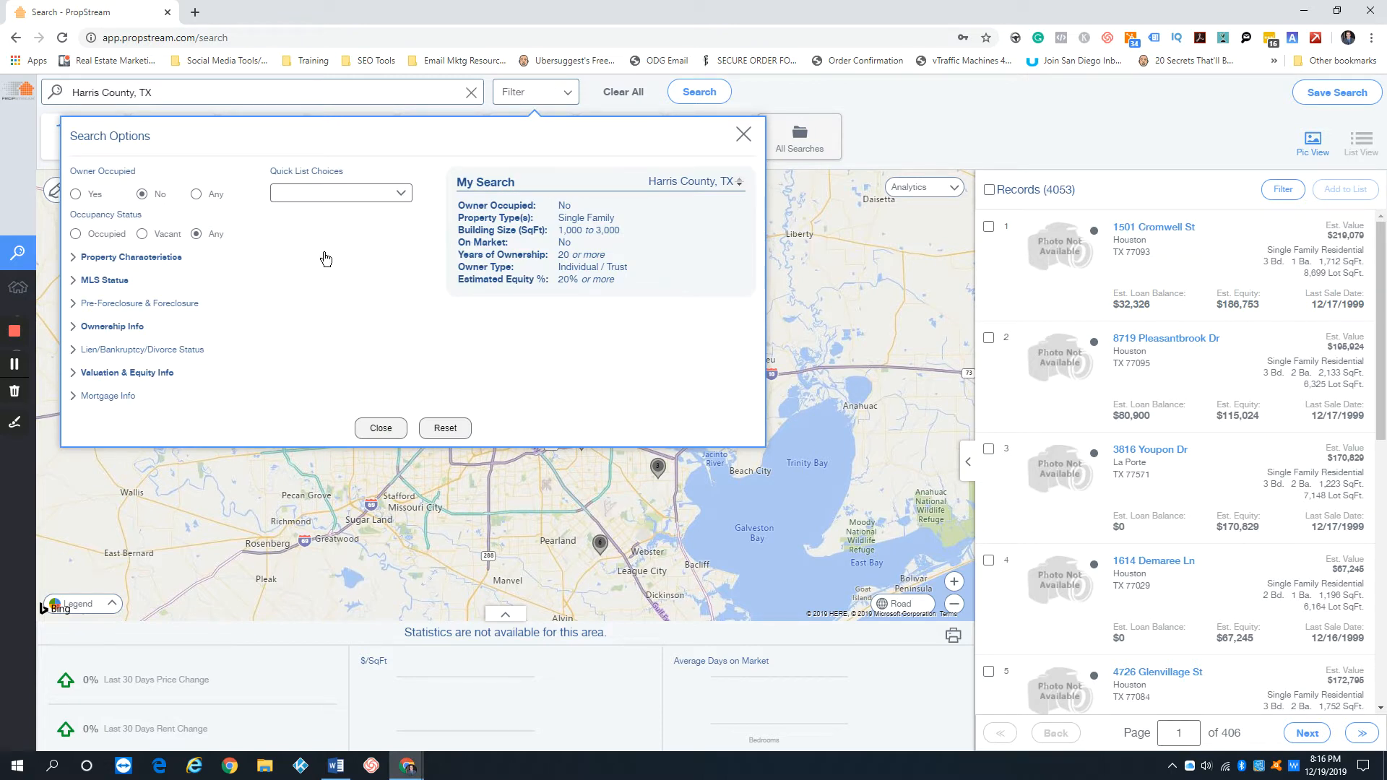
{"action": "left_click", "coordinate": [144, 235]}
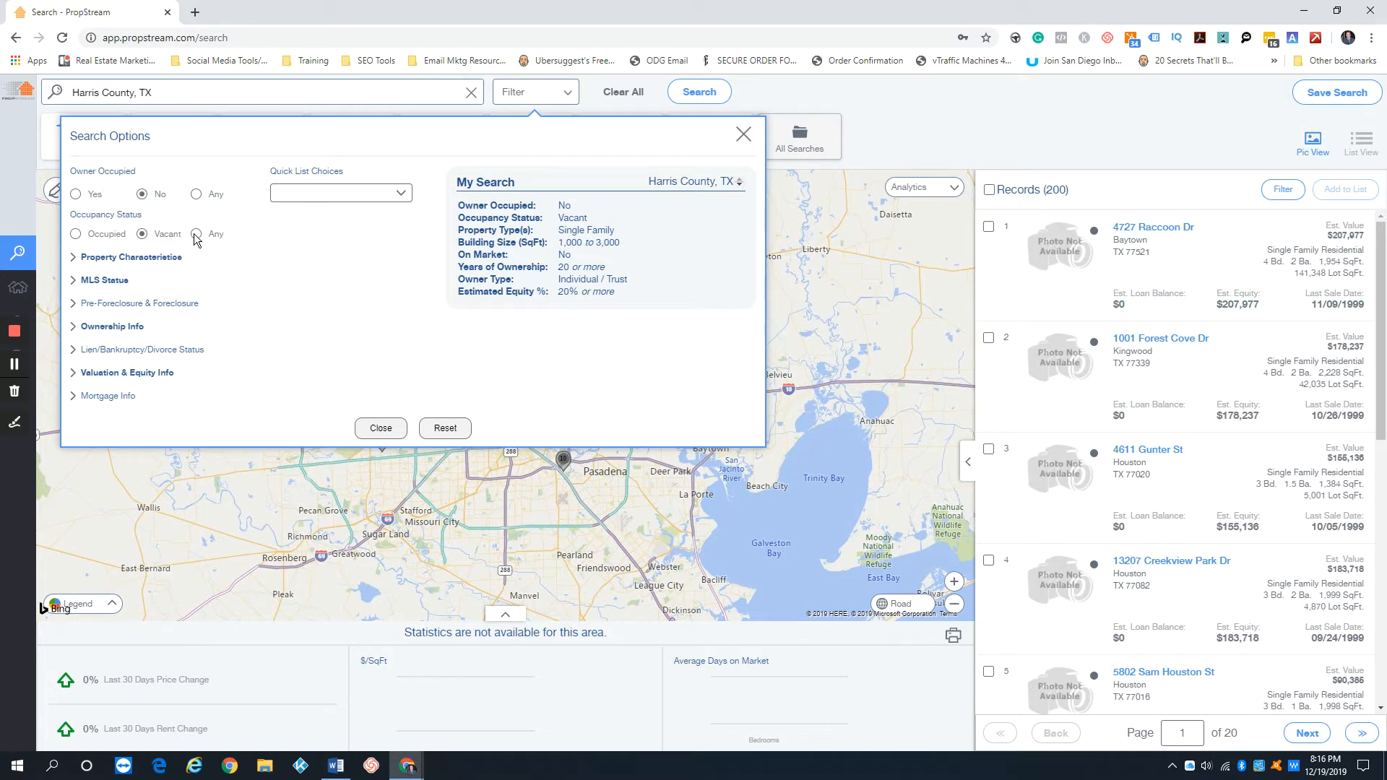
{"action": "left_click", "coordinate": [112, 327]}
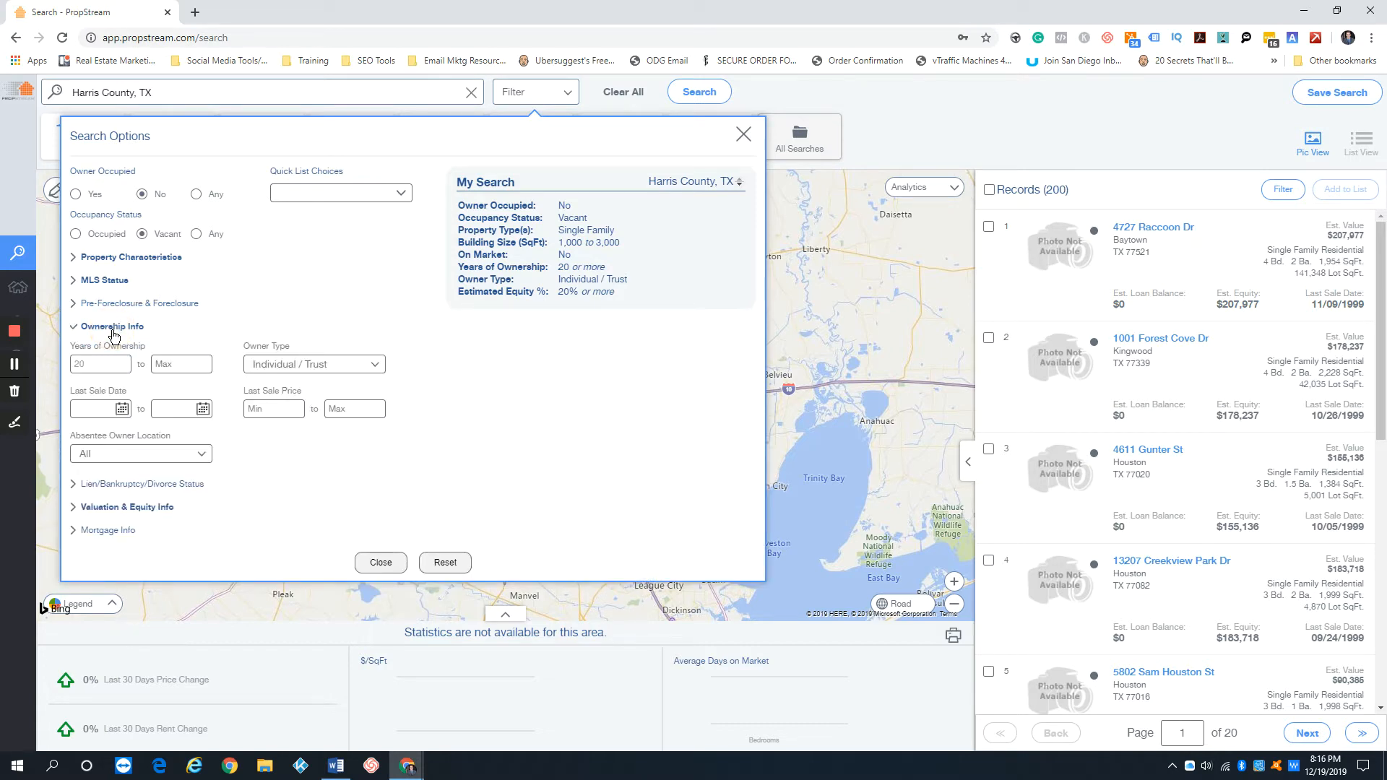
{"action": "left_click", "coordinate": [112, 326]}
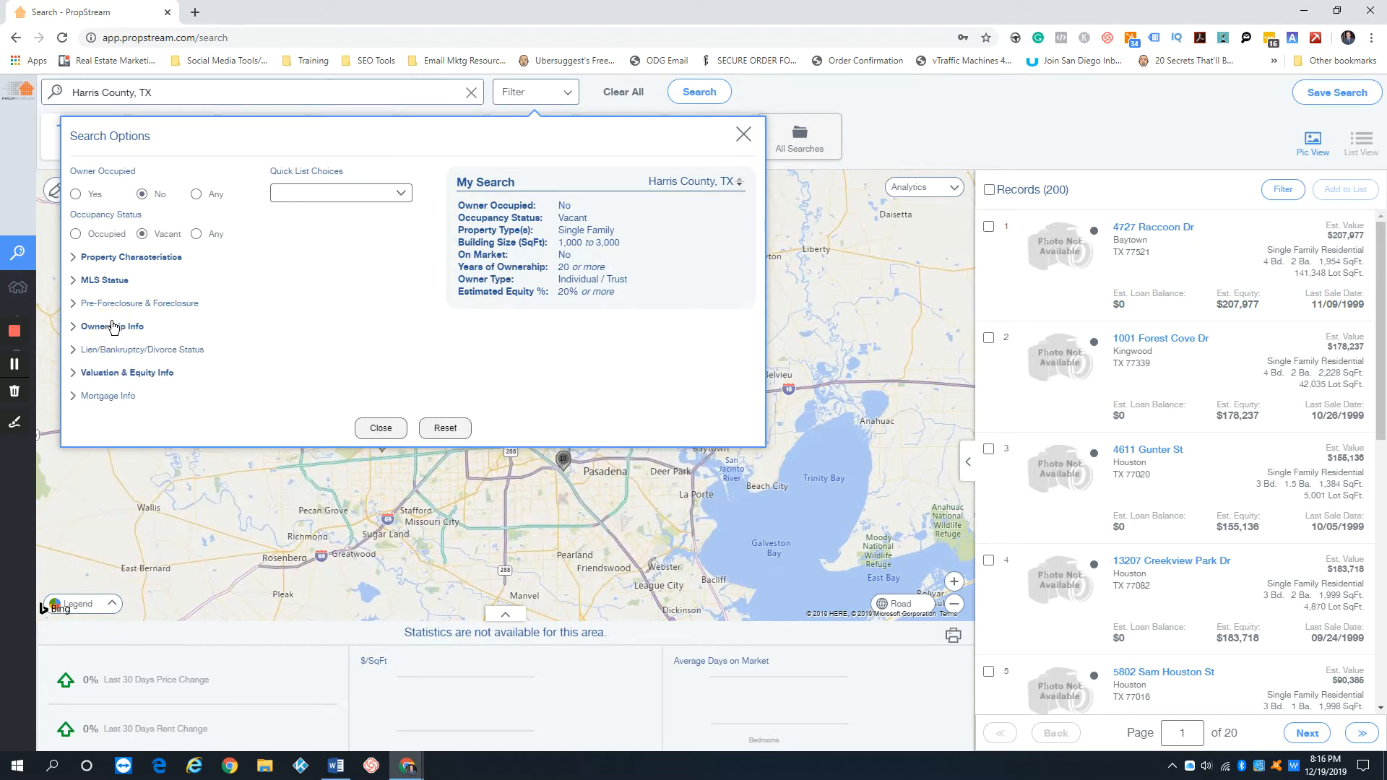
{"action": "left_click", "coordinate": [128, 258]}
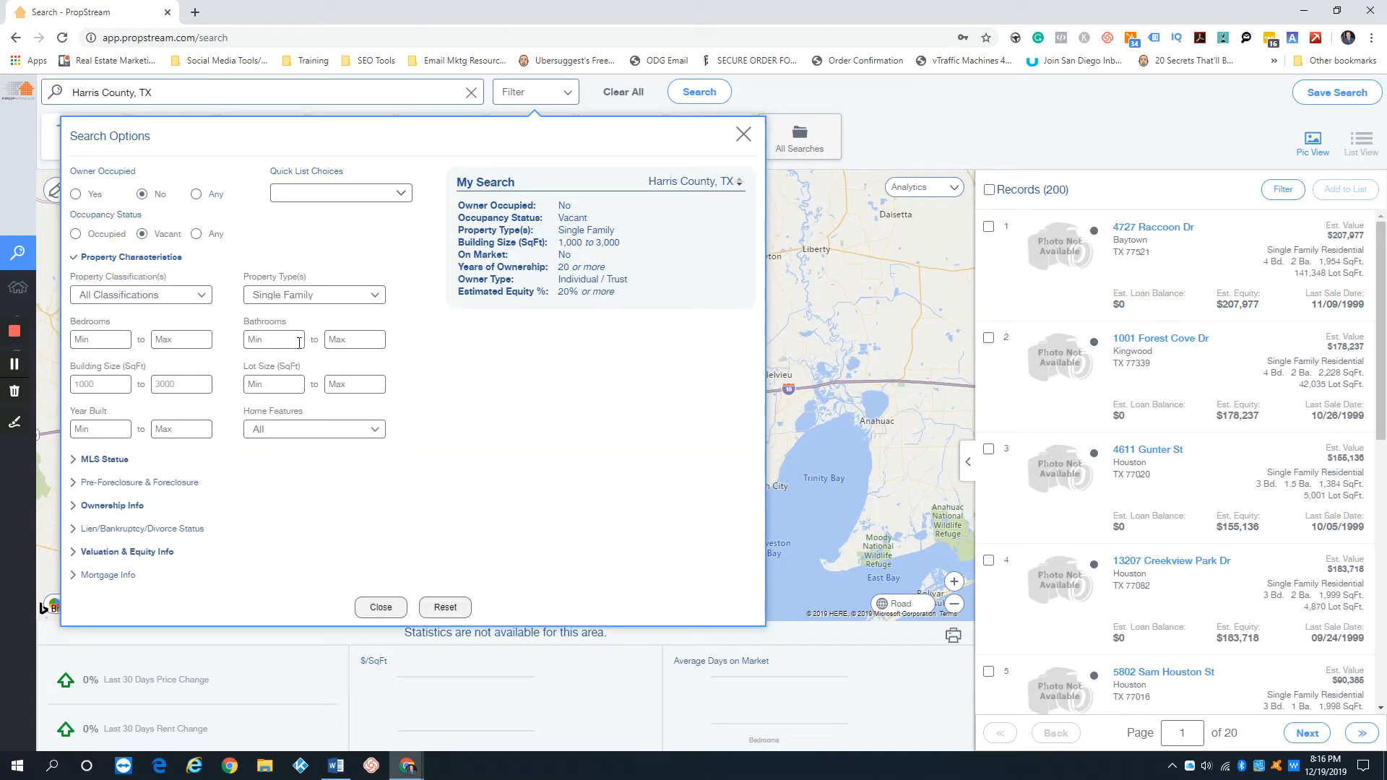
{"action": "left_click", "coordinate": [177, 296]}
{"action": "left_click", "coordinate": [177, 295]}
{"action": "left_click", "coordinate": [130, 258]}
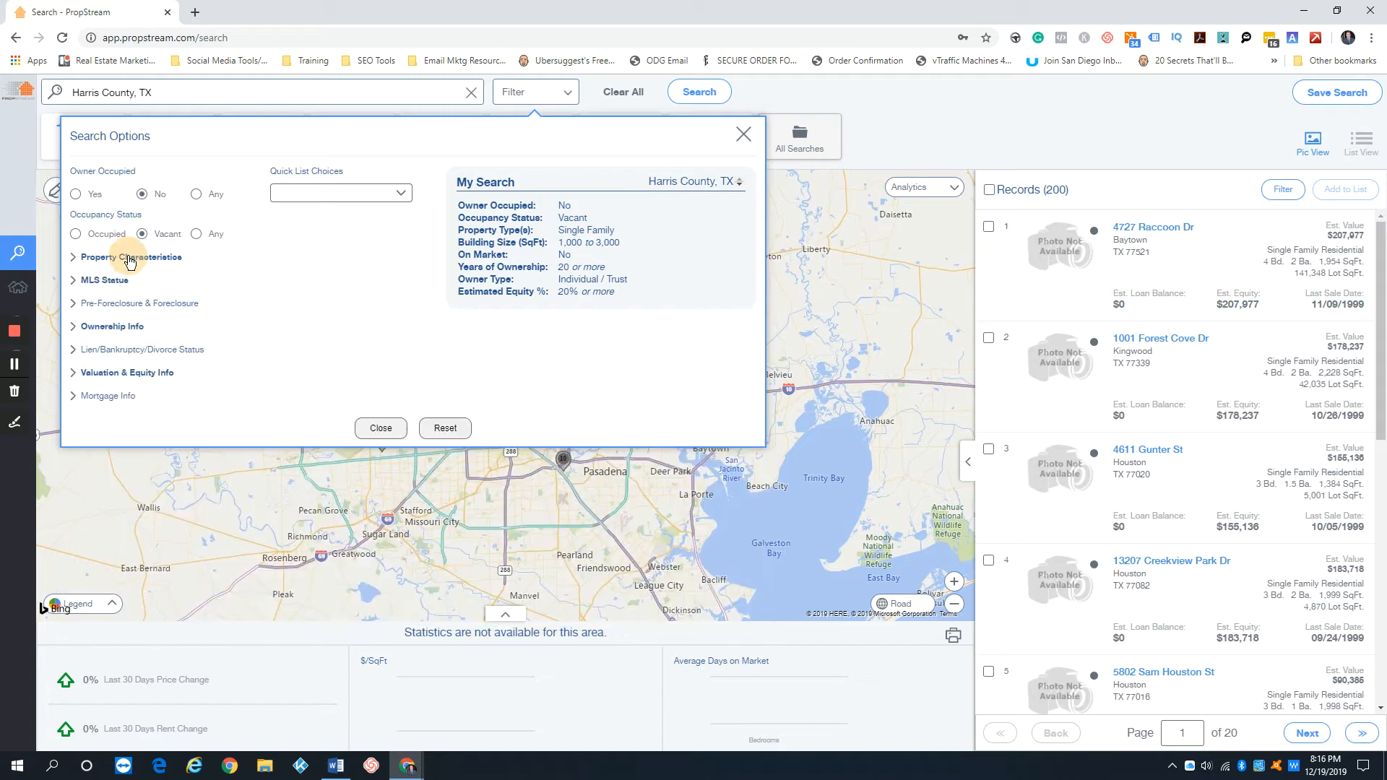
Restrict the absentee owner location to Out of State in the ownership filters, and clear that restriction again.
{"action": "left_click", "coordinate": [109, 328]}
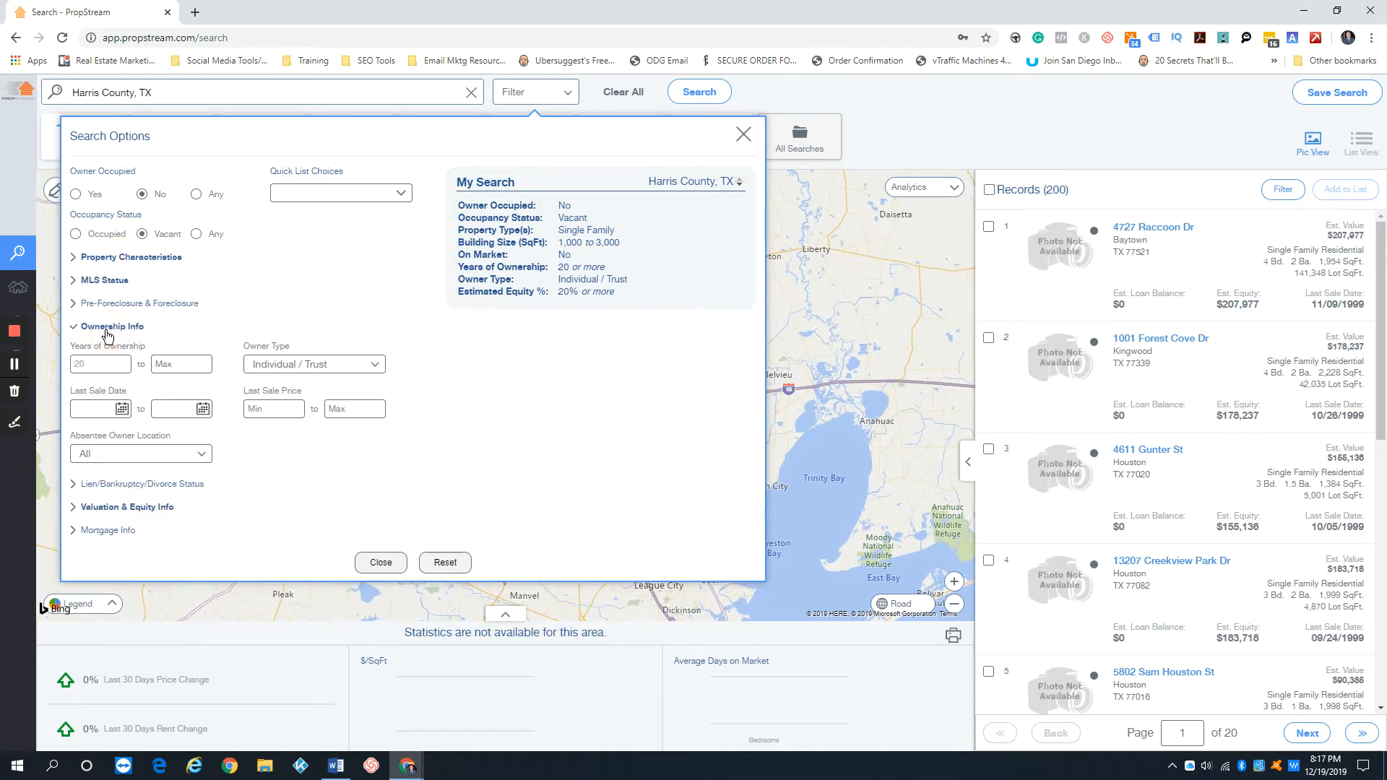
{"action": "left_click", "coordinate": [316, 364]}
{"action": "left_click", "coordinate": [317, 361]}
{"action": "left_click", "coordinate": [197, 452]}
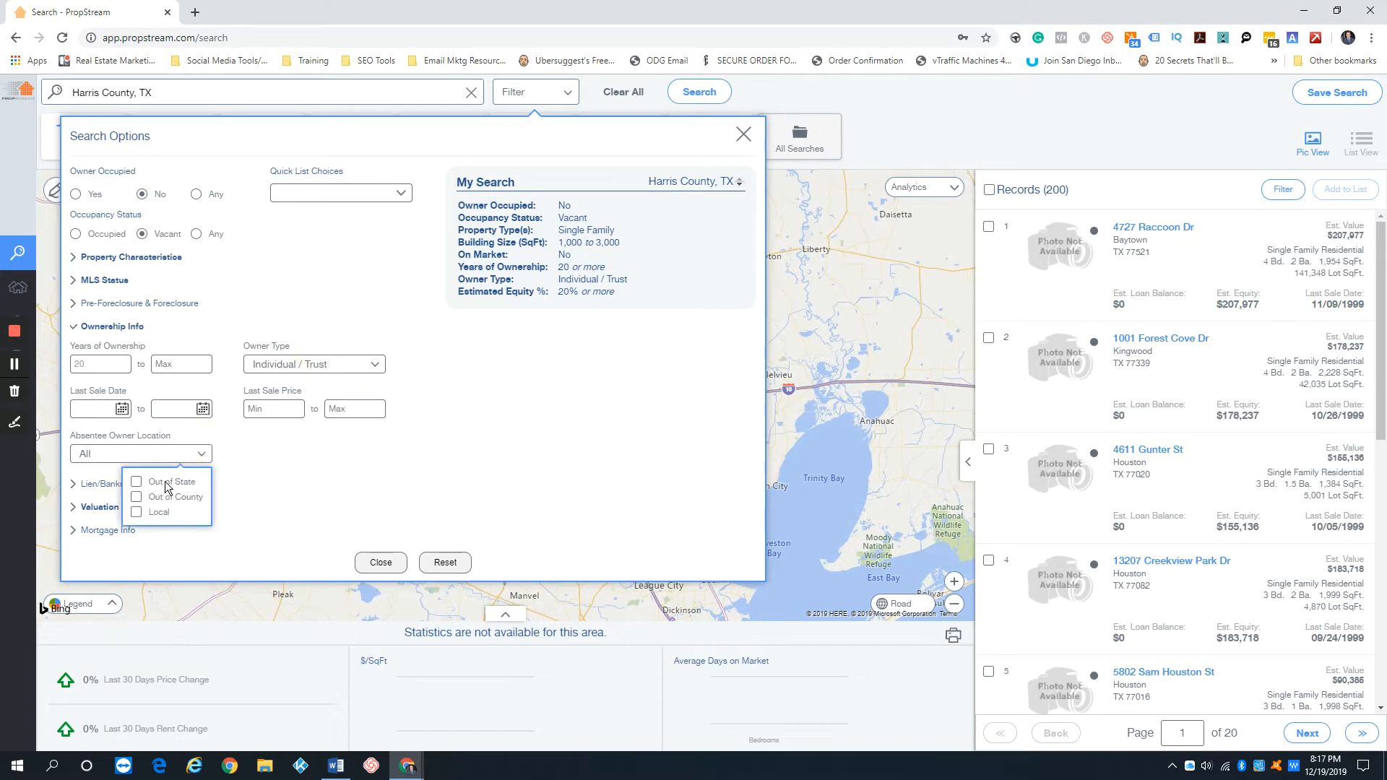
{"action": "left_click", "coordinate": [136, 482]}
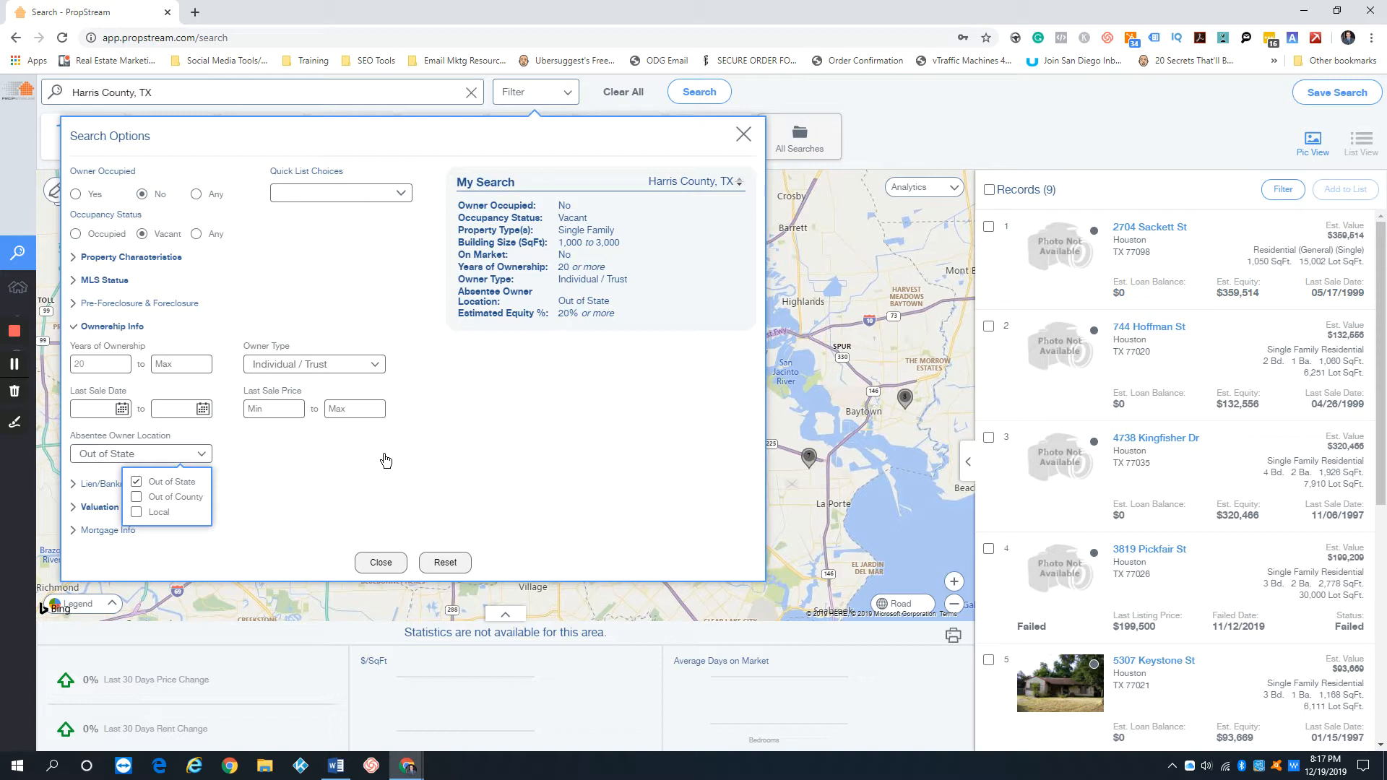
{"action": "left_click", "coordinate": [136, 482]}
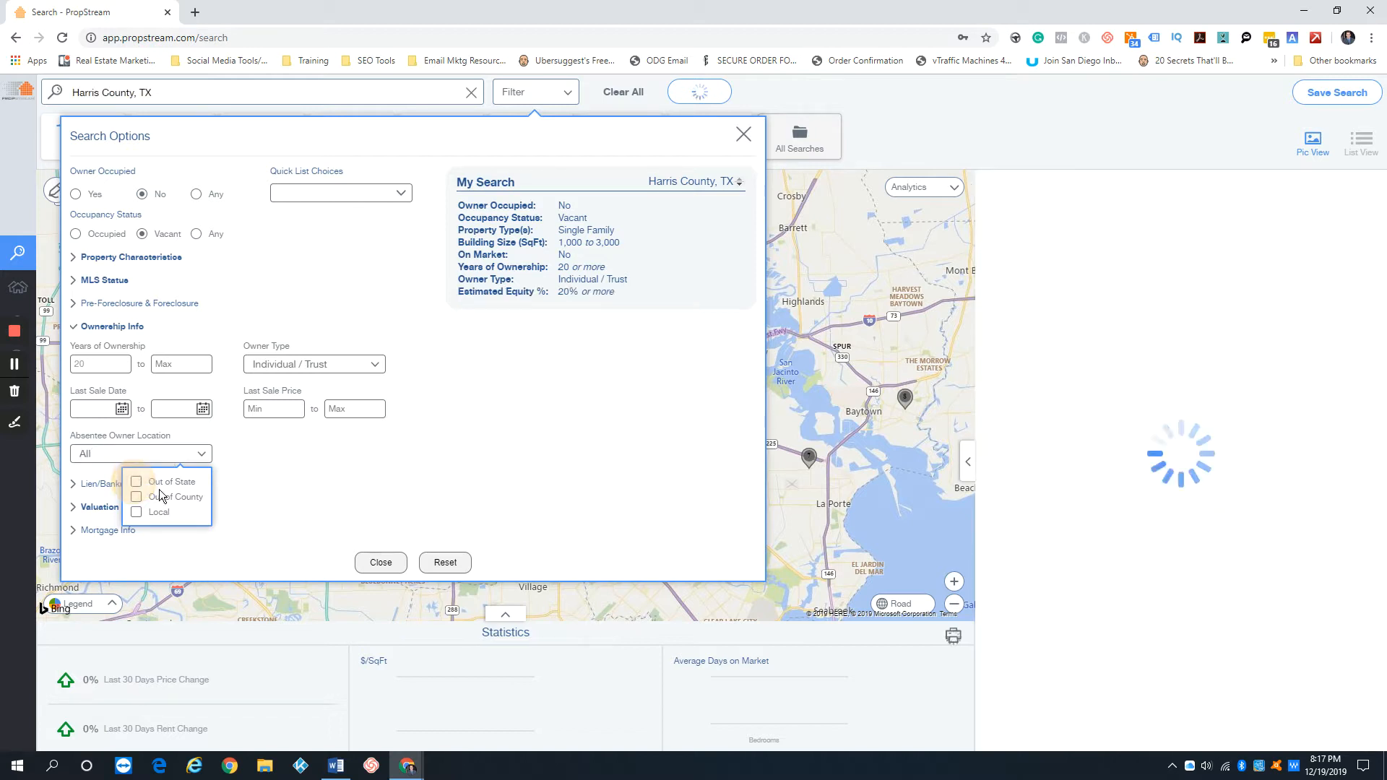
{"action": "left_click", "coordinate": [200, 454]}
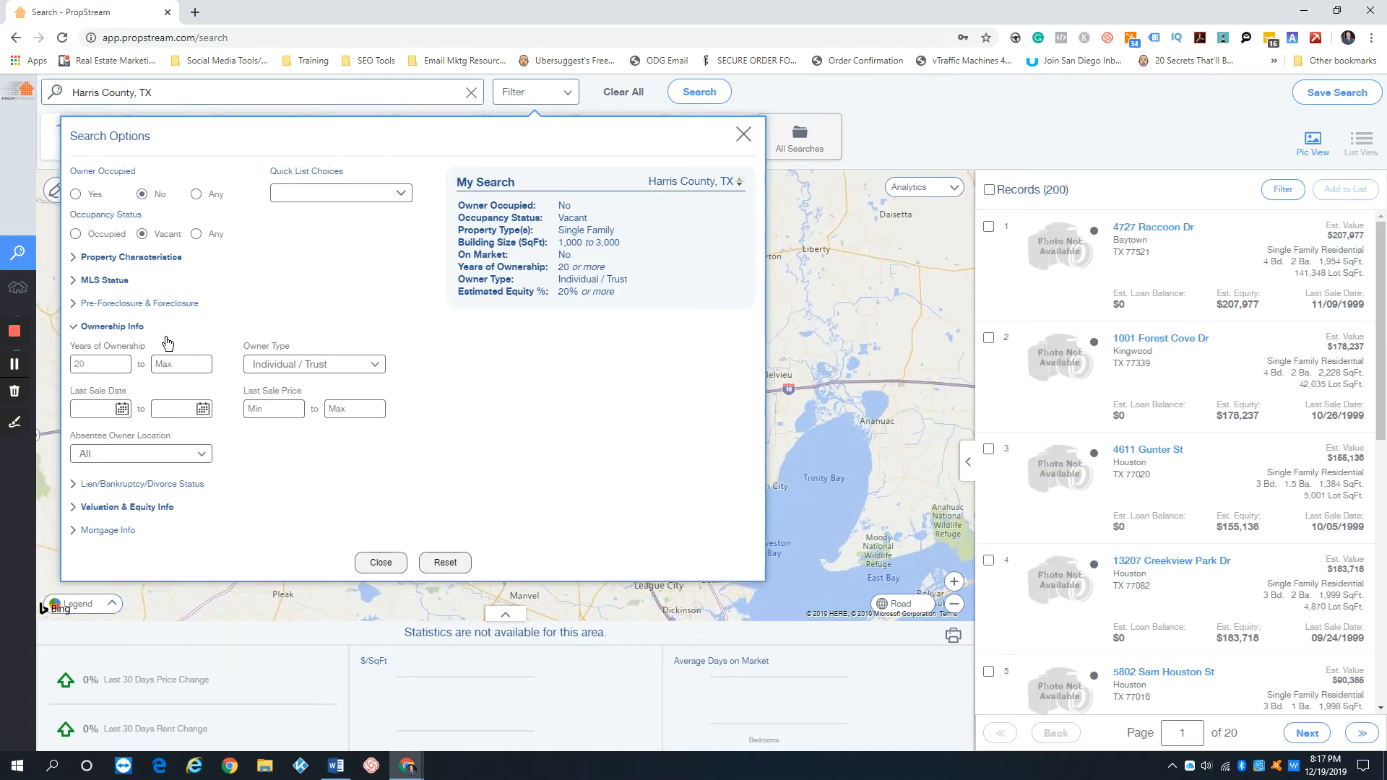
Set the occupancy status filter to Any and clear the minimum years of ownership.
{"action": "left_click", "coordinate": [195, 233]}
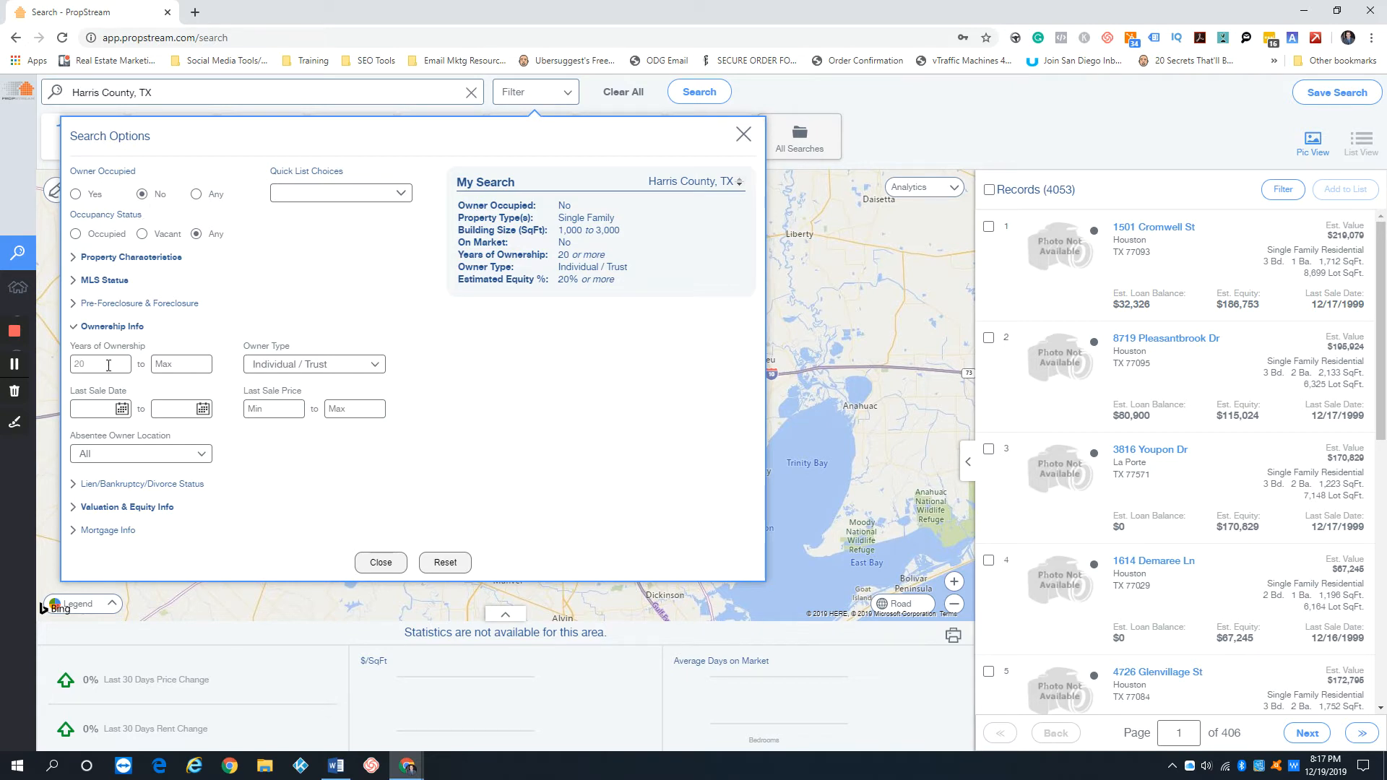
{"action": "left_click_drag", "start_coordinate": [108, 365], "coordinate": [73, 366]}
{"action": "key", "text": "BackSpace"}
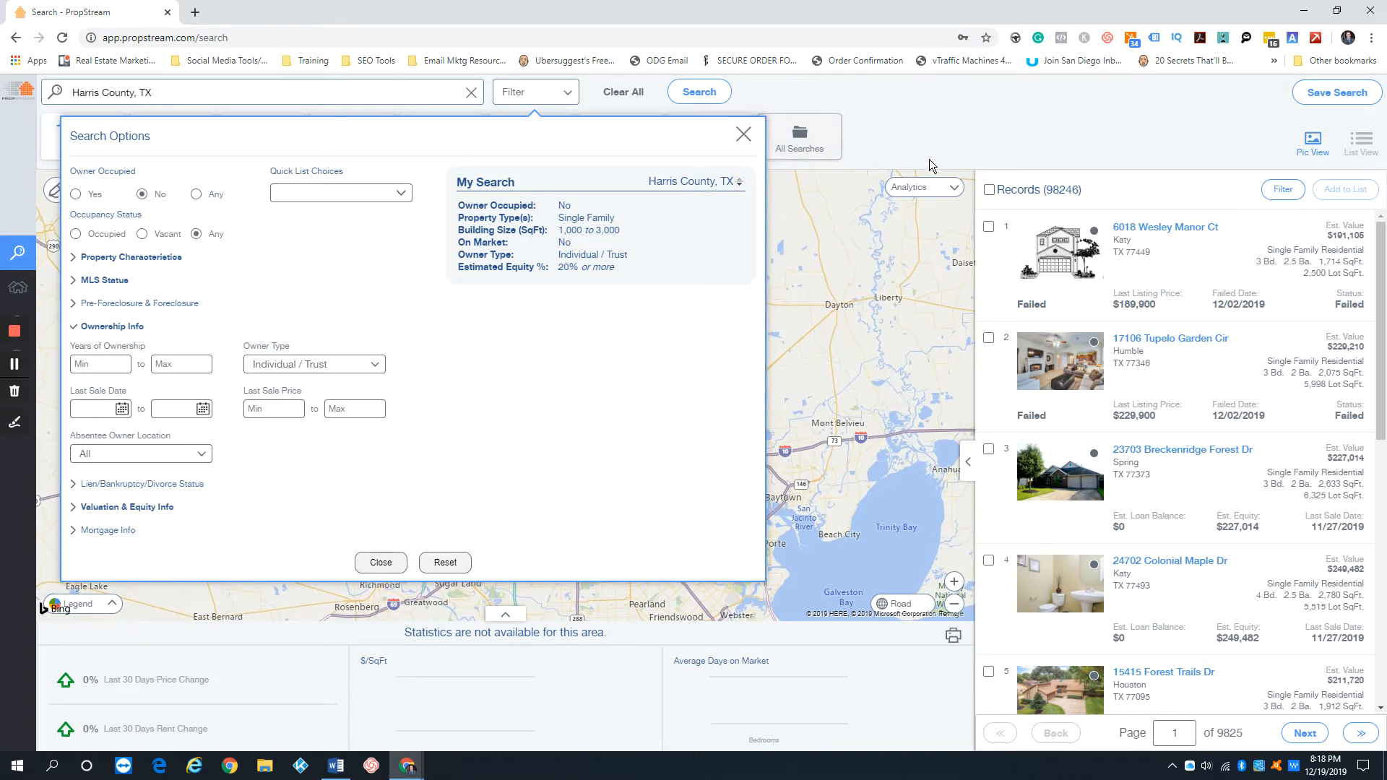
Check the list of saved searches and highlight the number of records matching the current filters.
{"action": "left_click", "coordinate": [795, 135]}
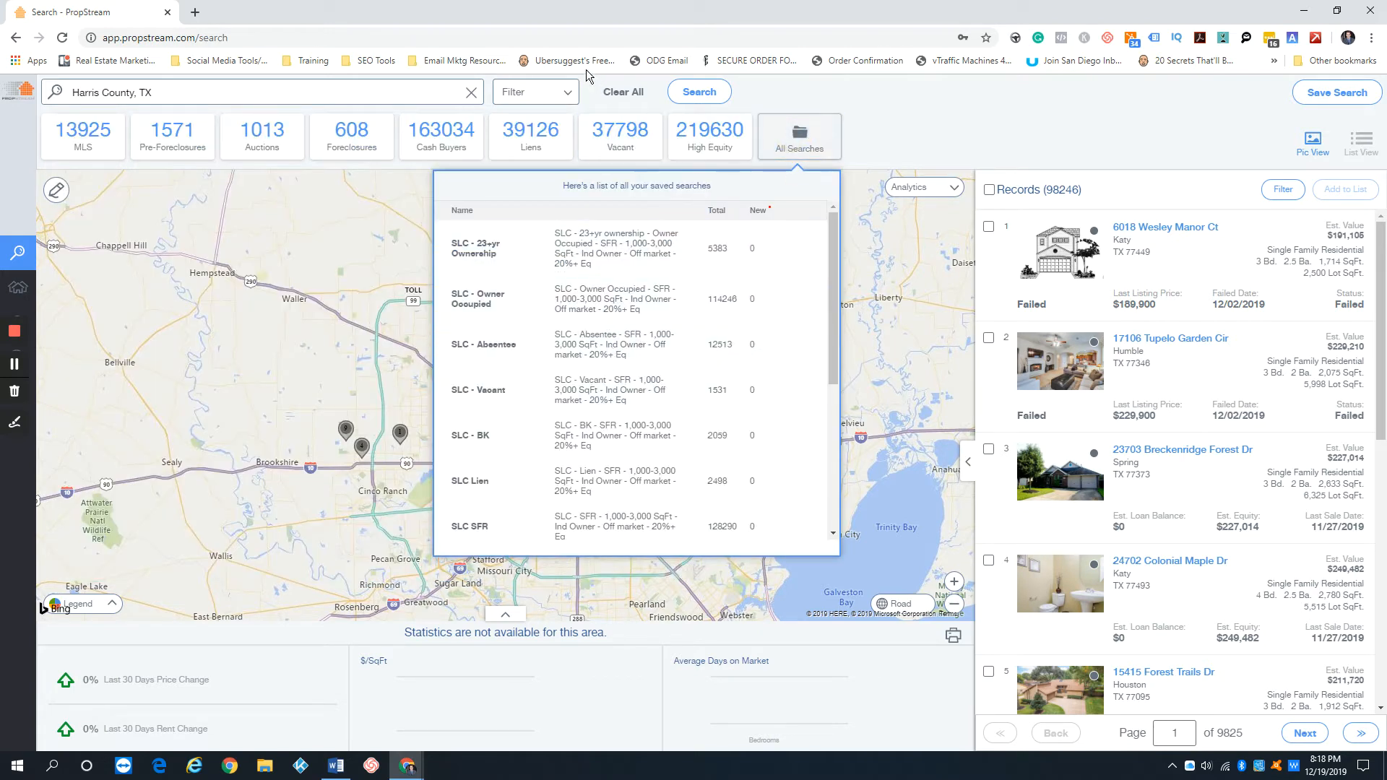
{"action": "left_click", "coordinate": [544, 97]}
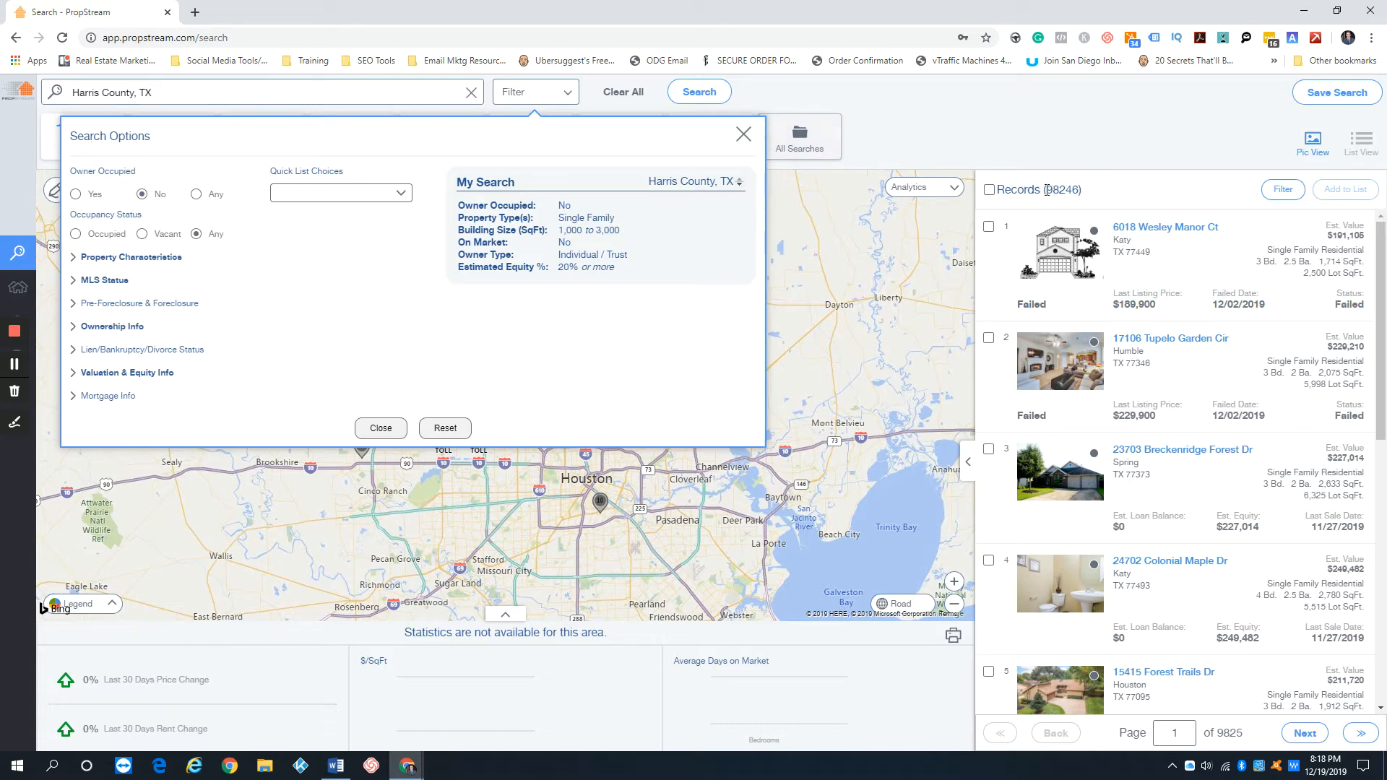
{"action": "left_click_drag", "start_coordinate": [1047, 189], "coordinate": [1076, 189]}
{"action": "left_click", "coordinate": [1076, 189]}
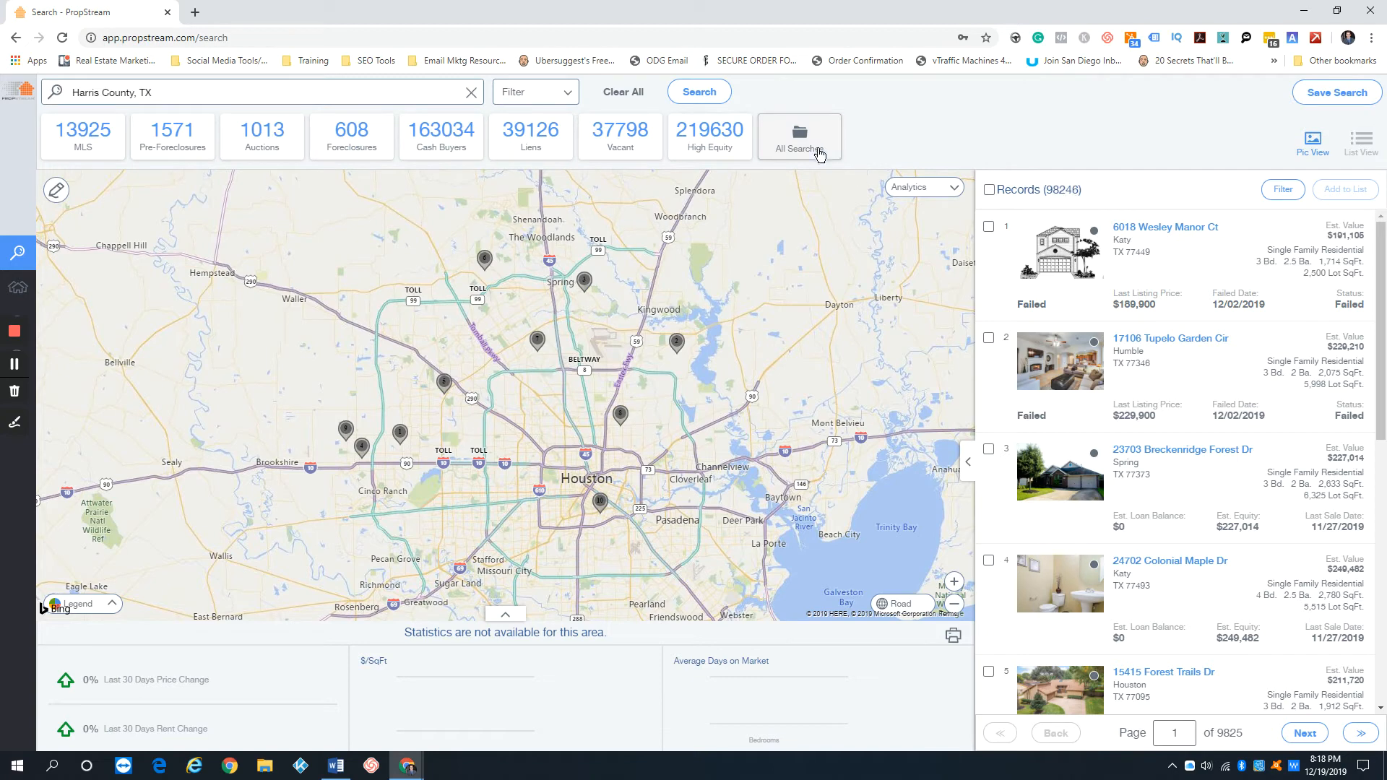
Try the Vacant occupancy status in the search filters and return it to Any.
{"action": "left_click", "coordinate": [535, 93]}
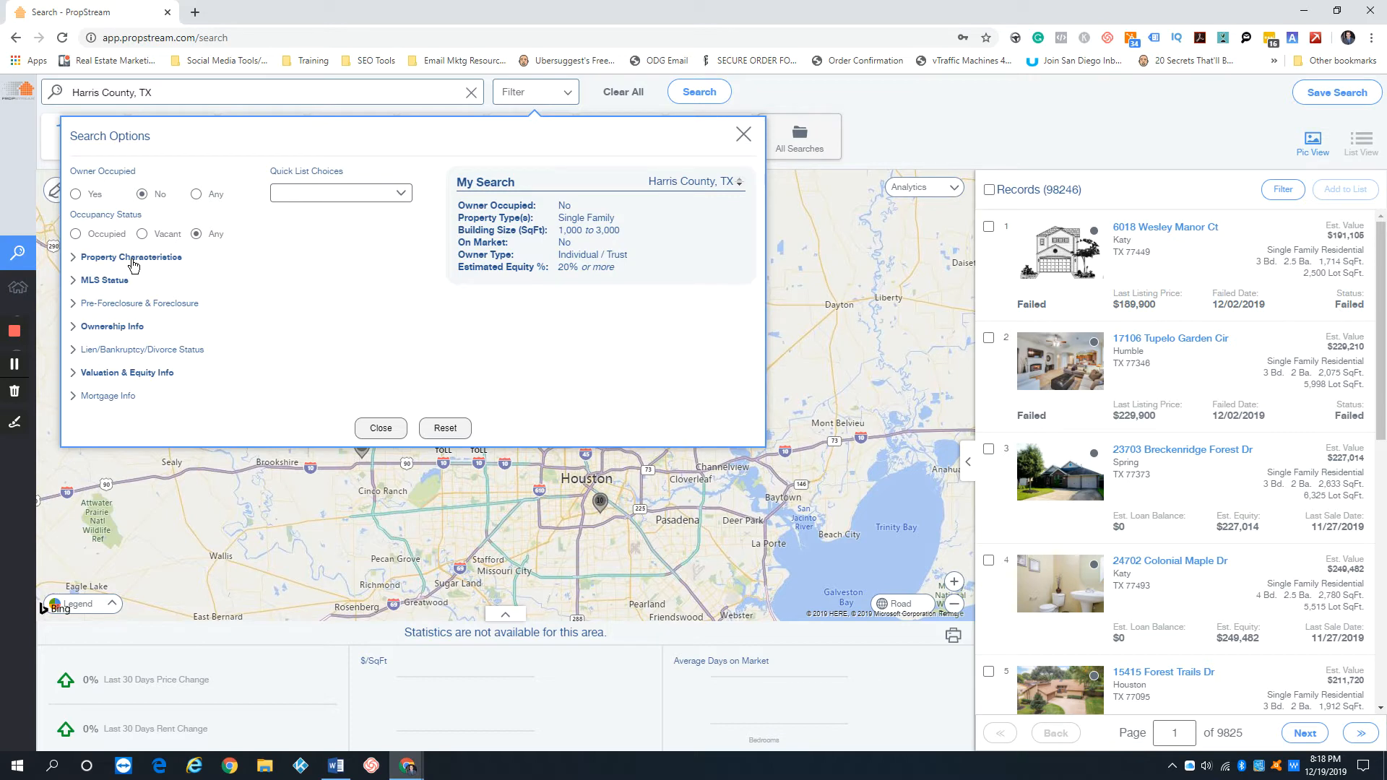
{"action": "left_click", "coordinate": [143, 234]}
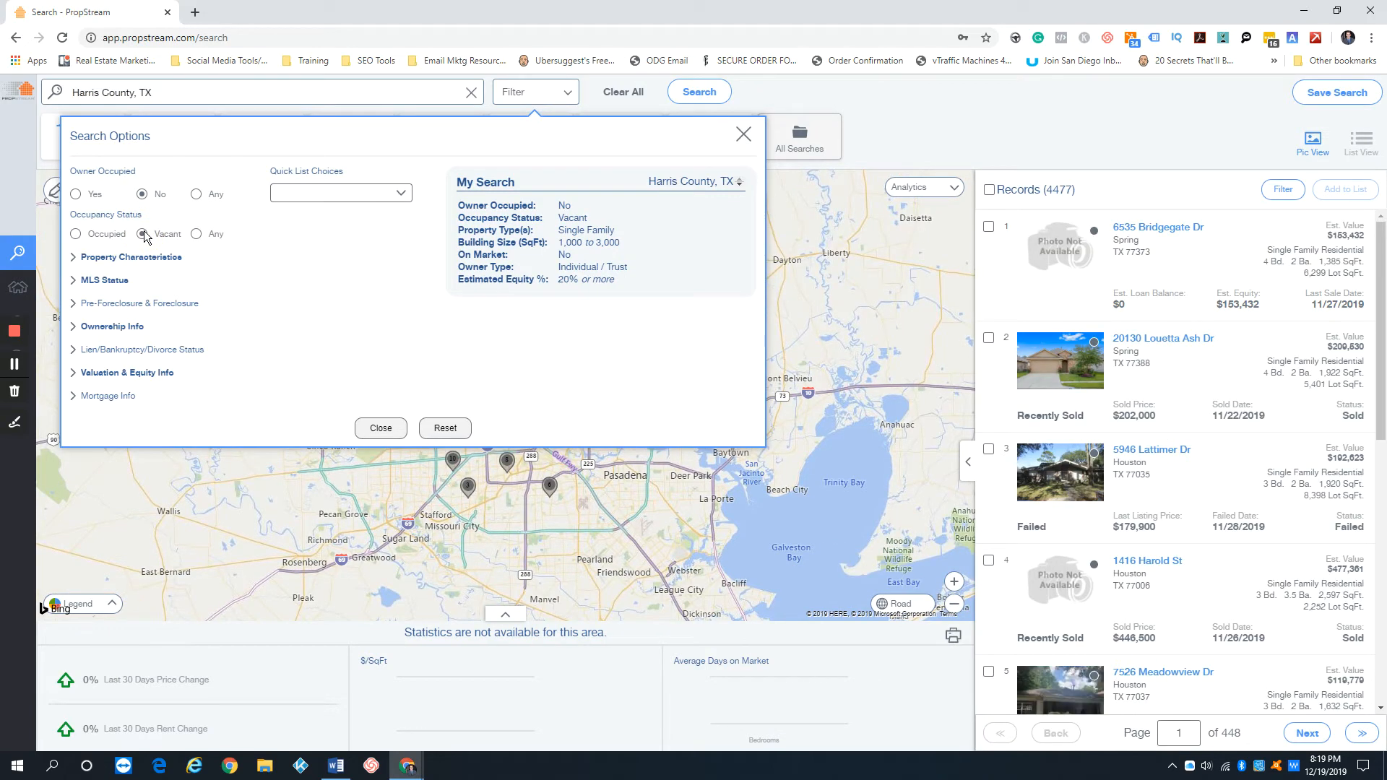
{"action": "left_click", "coordinate": [196, 234]}
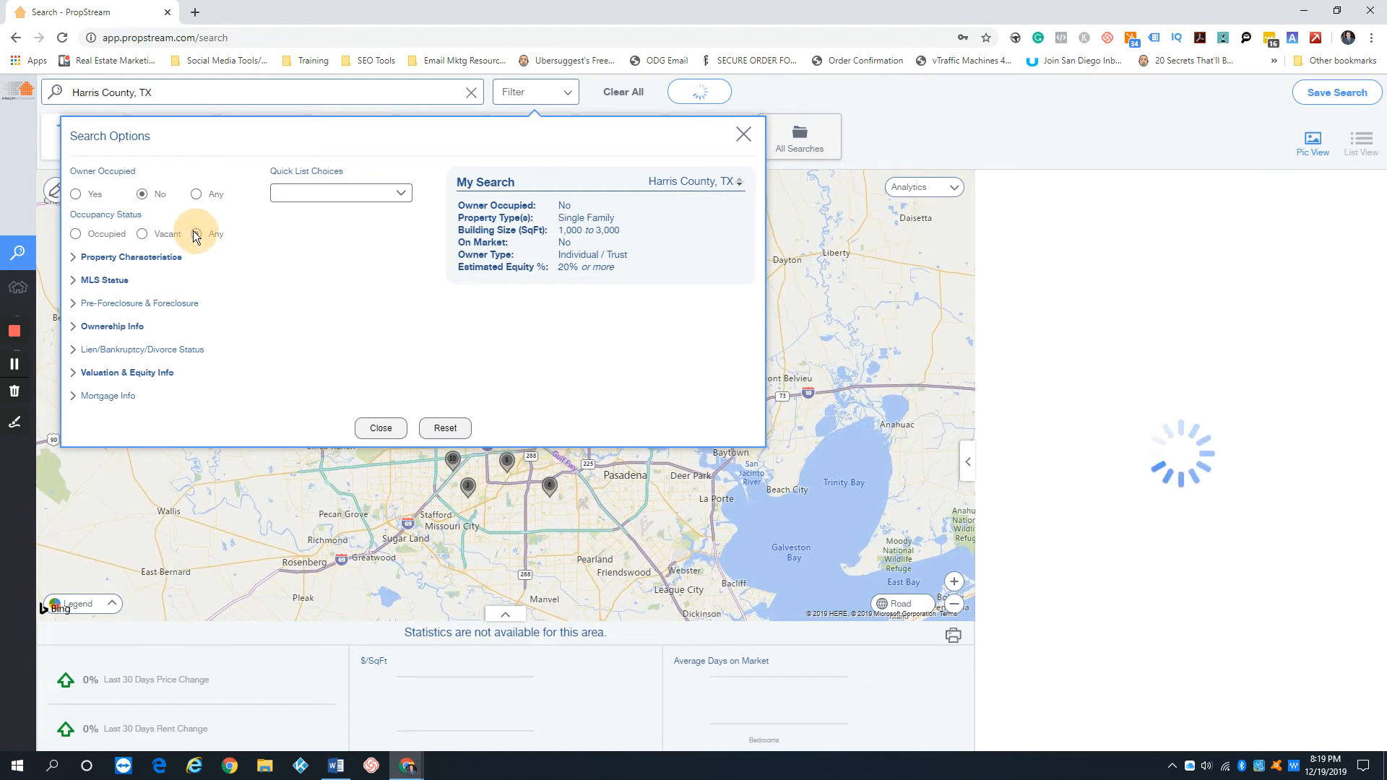
Enter 20 as the minimum years of ownership, and replace it with 10.
{"action": "left_click", "coordinate": [110, 326]}
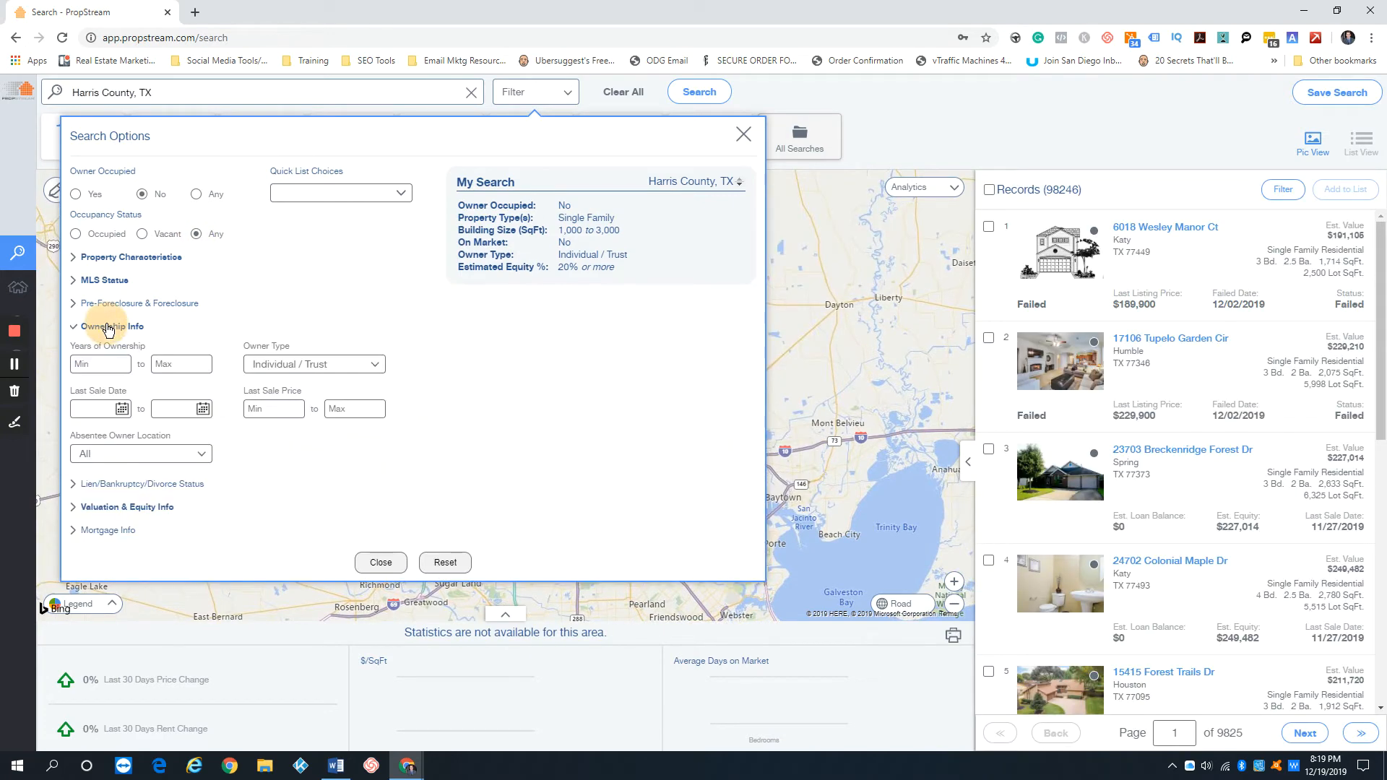
{"action": "left_click", "coordinate": [110, 364]}
{"action": "type", "text": "20"}
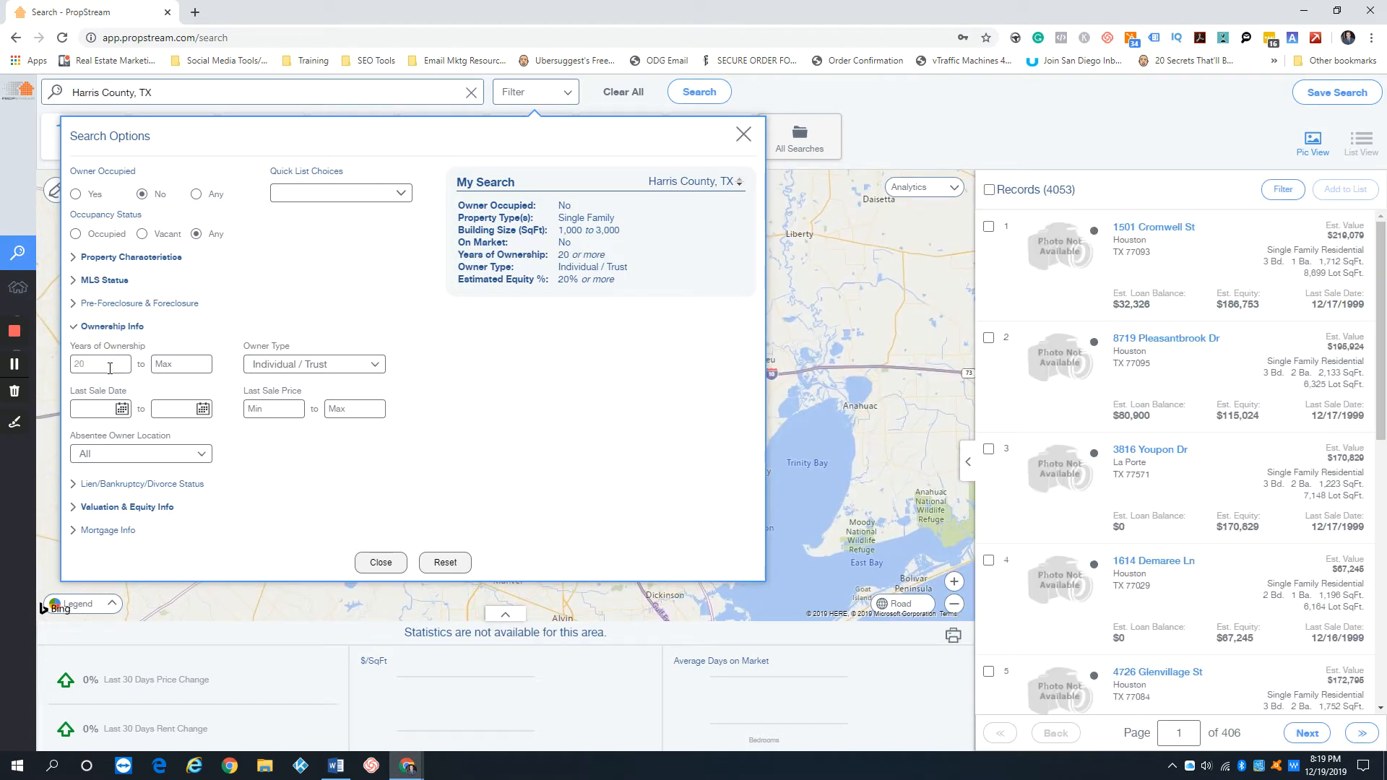
{"action": "key", "text": "BackSpace"}
{"action": "key", "text": "BackSpace"}
{"action": "type", "text": "10"}
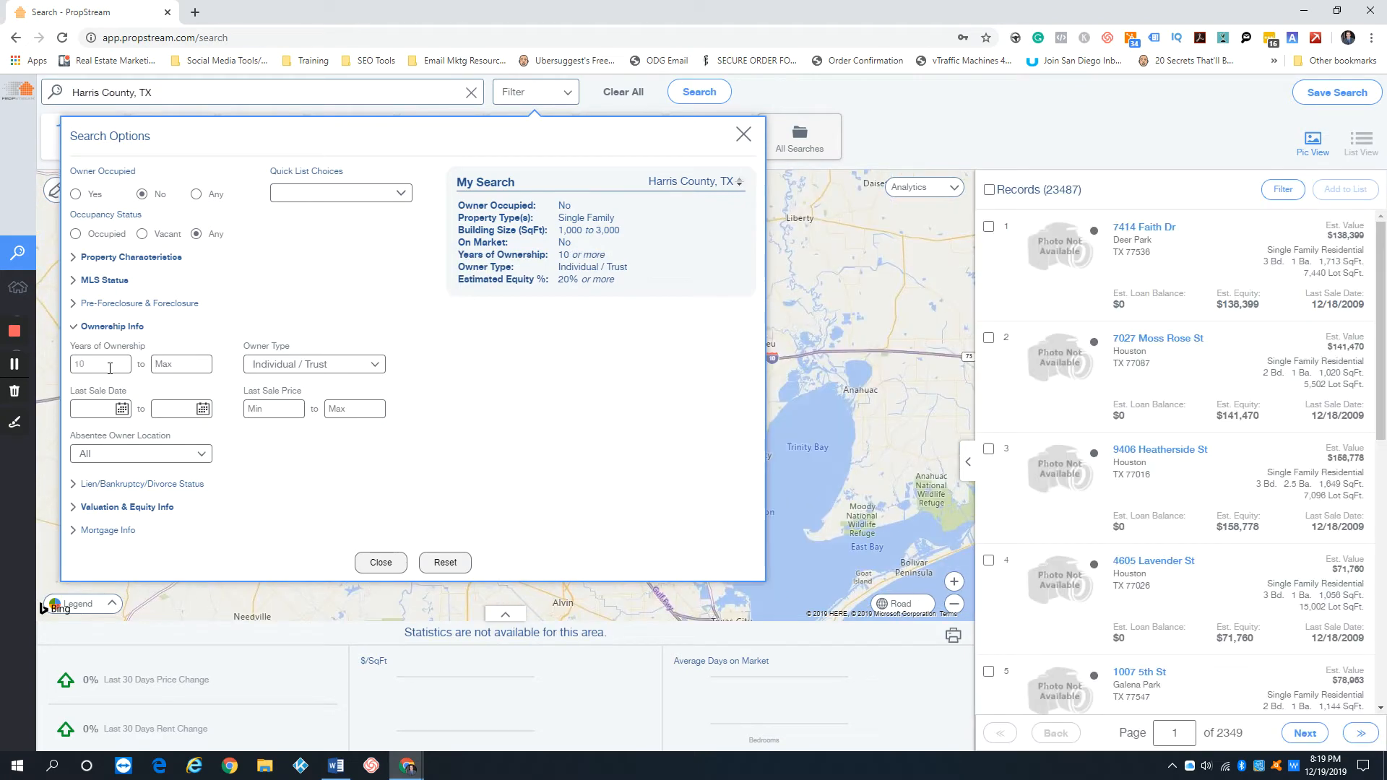
Set the years of ownership range to 15 to 19.
{"action": "key", "text": "Tab"}
{"action": "type", "text": "19"}
{"action": "double_click", "coordinate": [110, 368]}
{"action": "type", "text": "15"}
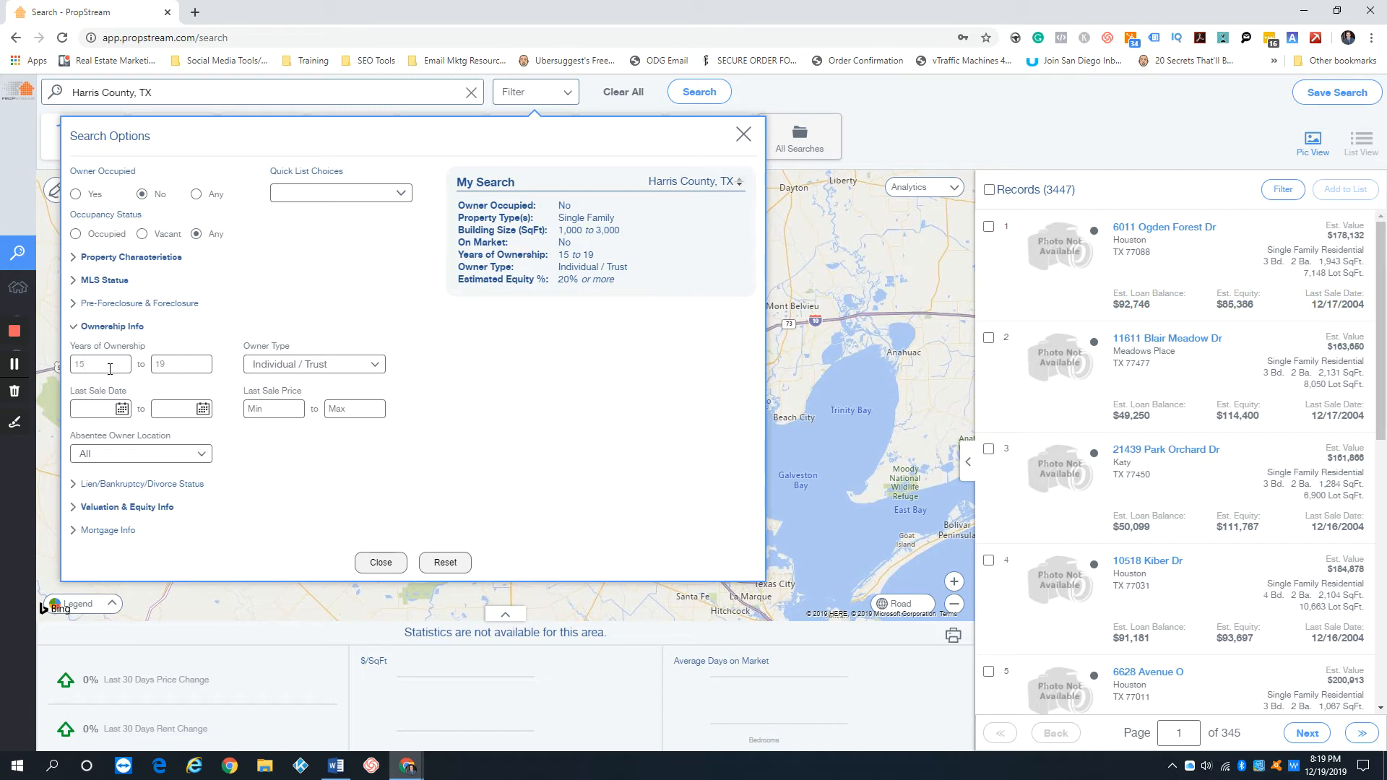
Clear the minimum years of ownership and set the occupancy status to Vacant.
{"action": "key", "text": "BackSpace"}
{"action": "key", "text": "BackSpace"}
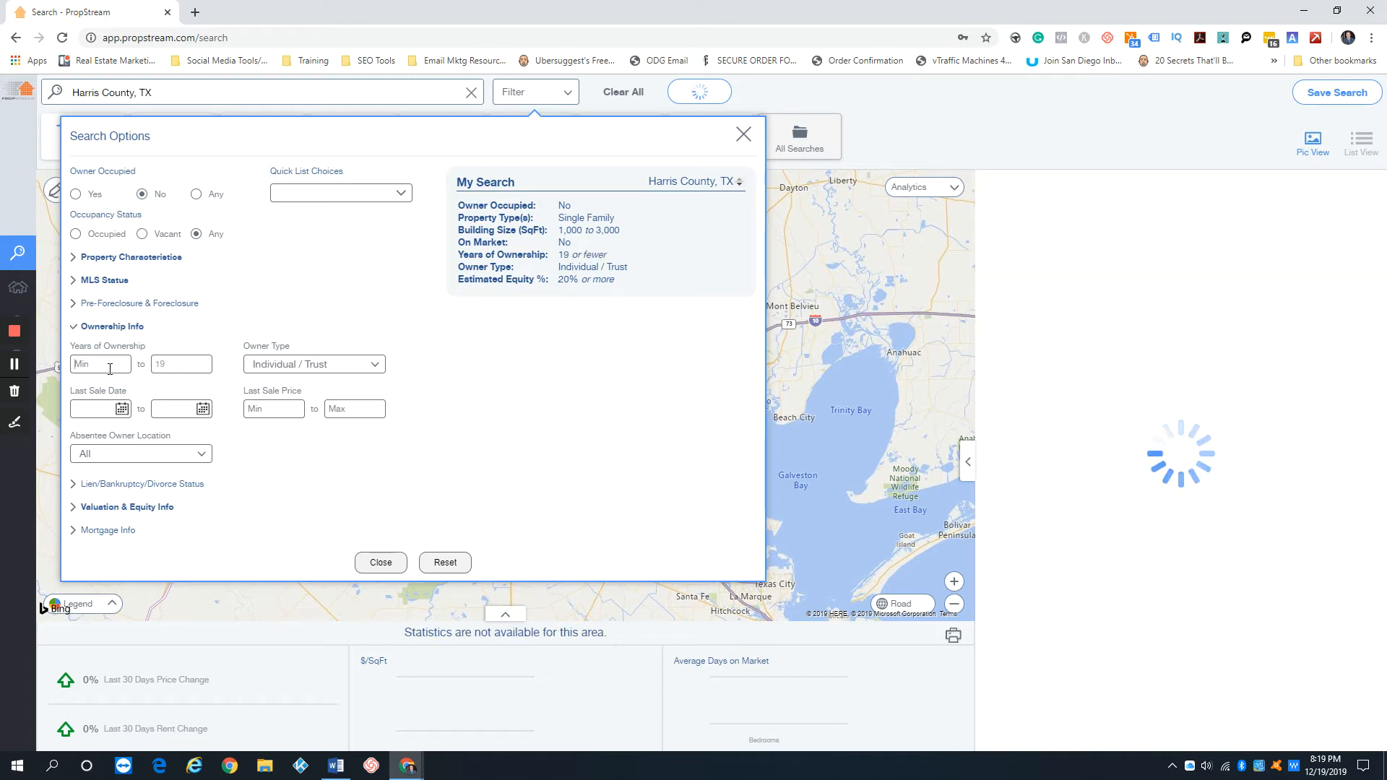
{"action": "left_click", "coordinate": [115, 327]}
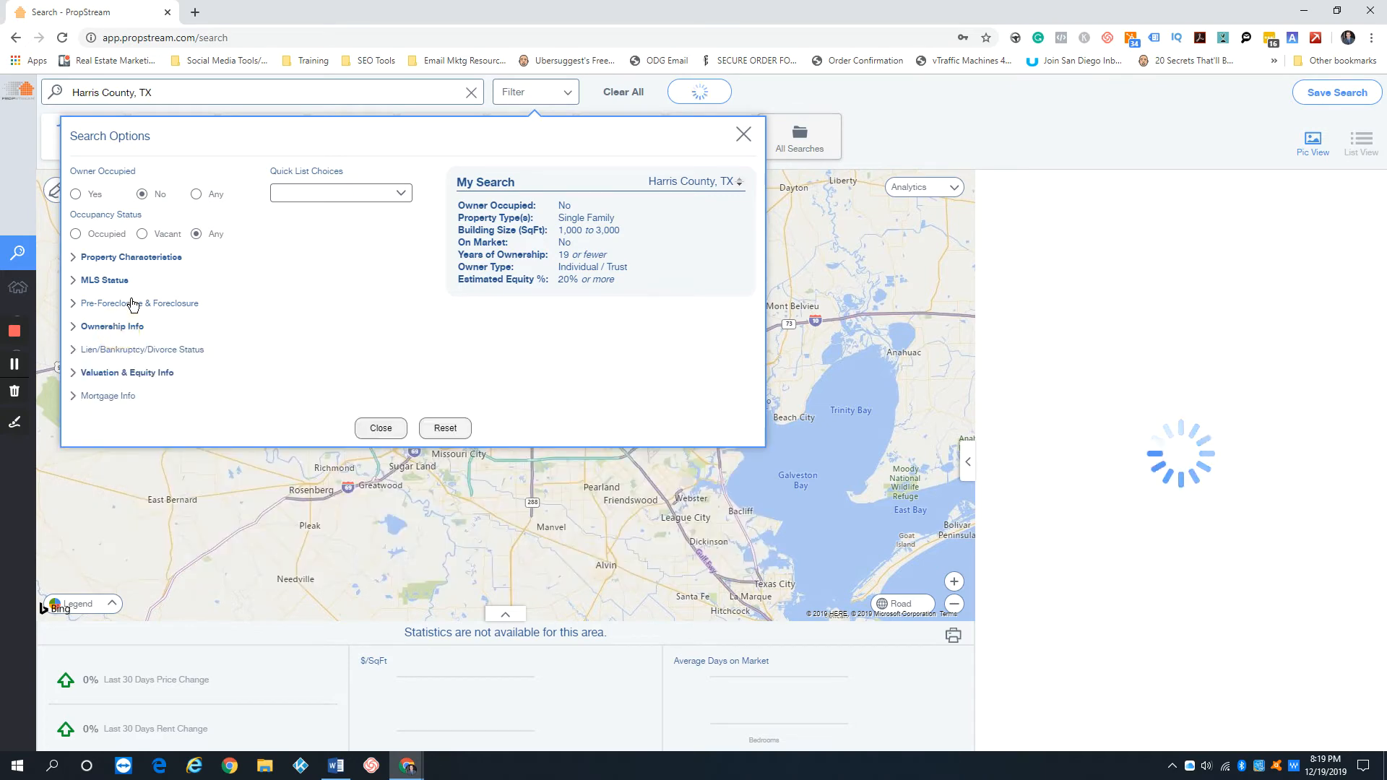
{"action": "left_click", "coordinate": [142, 234]}
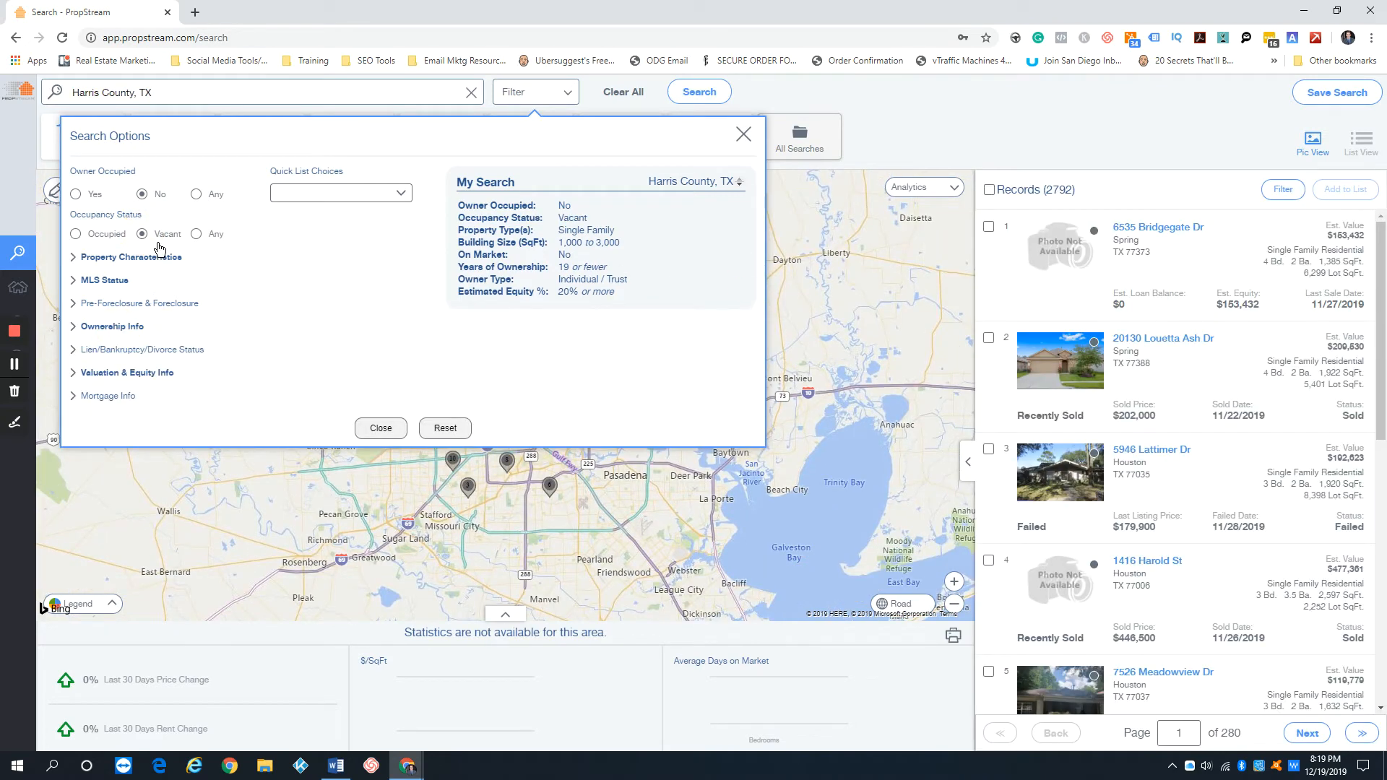
Limit the vacant properties to Out of State absentee owners, and remove that owner location limit again.
{"action": "left_click", "coordinate": [106, 324]}
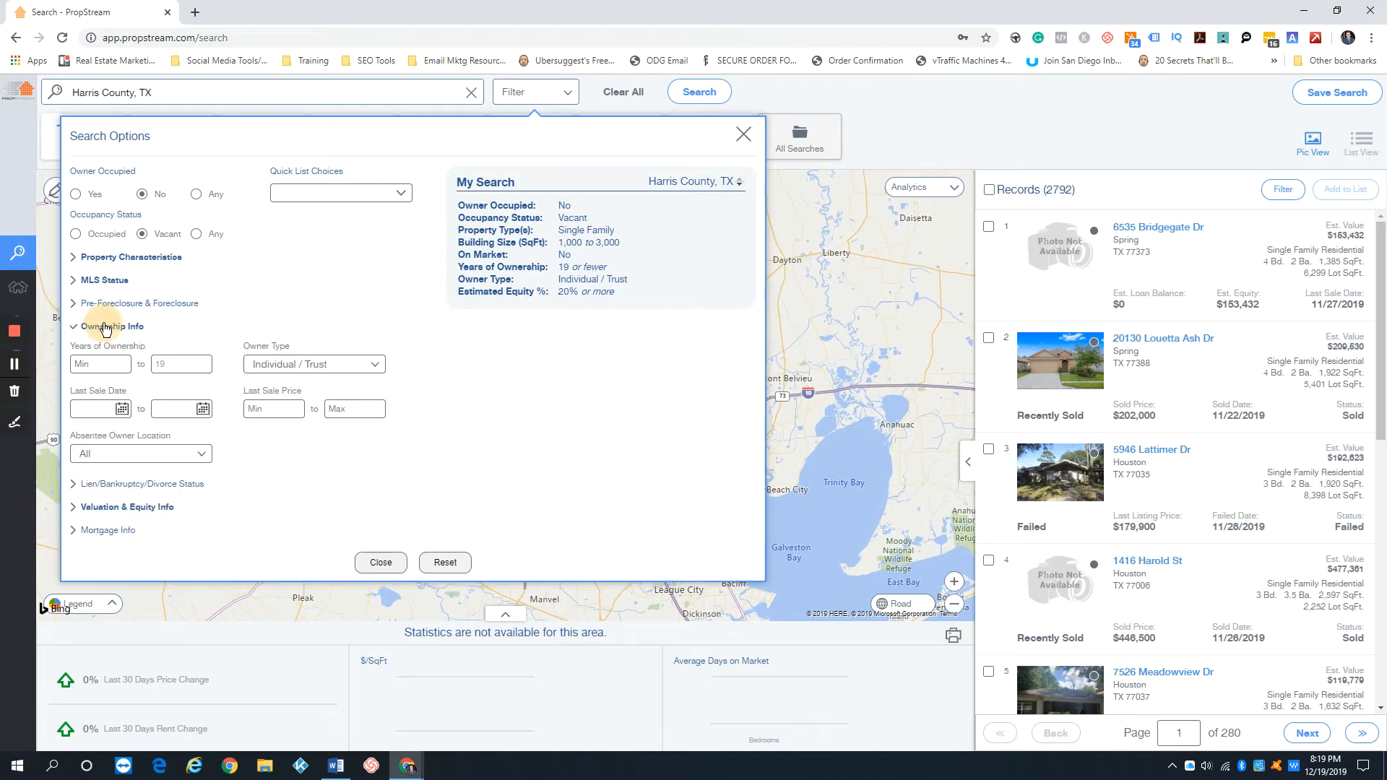
{"action": "left_click", "coordinate": [110, 453]}
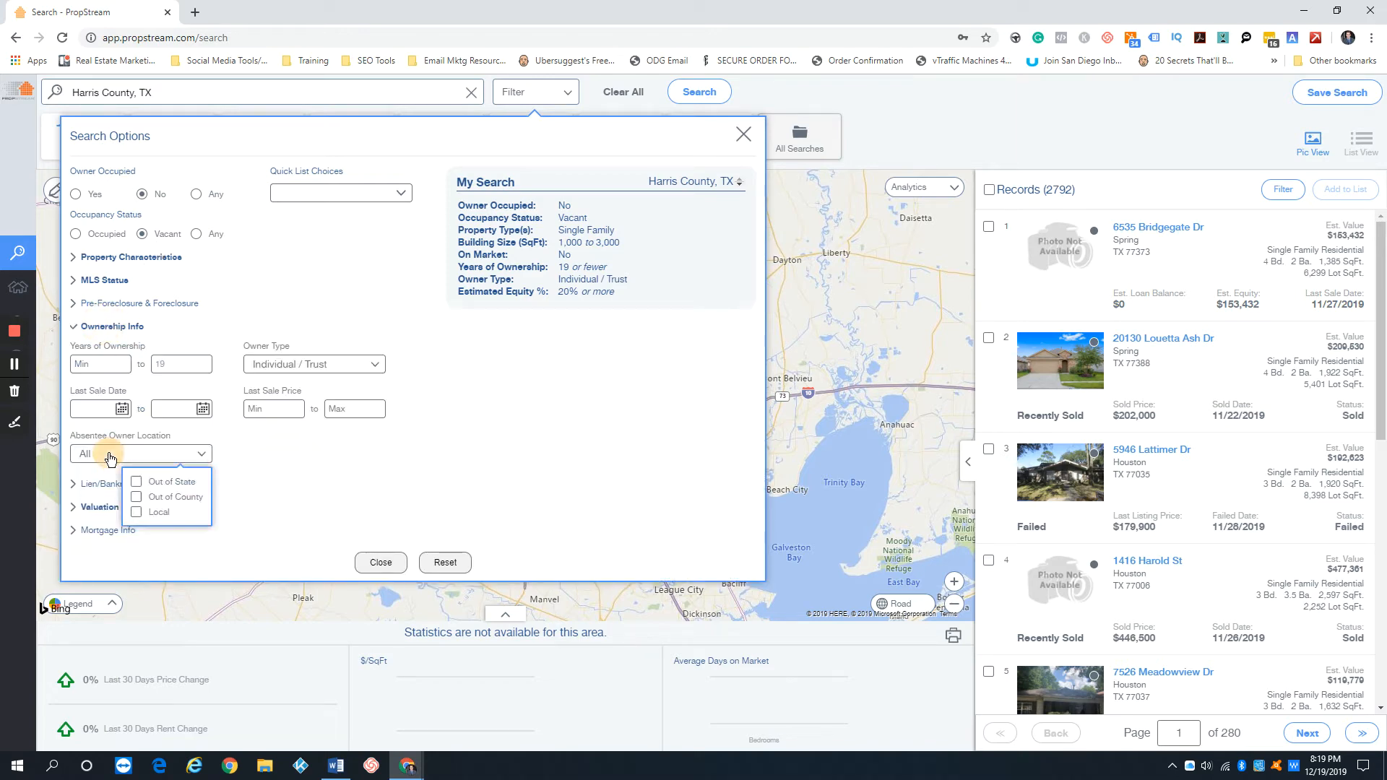
{"action": "left_click", "coordinate": [136, 481]}
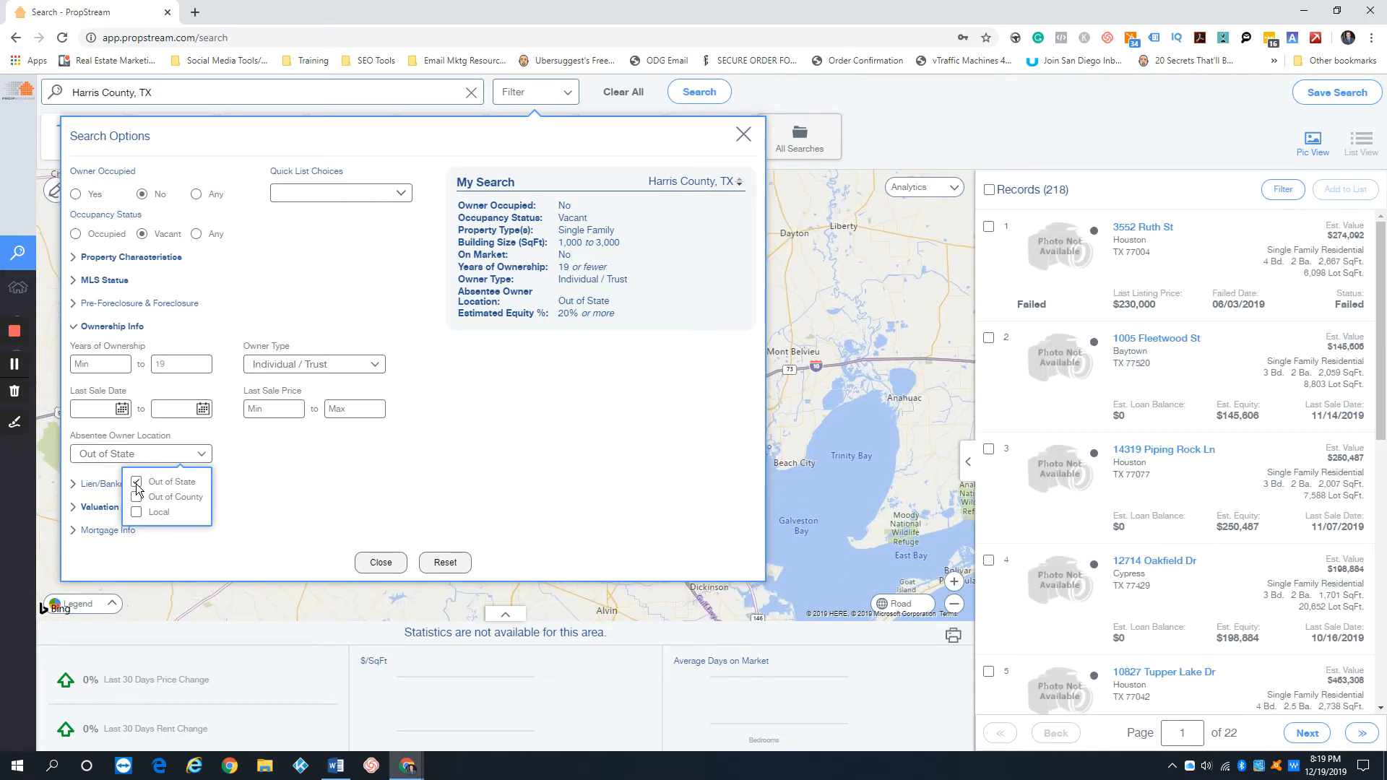
{"action": "left_click", "coordinate": [137, 482]}
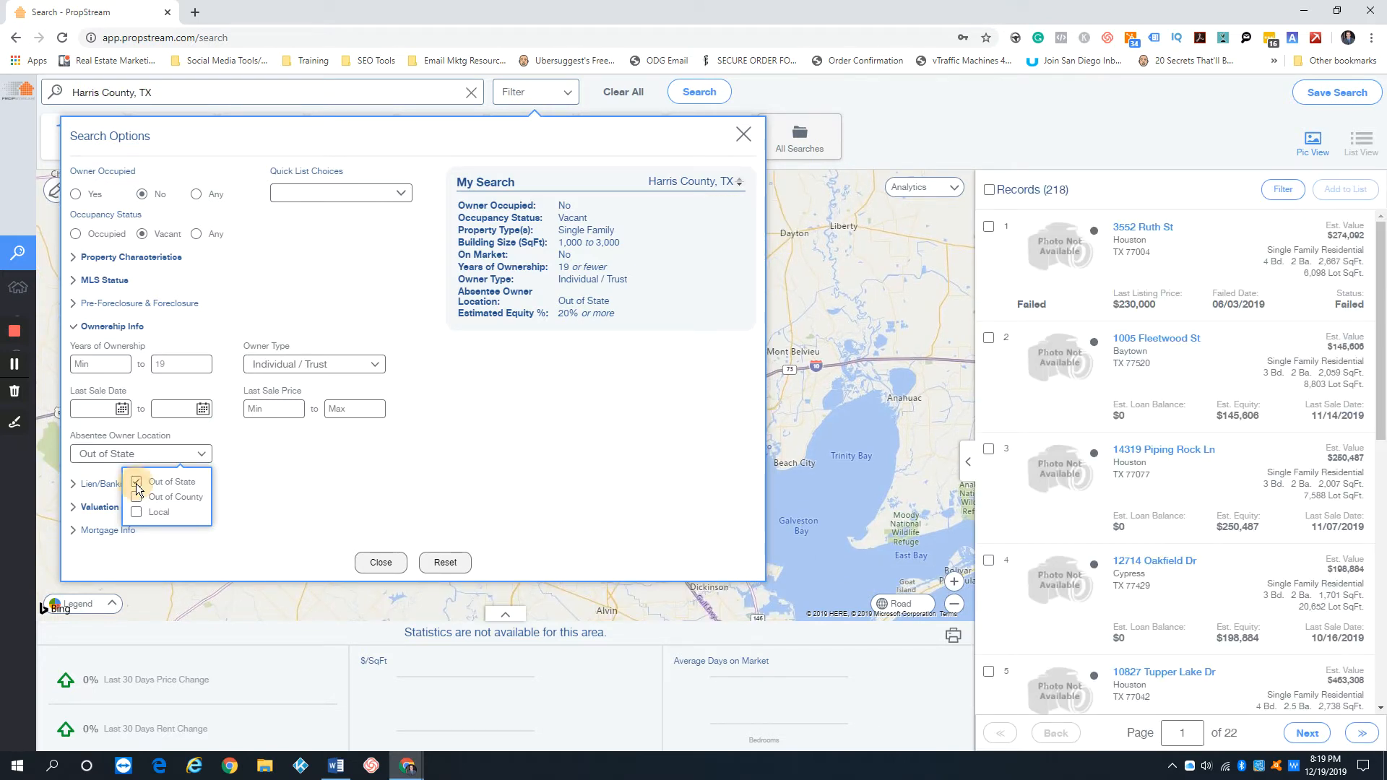
{"action": "left_click", "coordinate": [124, 326]}
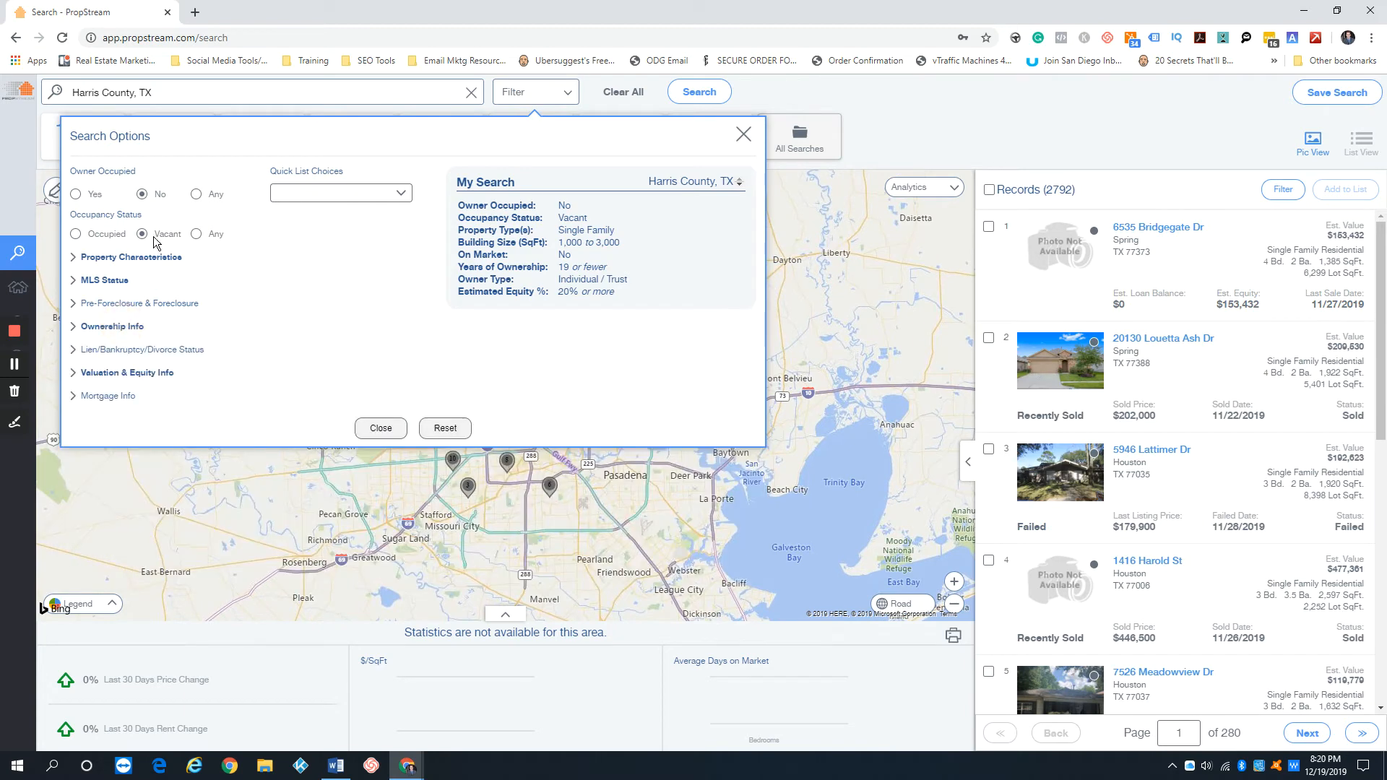
Set the occupancy status to Occupied and the absentee owner location to Out of State.
{"action": "left_click", "coordinate": [196, 234]}
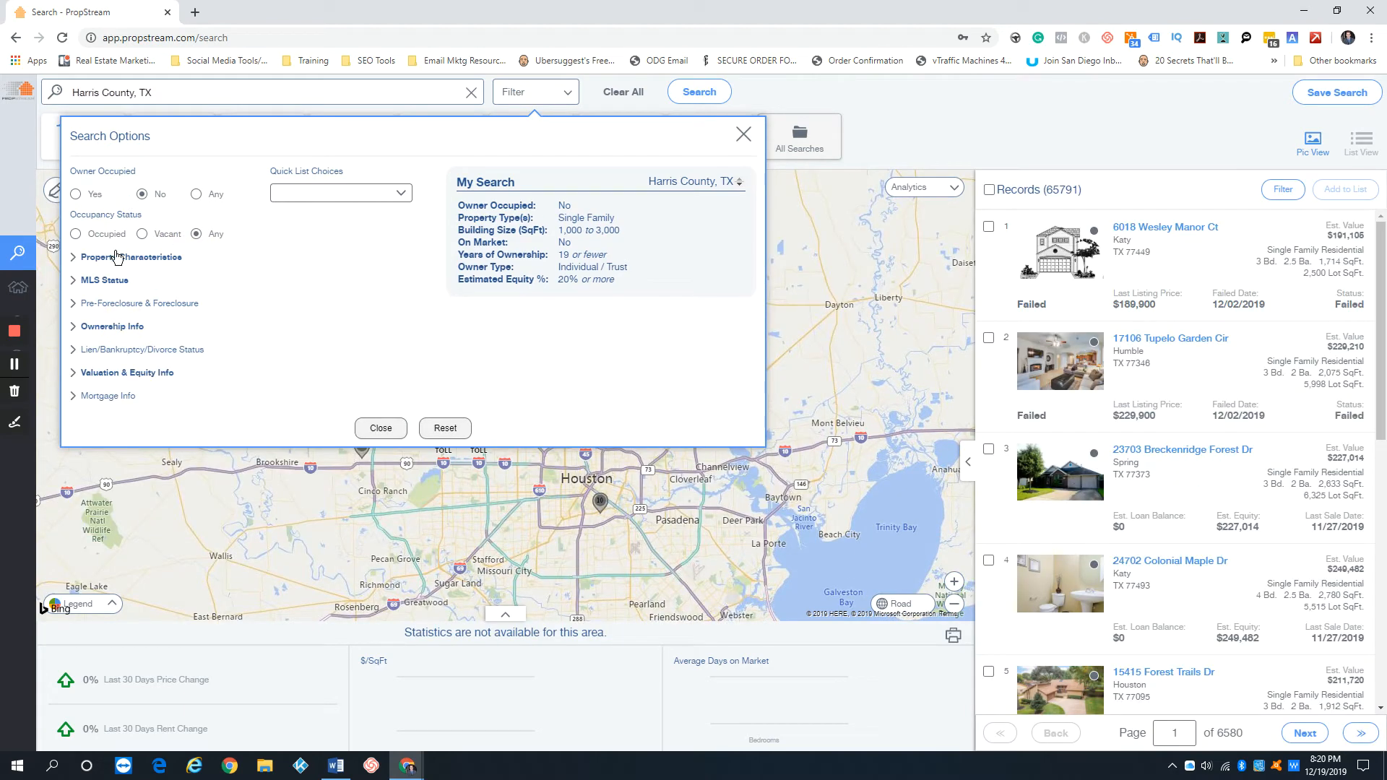
{"action": "left_click", "coordinate": [75, 233]}
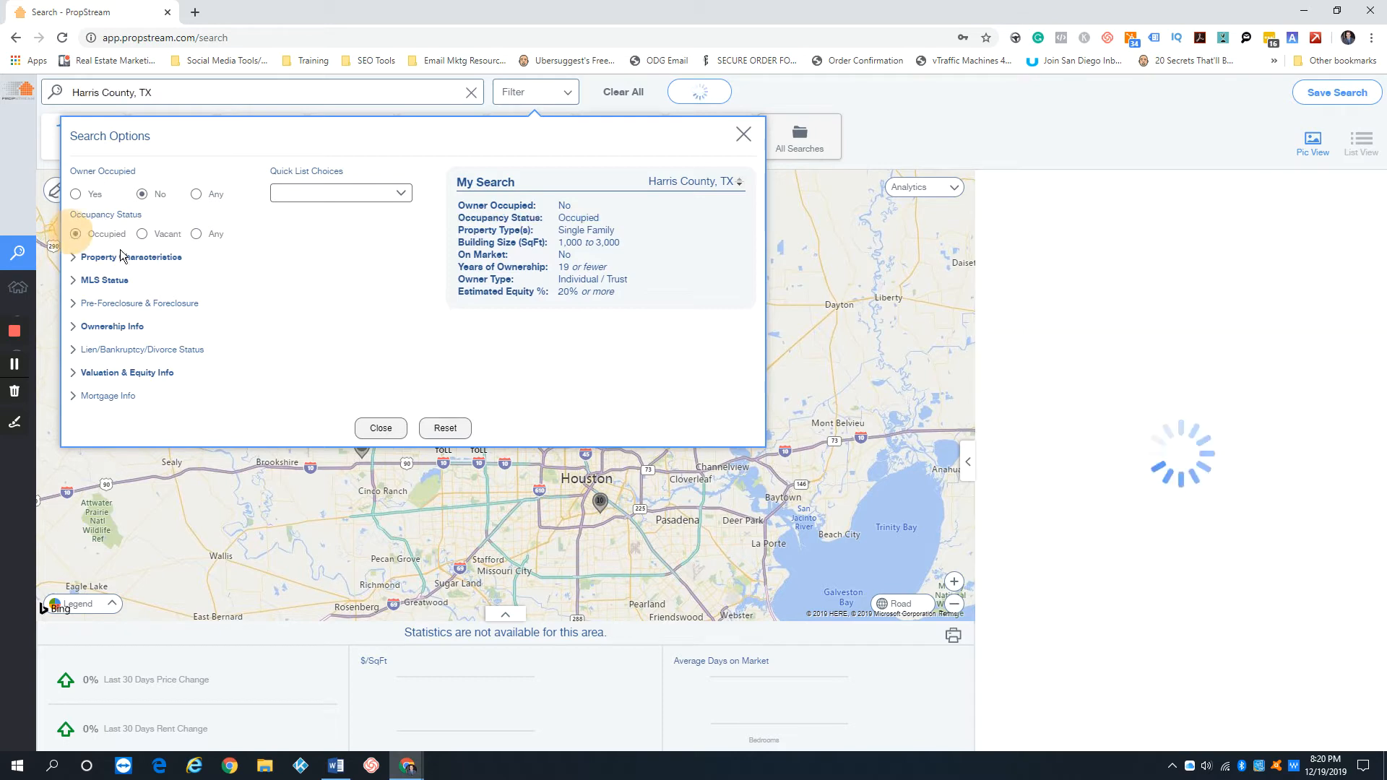
{"action": "left_click", "coordinate": [115, 326]}
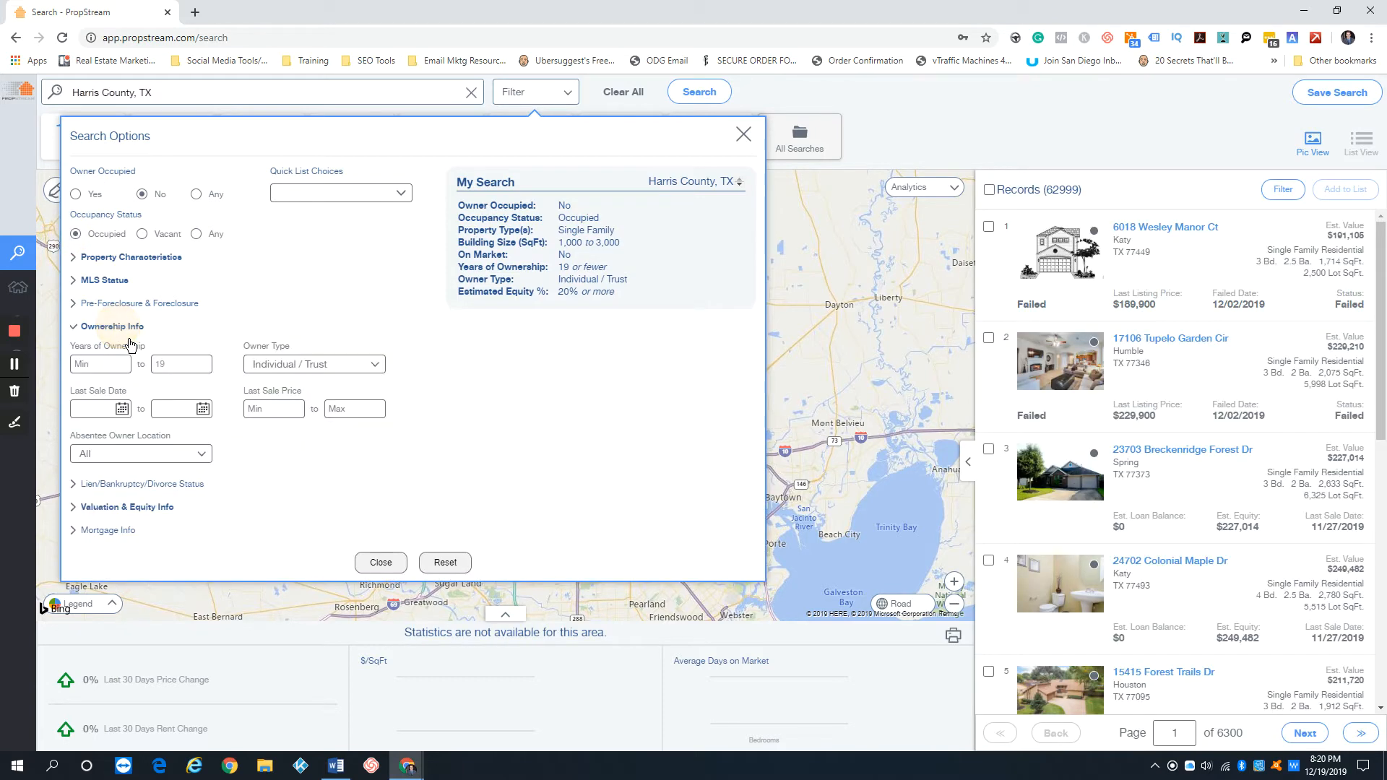
{"action": "left_click", "coordinate": [180, 455]}
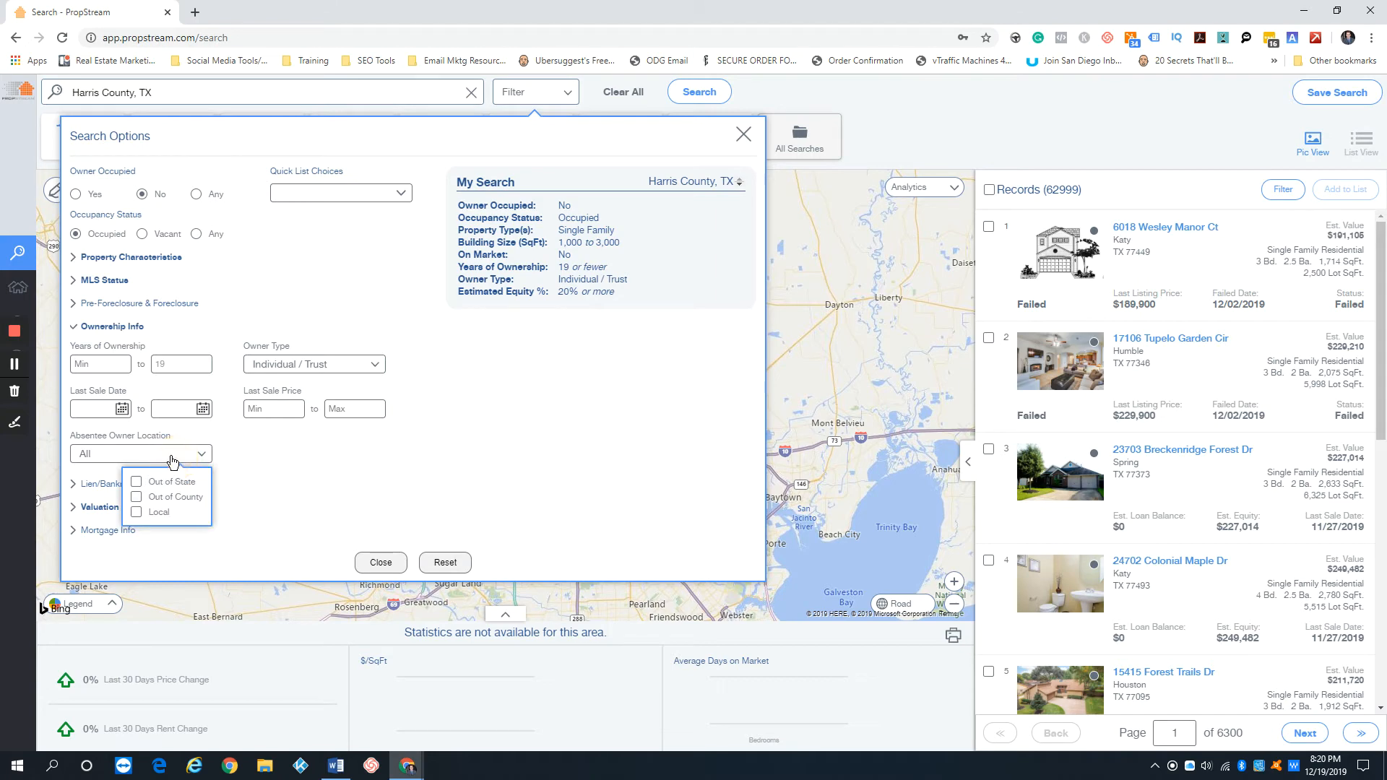
{"action": "left_click", "coordinate": [136, 482]}
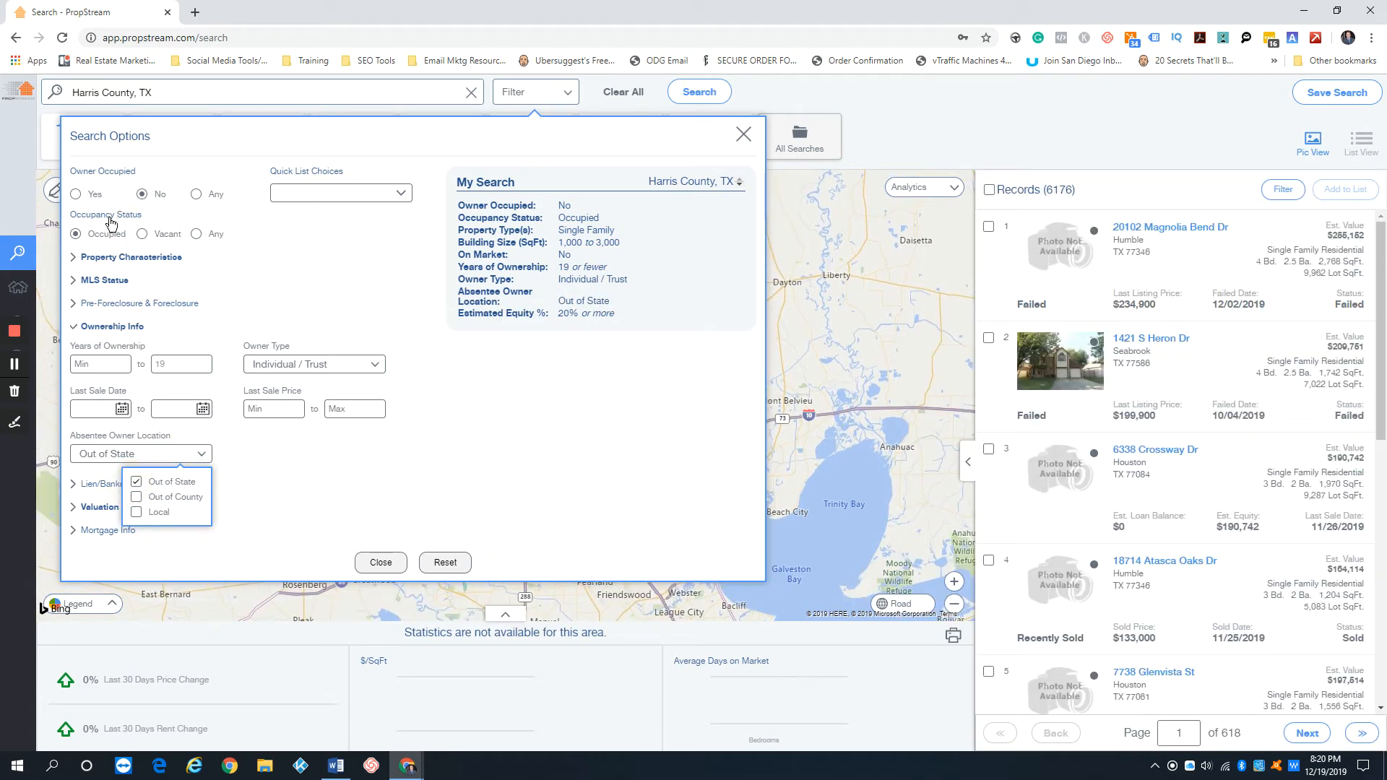
Set the occupancy status back to Any and highlight the number of matching records.
{"action": "left_click", "coordinate": [196, 233]}
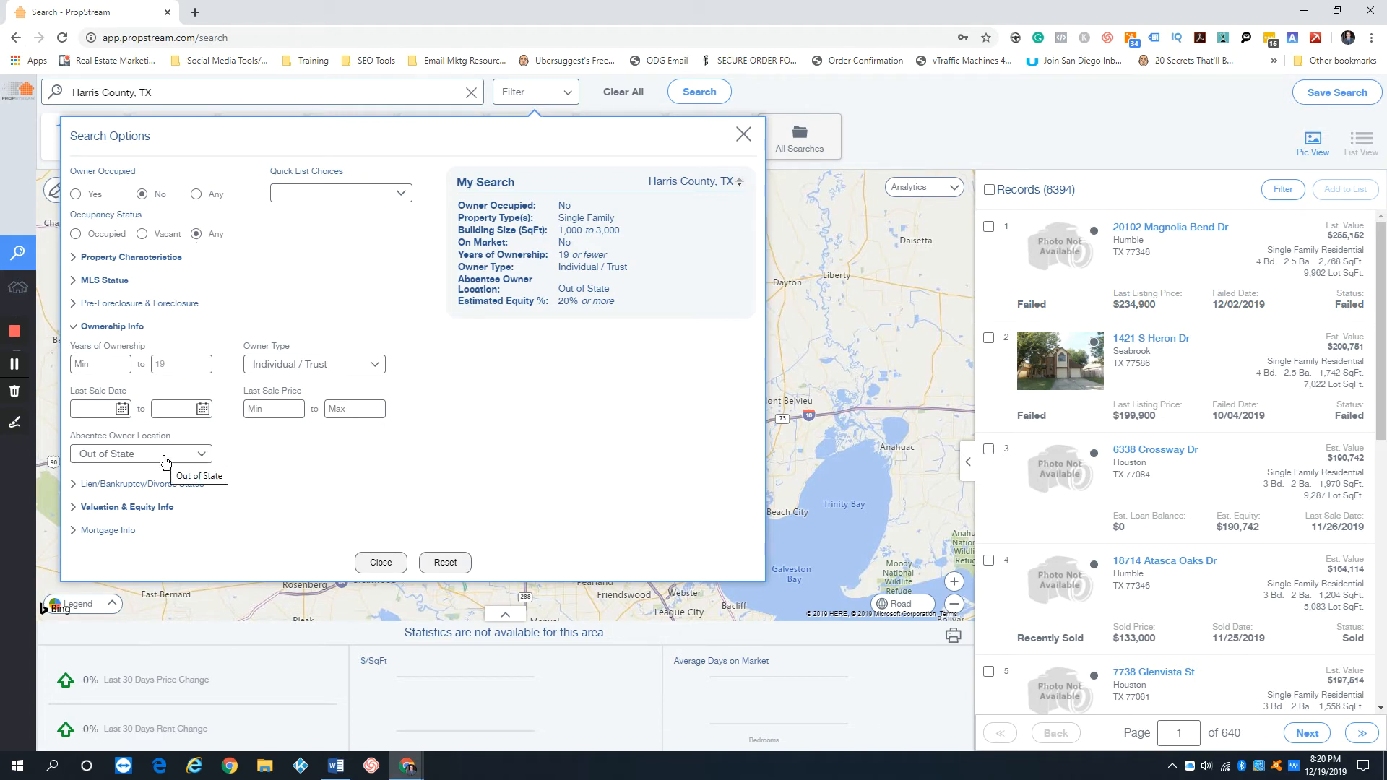
{"action": "left_click_drag", "start_coordinate": [1038, 179], "coordinate": [1124, 183]}
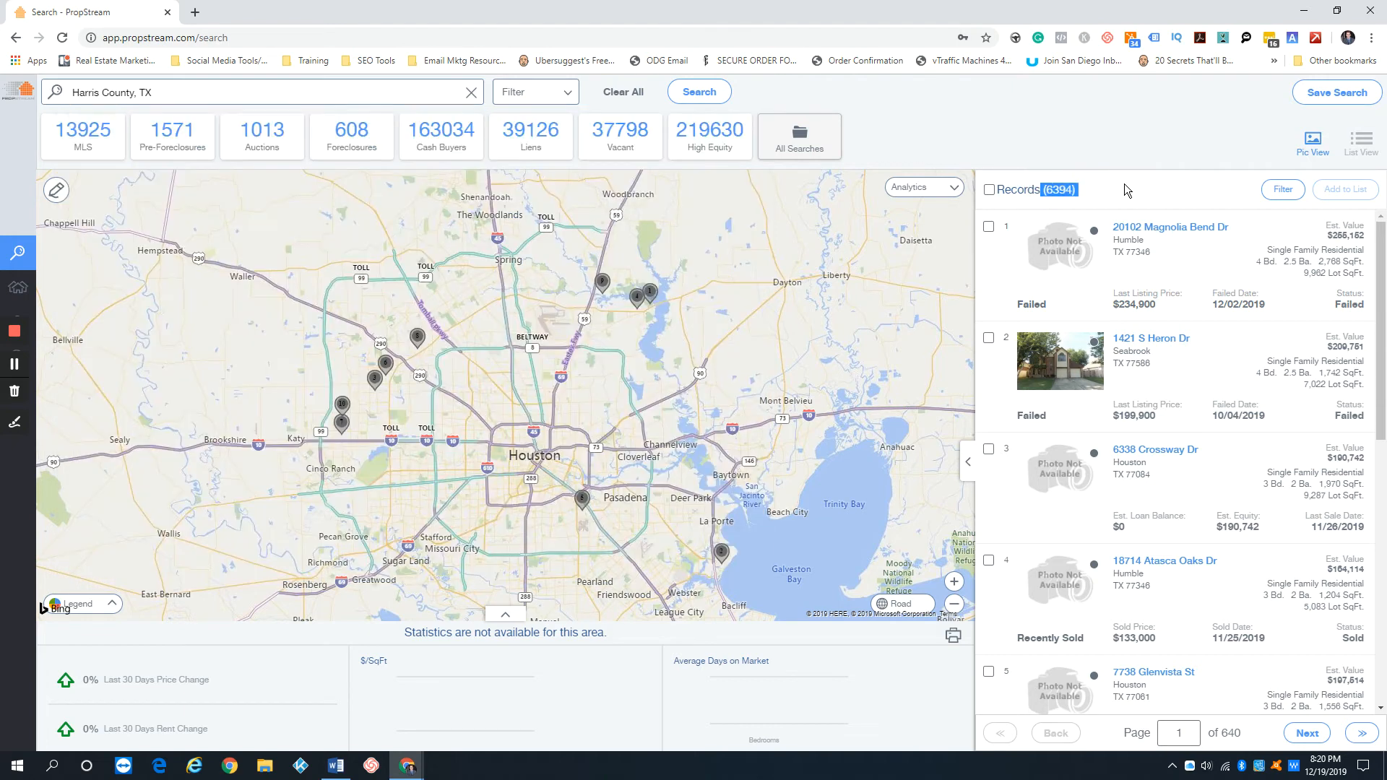
{"action": "left_click", "coordinate": [1124, 189]}
Clear the maximum years of ownership in the ownership filters.
{"action": "left_click", "coordinate": [560, 92]}
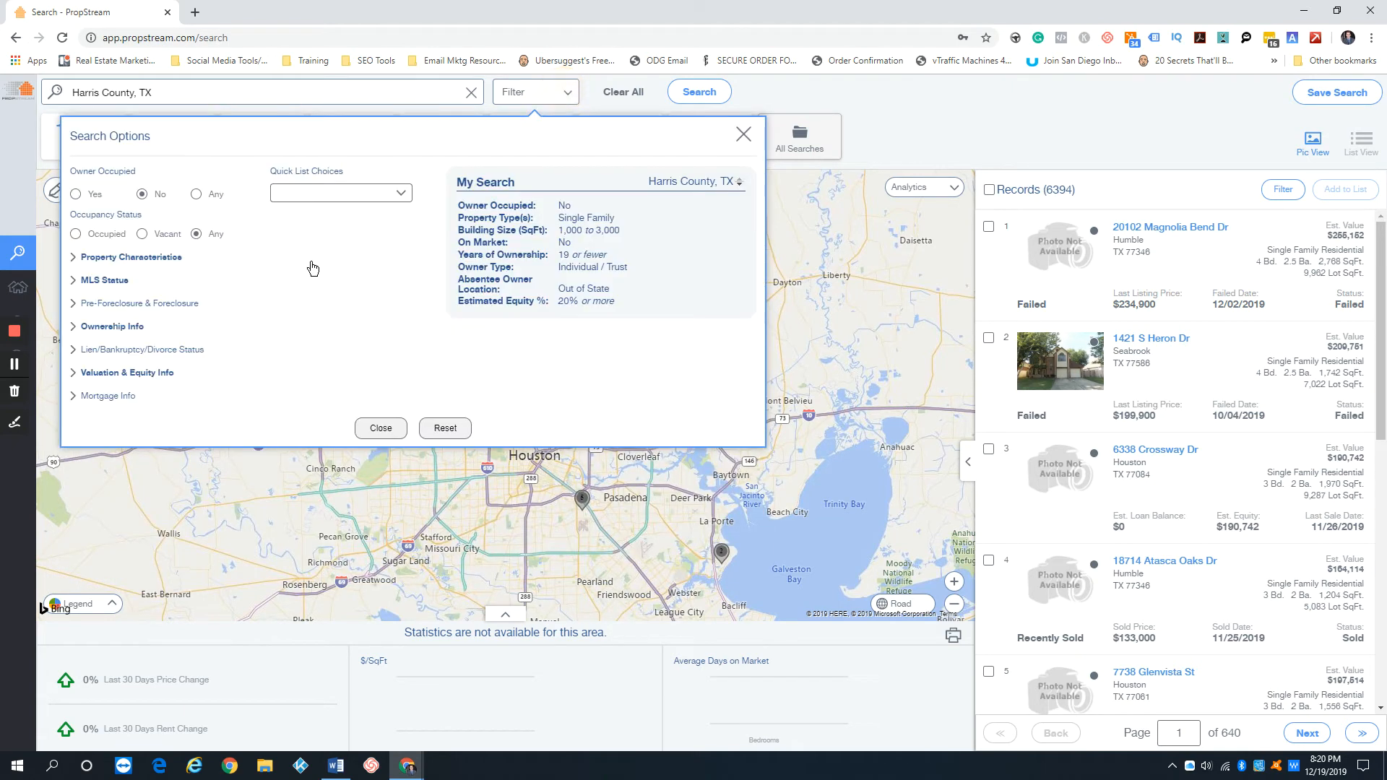
{"action": "left_click", "coordinate": [110, 328]}
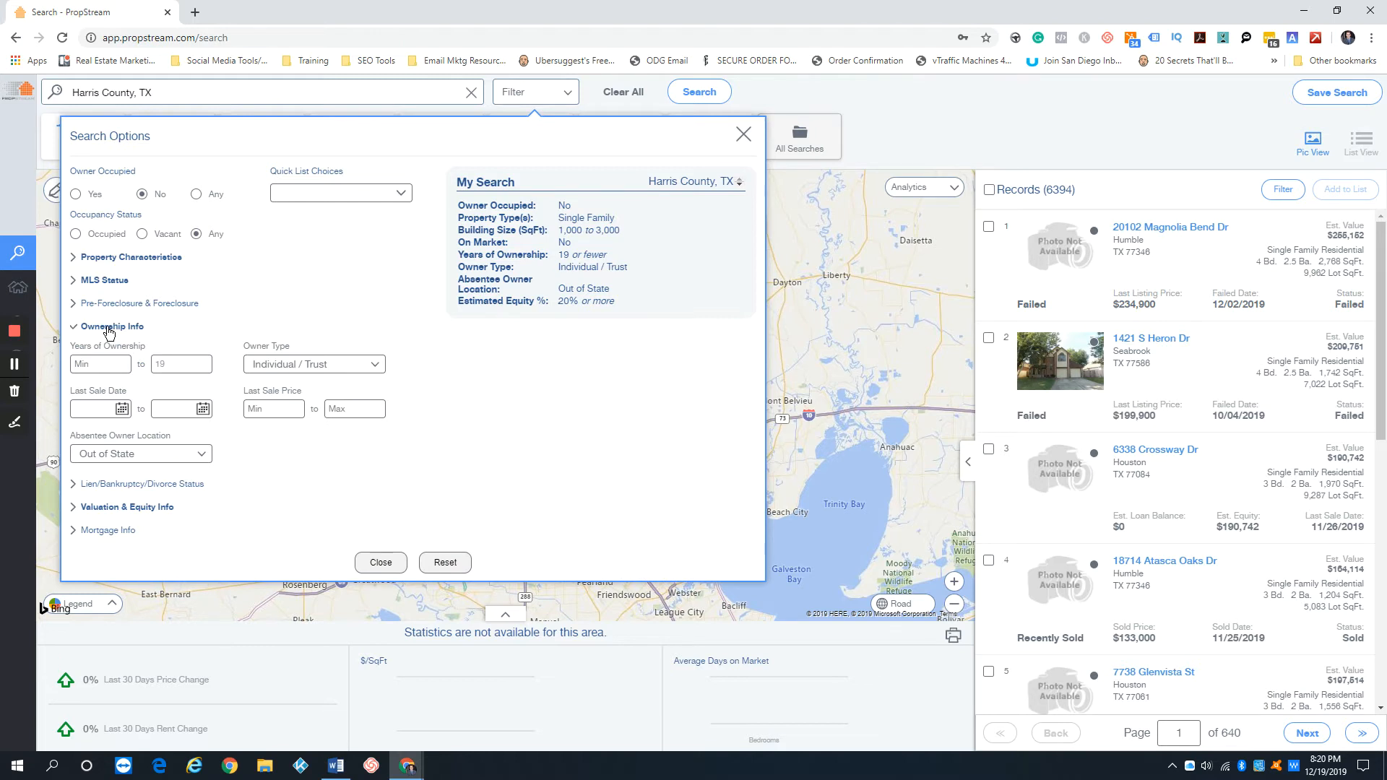
{"action": "left_click", "coordinate": [102, 361]}
{"action": "left_click_drag", "start_coordinate": [186, 364], "coordinate": [145, 365]}
{"action": "key", "text": "BackSpace"}
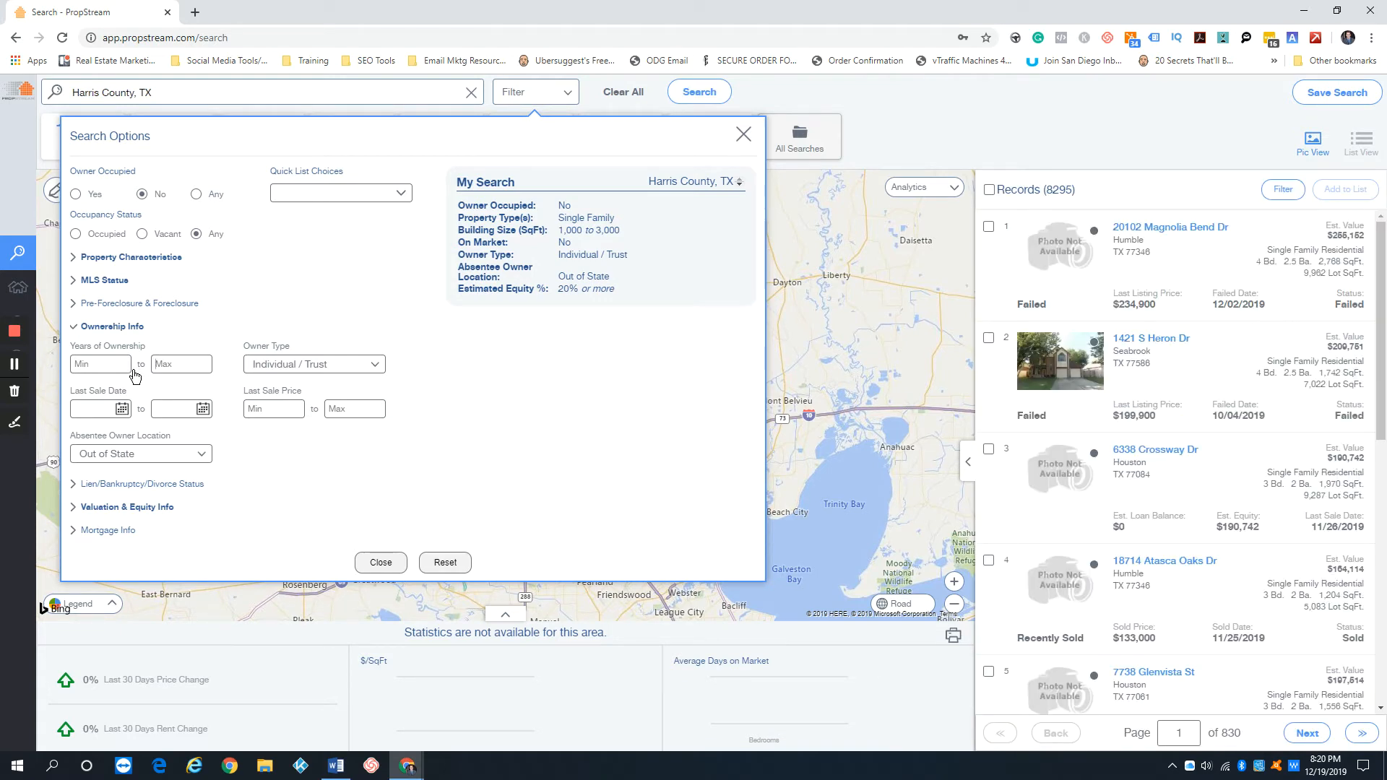
Try a minimum of 10 years of ownership for the out-of-state owners, and clear that minimum again.
{"action": "left_click", "coordinate": [101, 364]}
{"action": "type", "text": "10"}
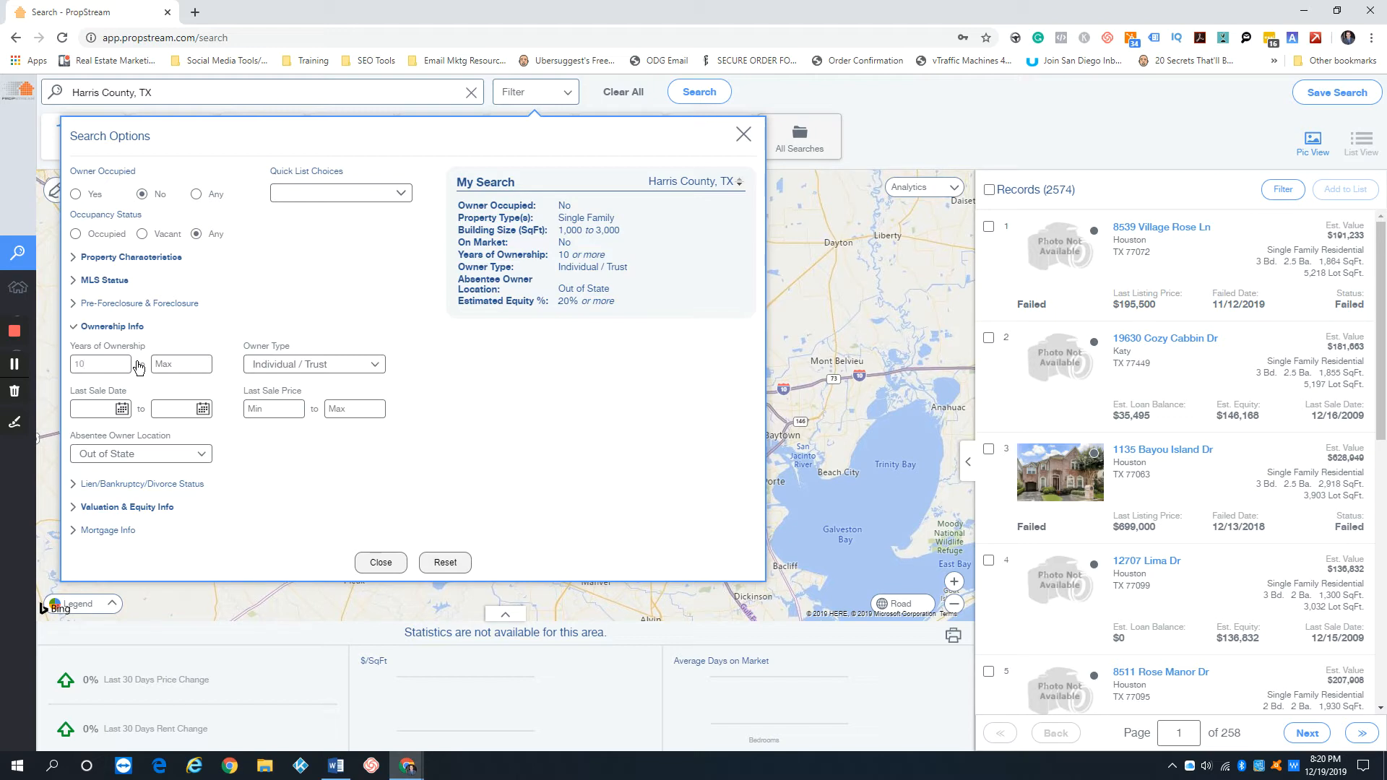
{"action": "key", "text": "BackSpace"}
{"action": "key", "text": "BackSpace"}
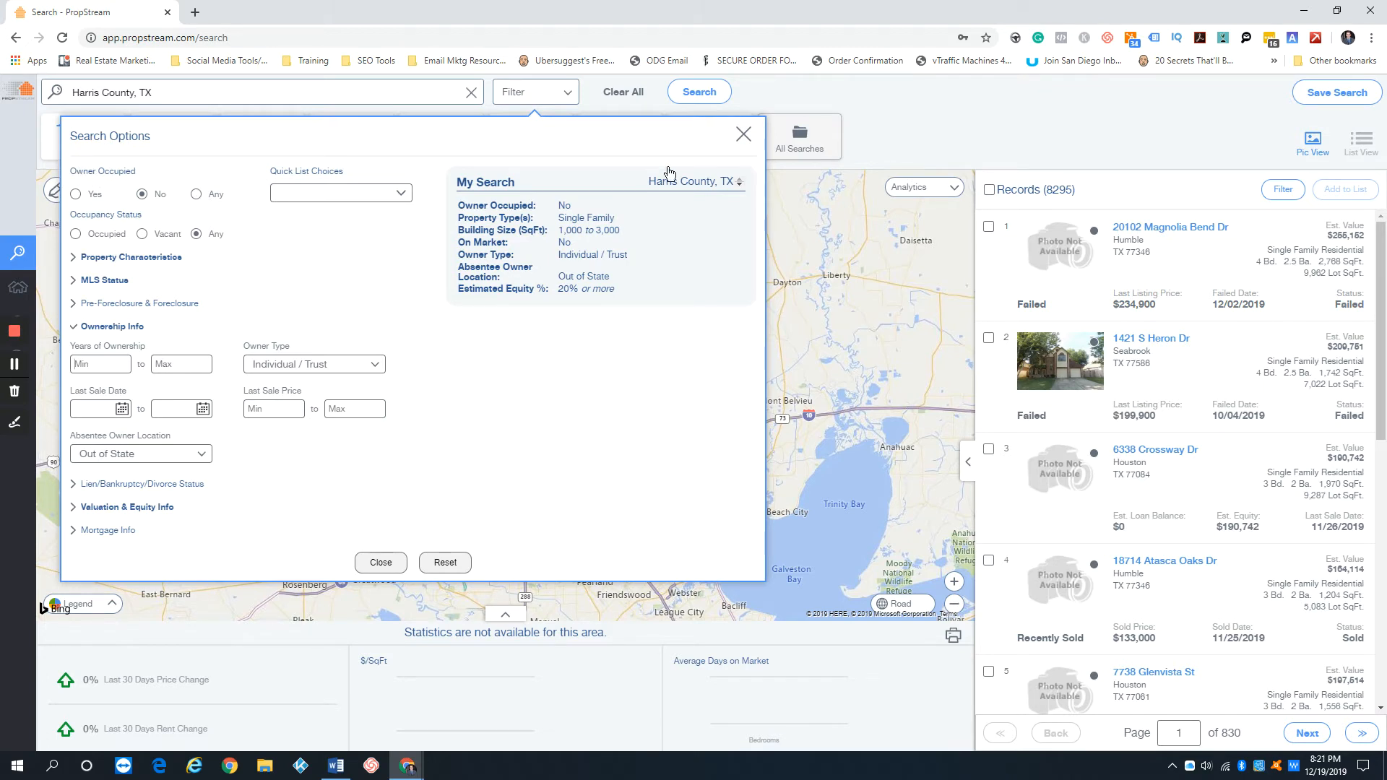
Set Owner Occupied to Any and the occupancy status to Vacant, and remove the Out of State absentee owner limit.
{"action": "left_click", "coordinate": [196, 194]}
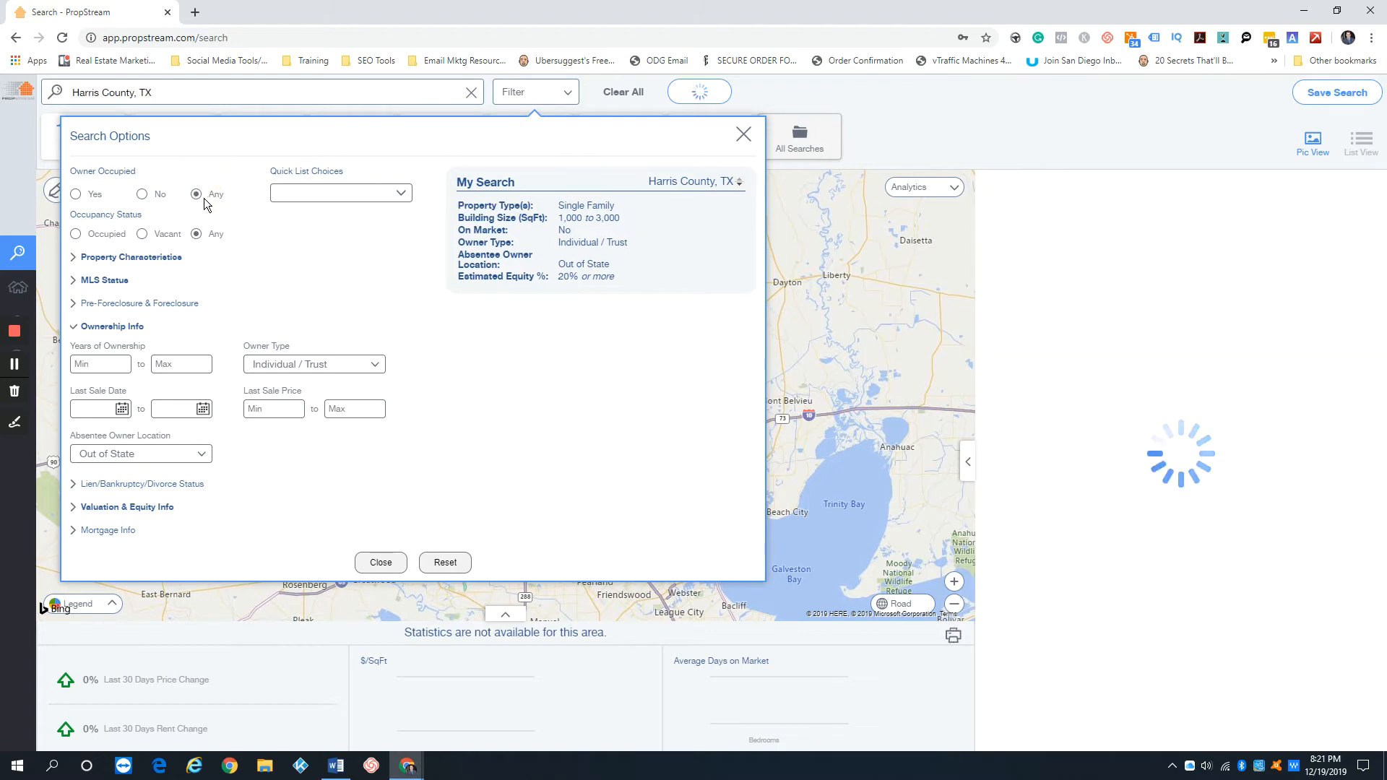
{"action": "left_click", "coordinate": [142, 234]}
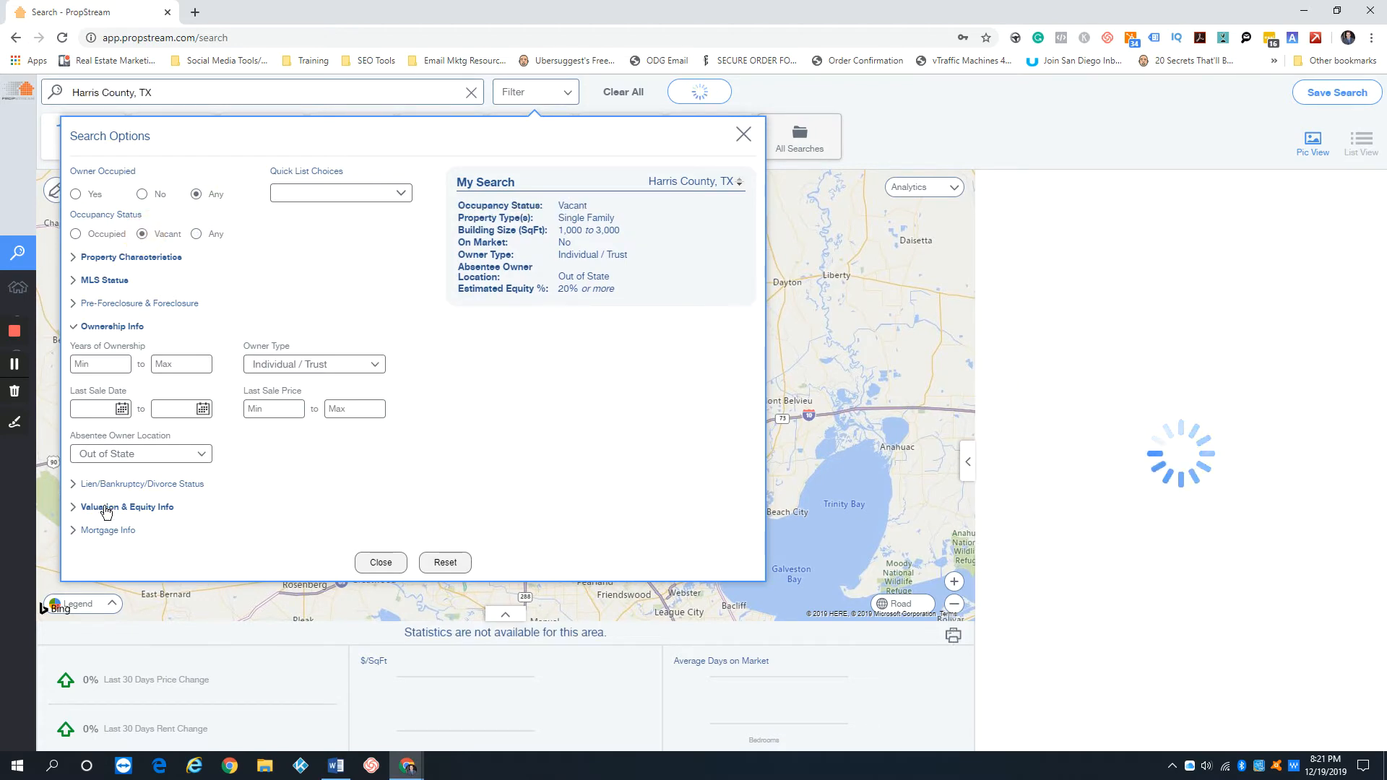
{"action": "left_click", "coordinate": [115, 454]}
{"action": "left_click", "coordinate": [136, 482]}
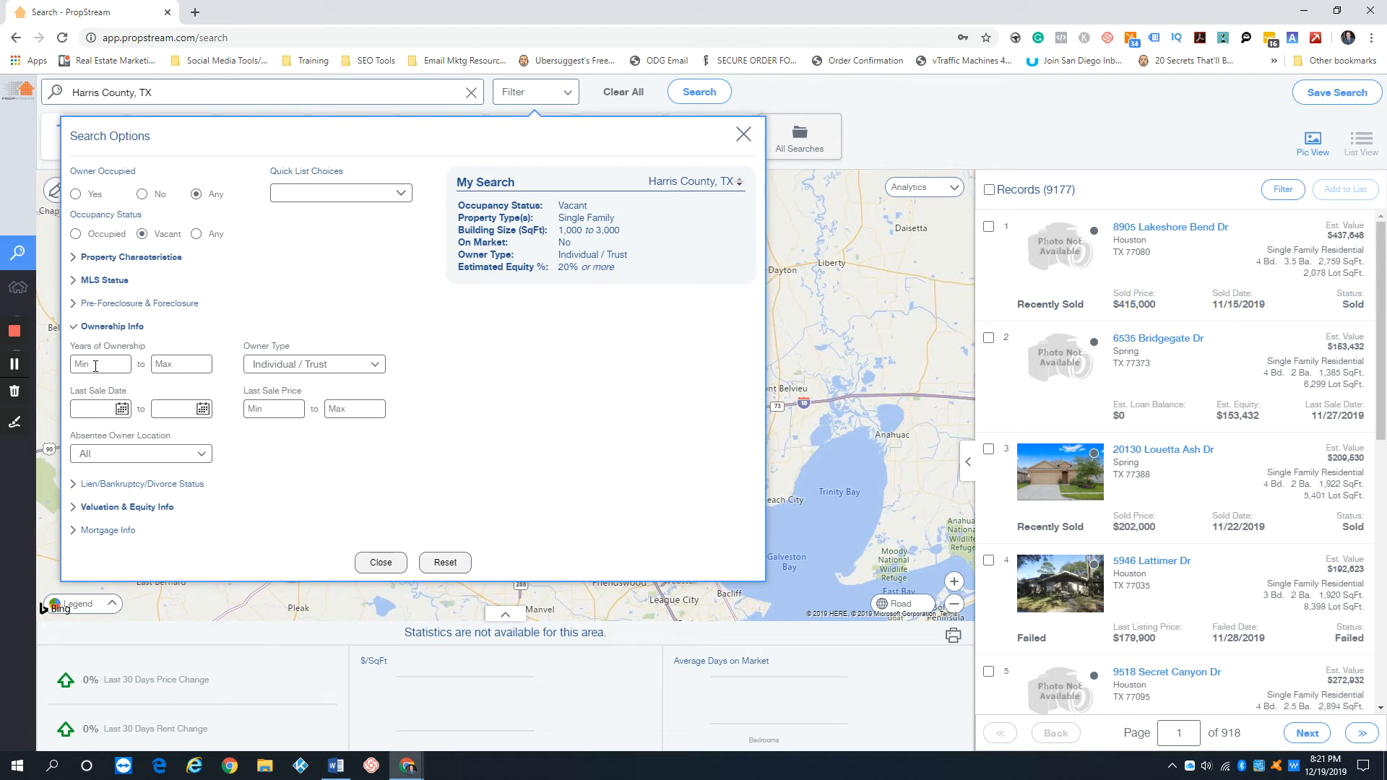
Try the Out of County and Out of State absentee owner locations one at a time on the vacant properties, removing each again.
{"action": "left_click", "coordinate": [115, 326]}
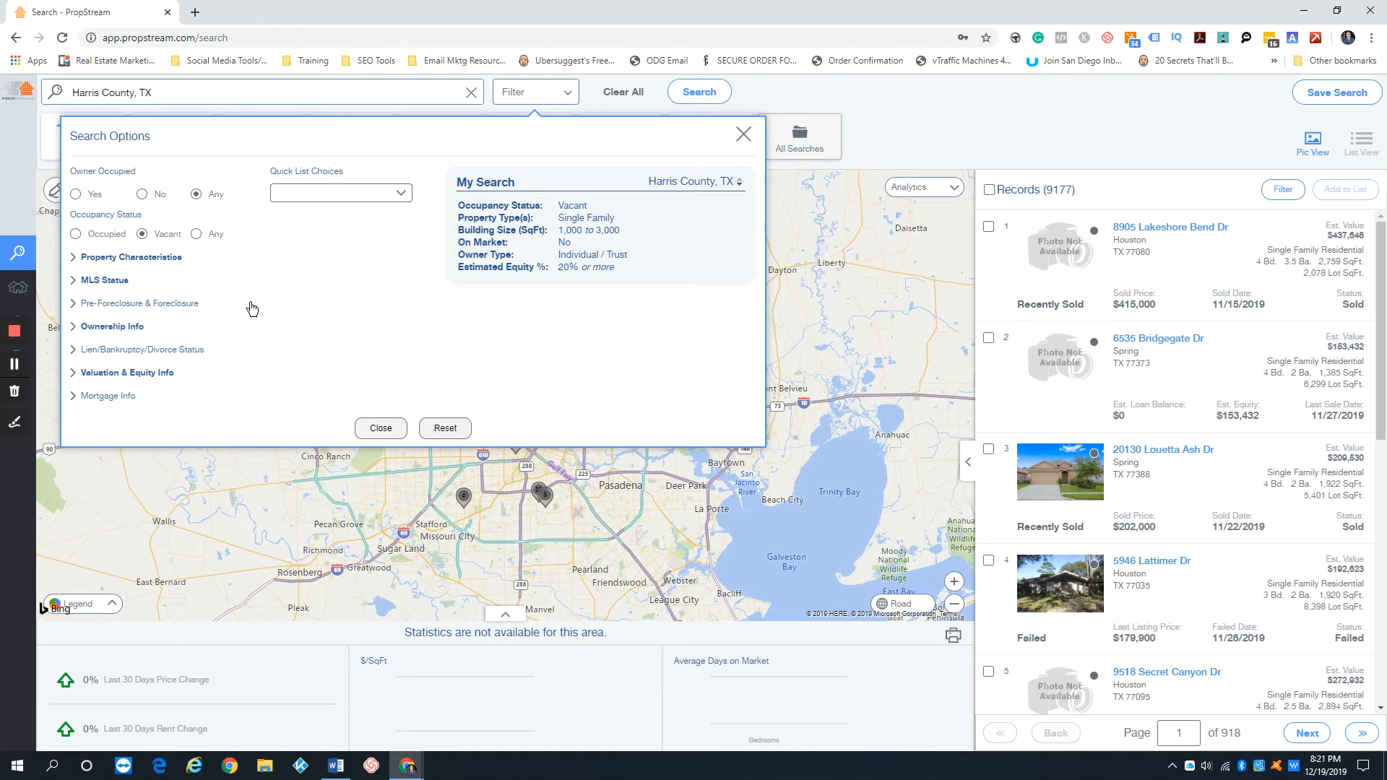
{"action": "left_click", "coordinate": [106, 329]}
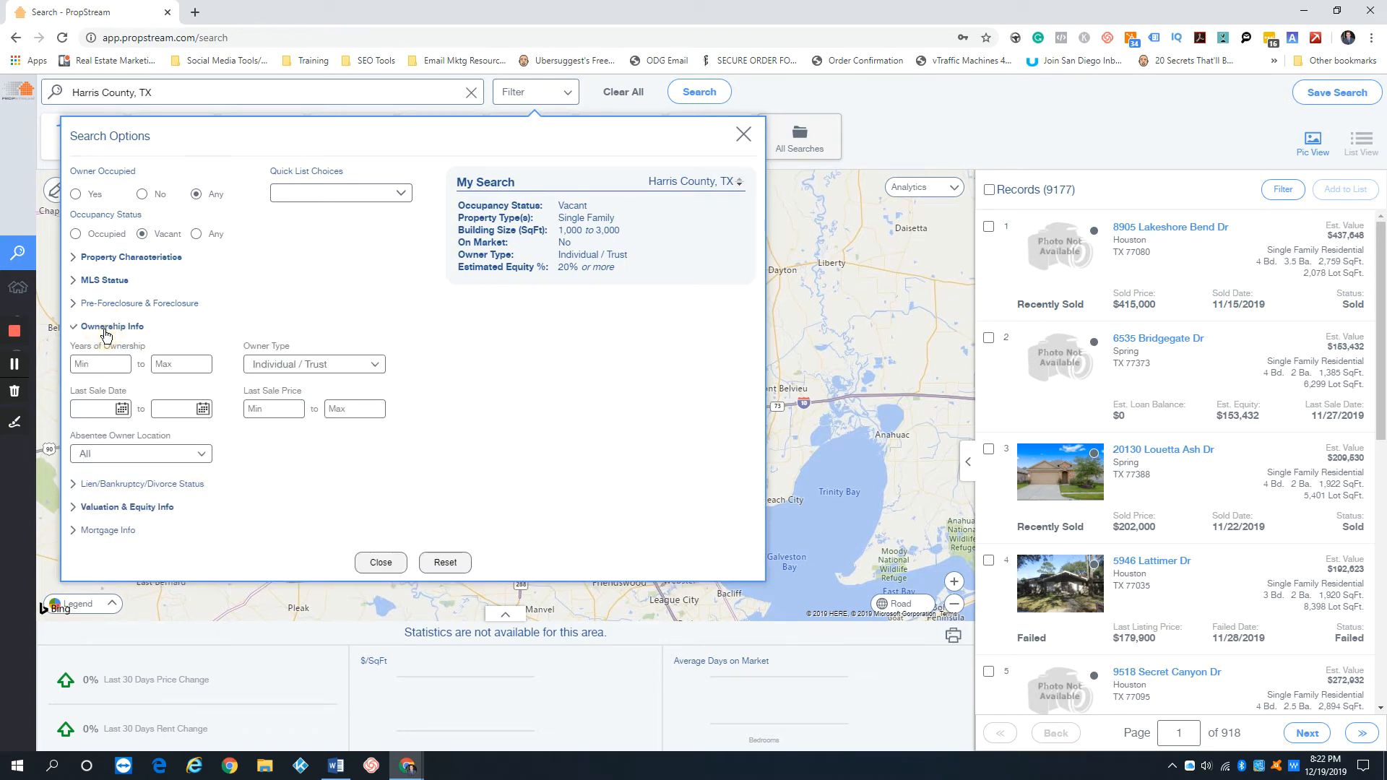
{"action": "left_click", "coordinate": [131, 453]}
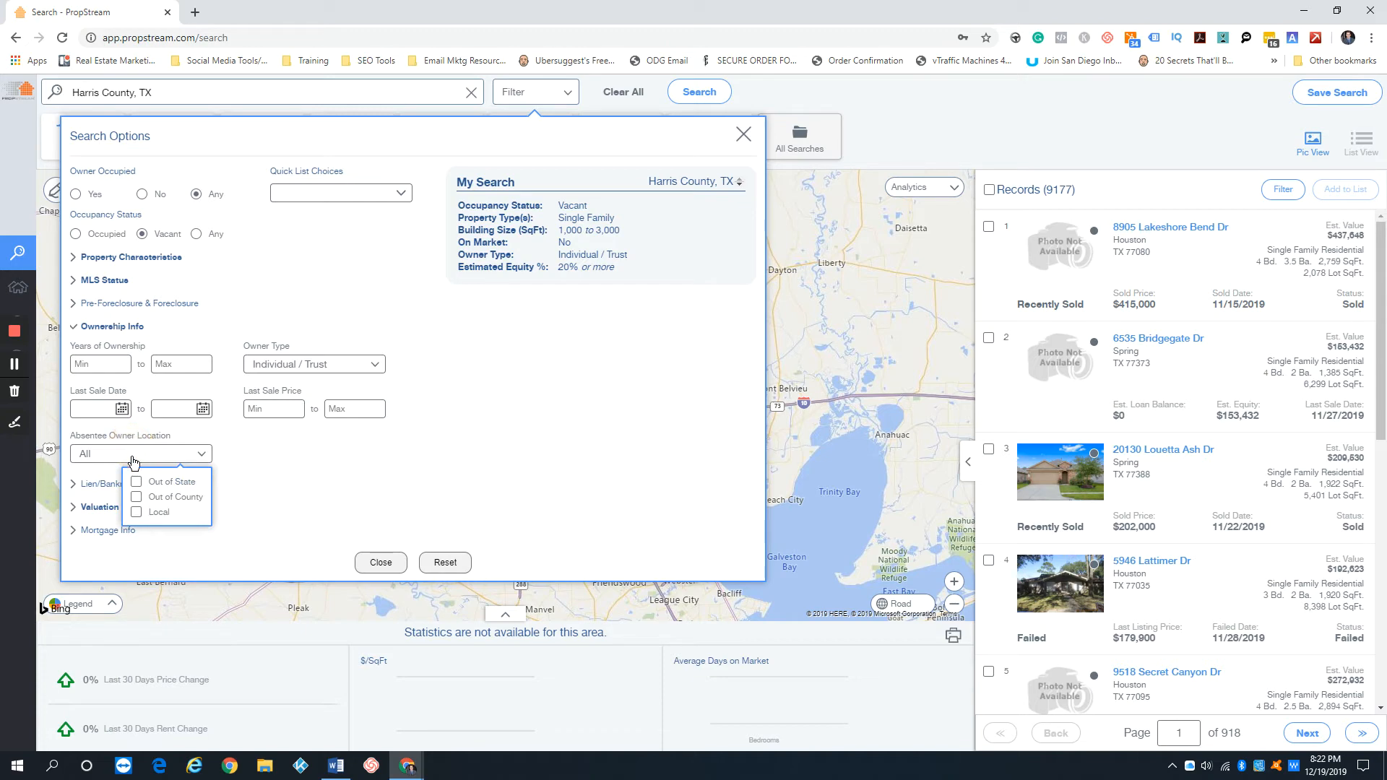
{"action": "left_click", "coordinate": [136, 499]}
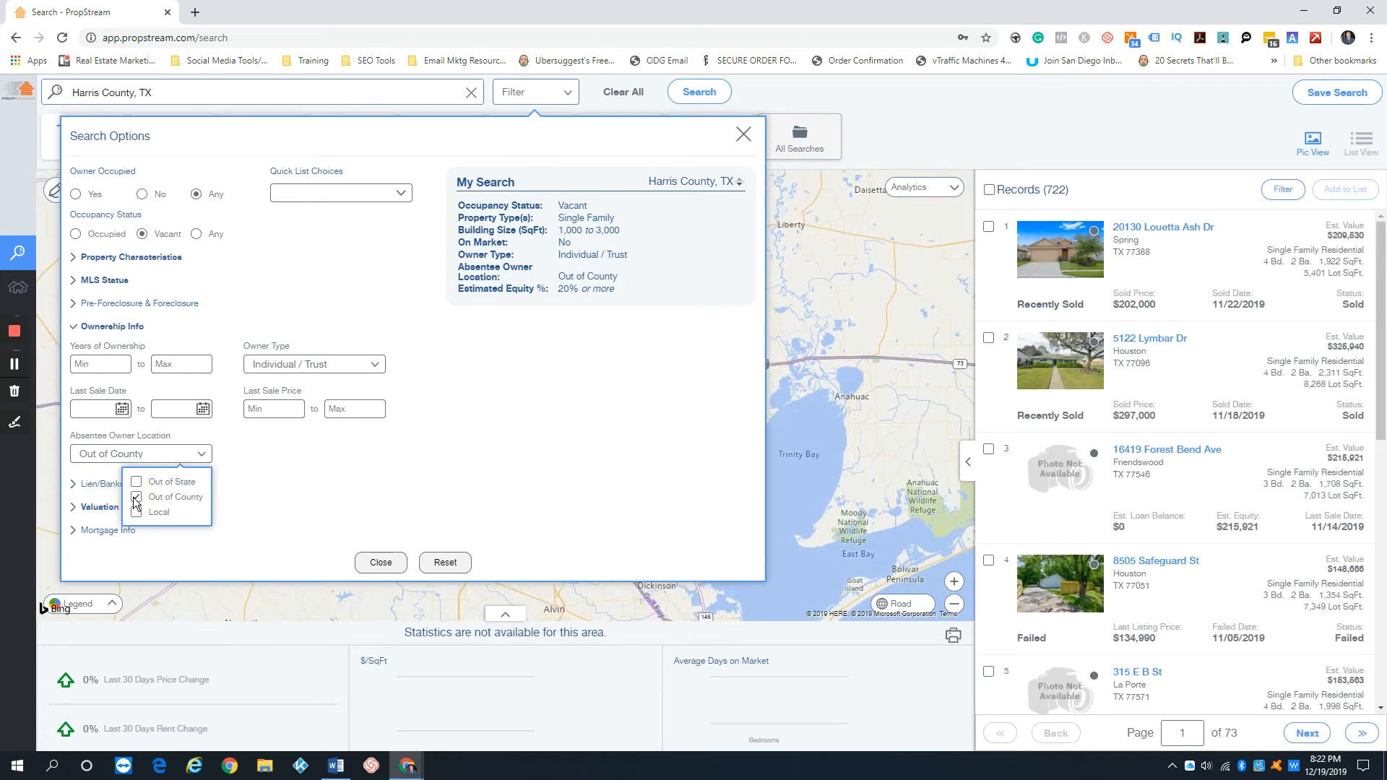
{"action": "left_click", "coordinate": [135, 498]}
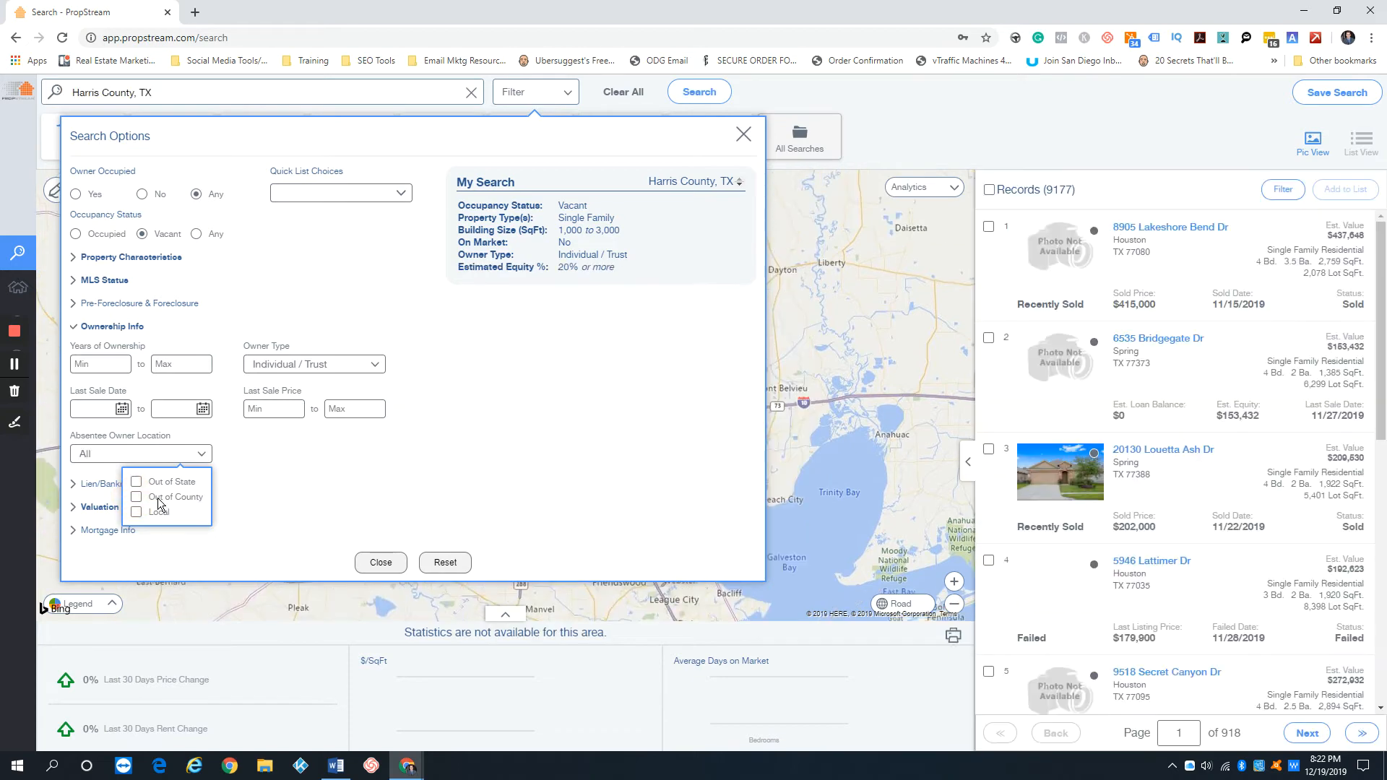
{"action": "left_click", "coordinate": [135, 483]}
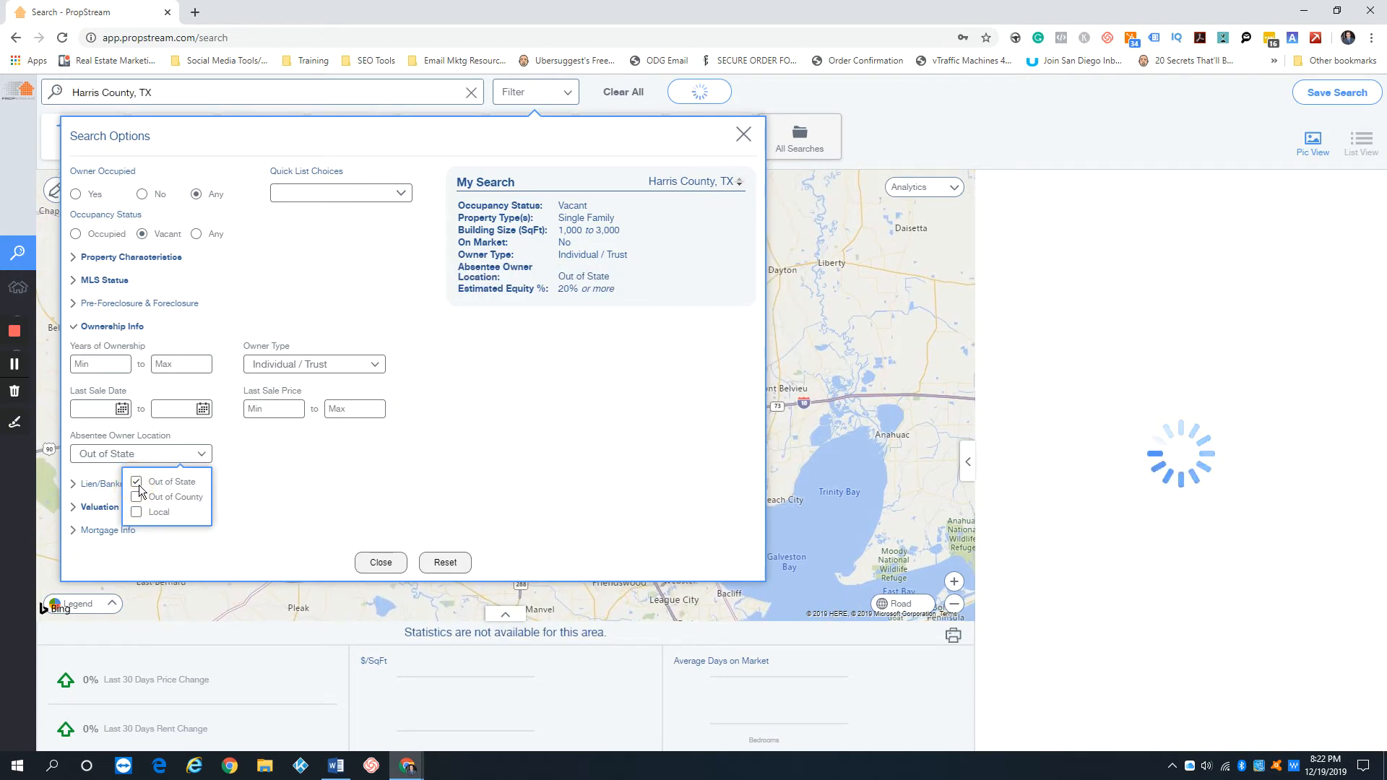
{"action": "left_click", "coordinate": [136, 483]}
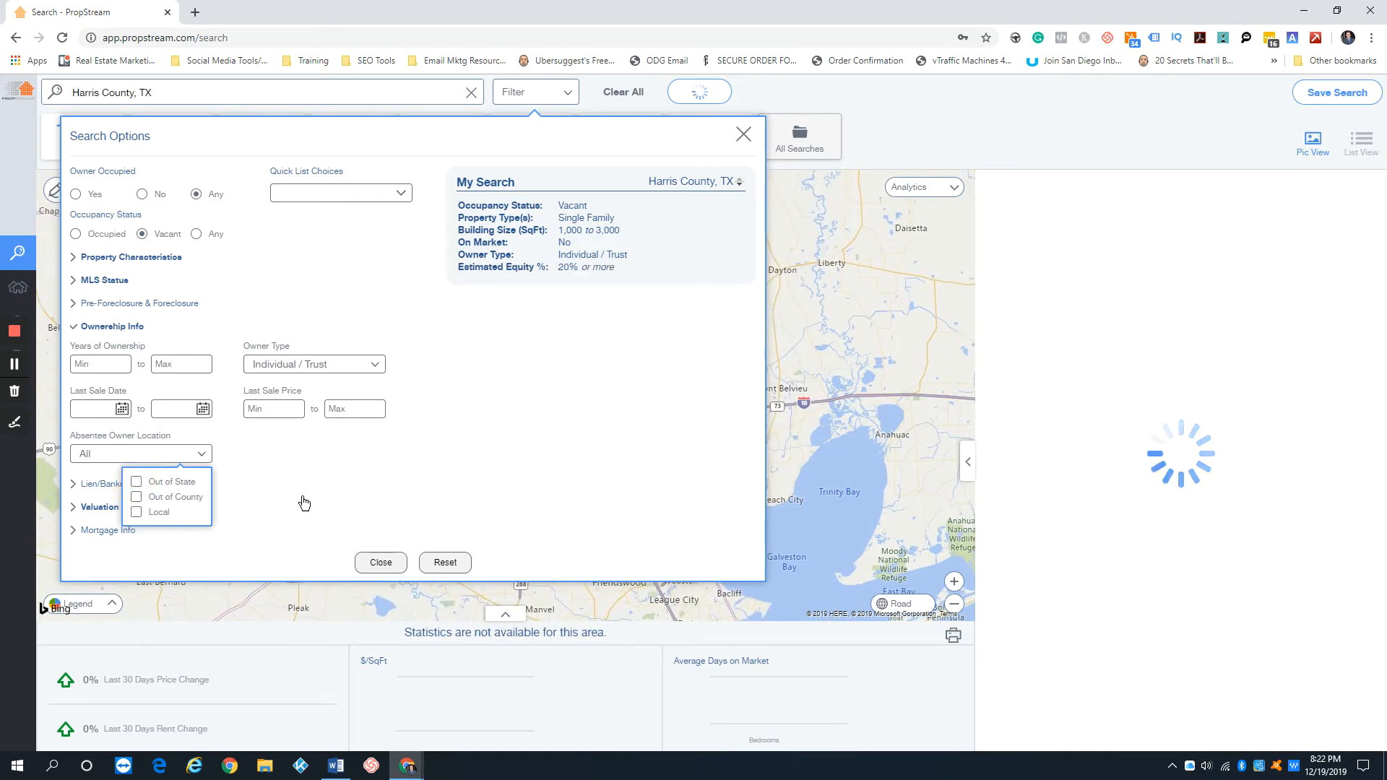
{"action": "left_click", "coordinate": [110, 327]}
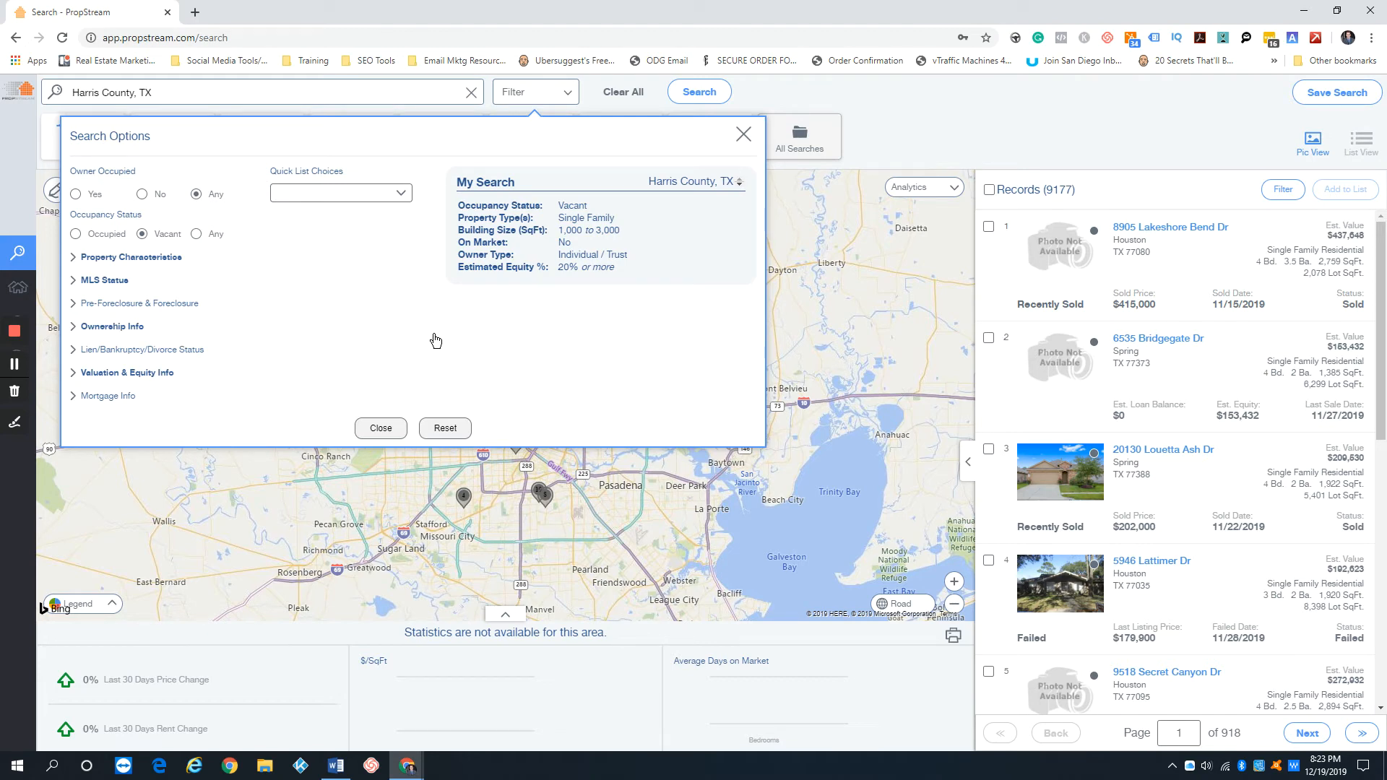
Try a maximum year built of 1999 on the vacant properties, and clear that limit again.
{"action": "left_click", "coordinate": [159, 258]}
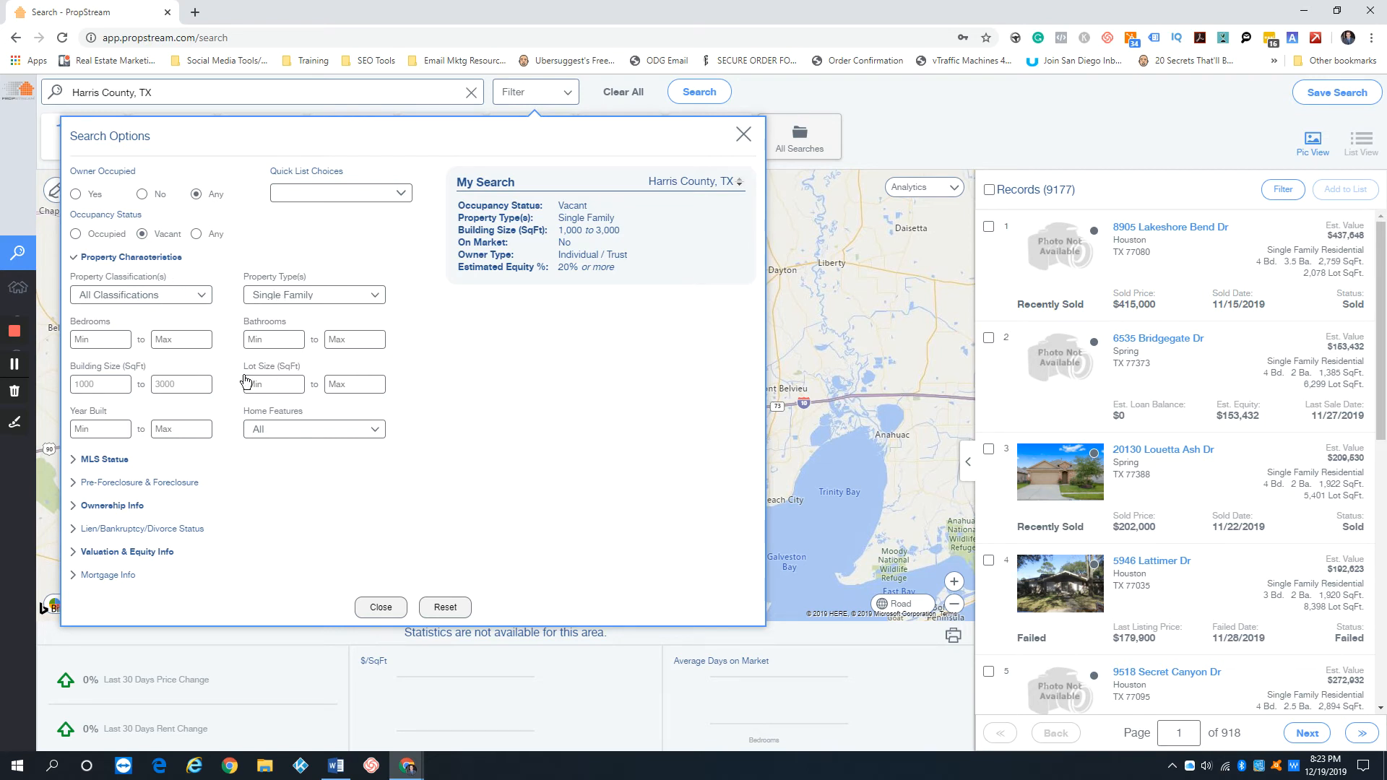
{"action": "left_click", "coordinate": [182, 431]}
{"action": "type", "text": "1999"}
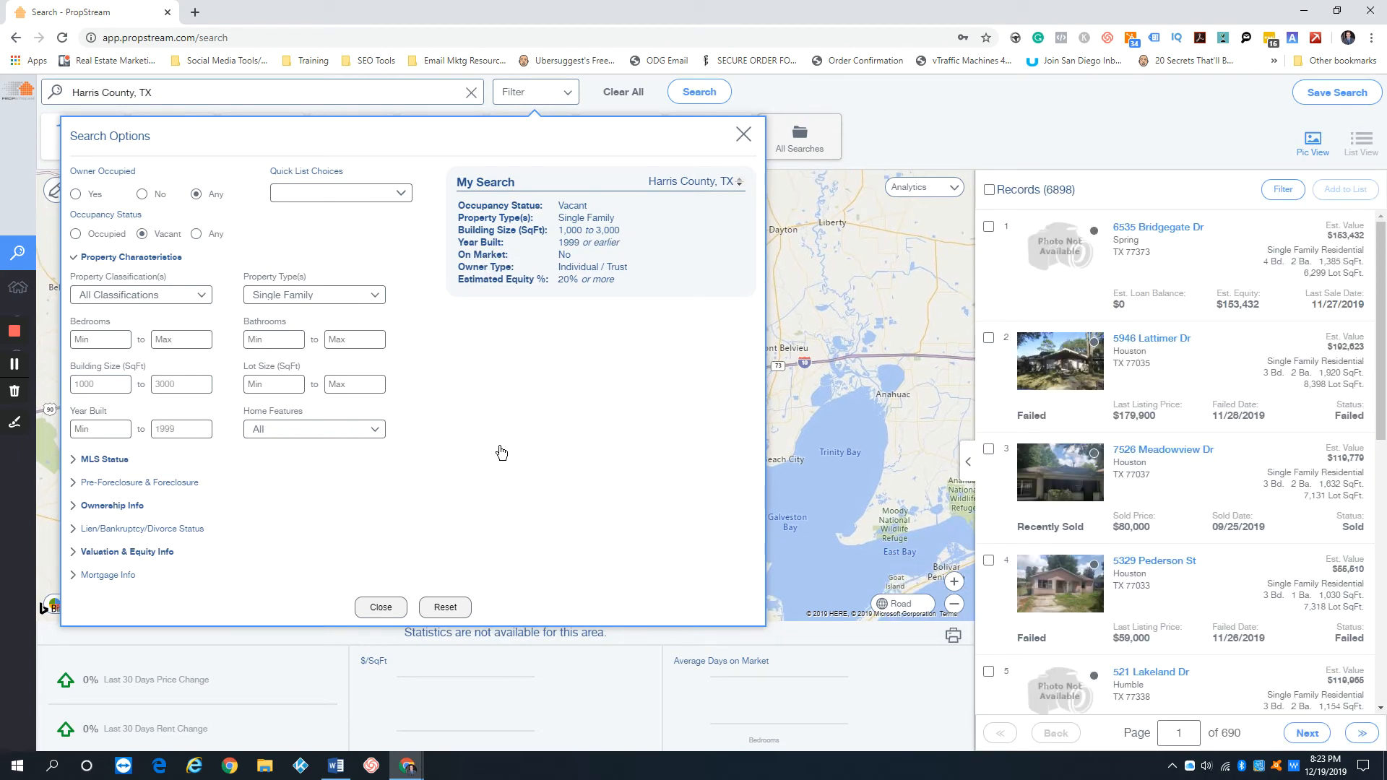
{"action": "key", "text": "BackSpace"}
{"action": "key", "text": "BackSpace"}
{"action": "key", "text": "BackSpace"}
{"action": "key", "text": "BackSpace"}
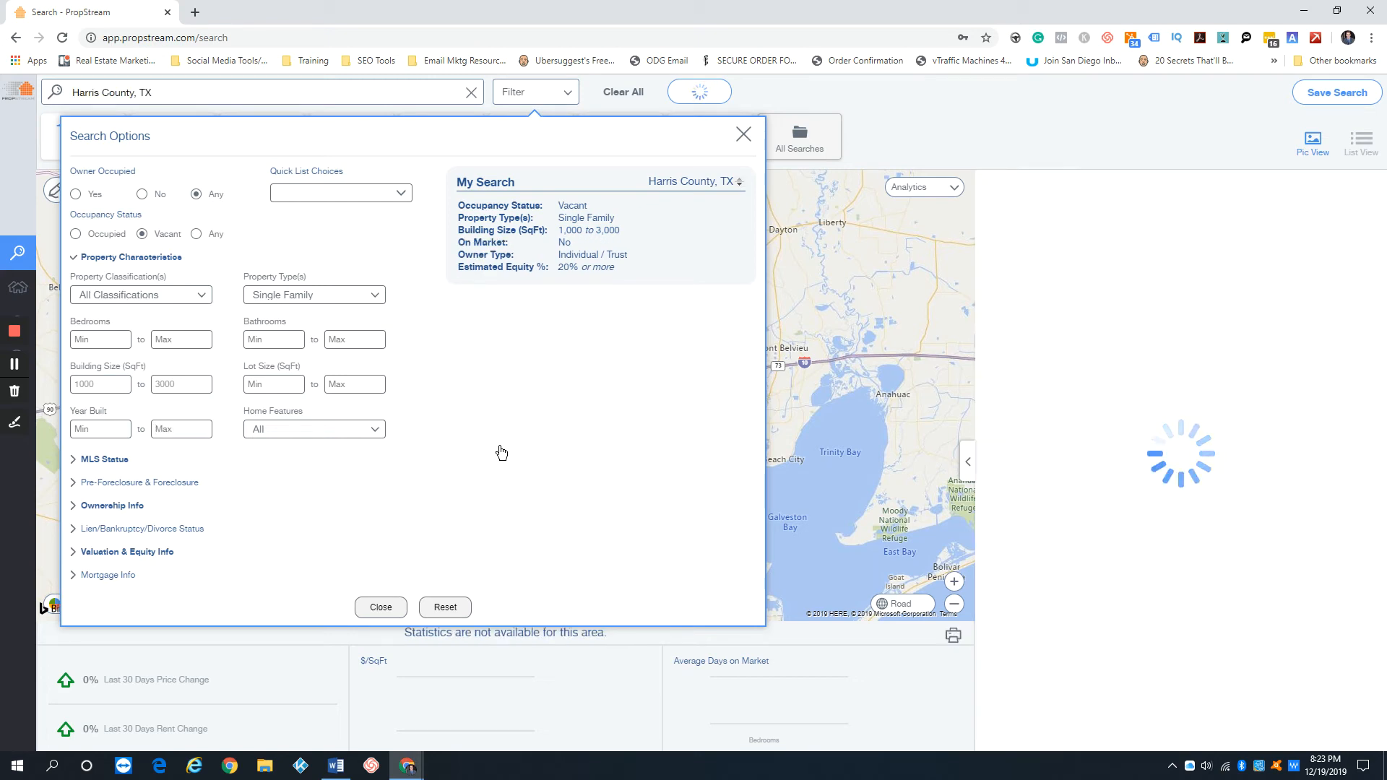
{"action": "mouse_move", "coordinate": [94, 224]}
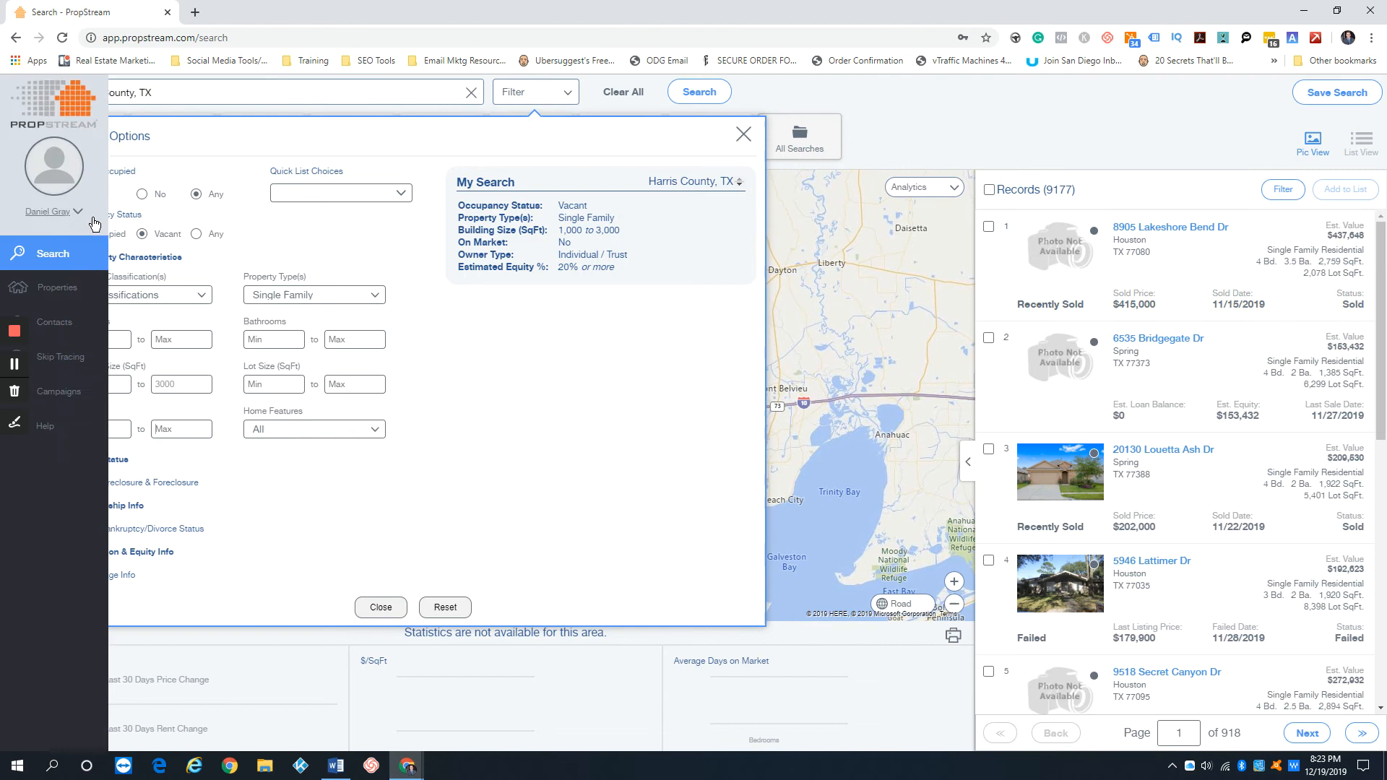
{"action": "left_click", "coordinate": [163, 258]}
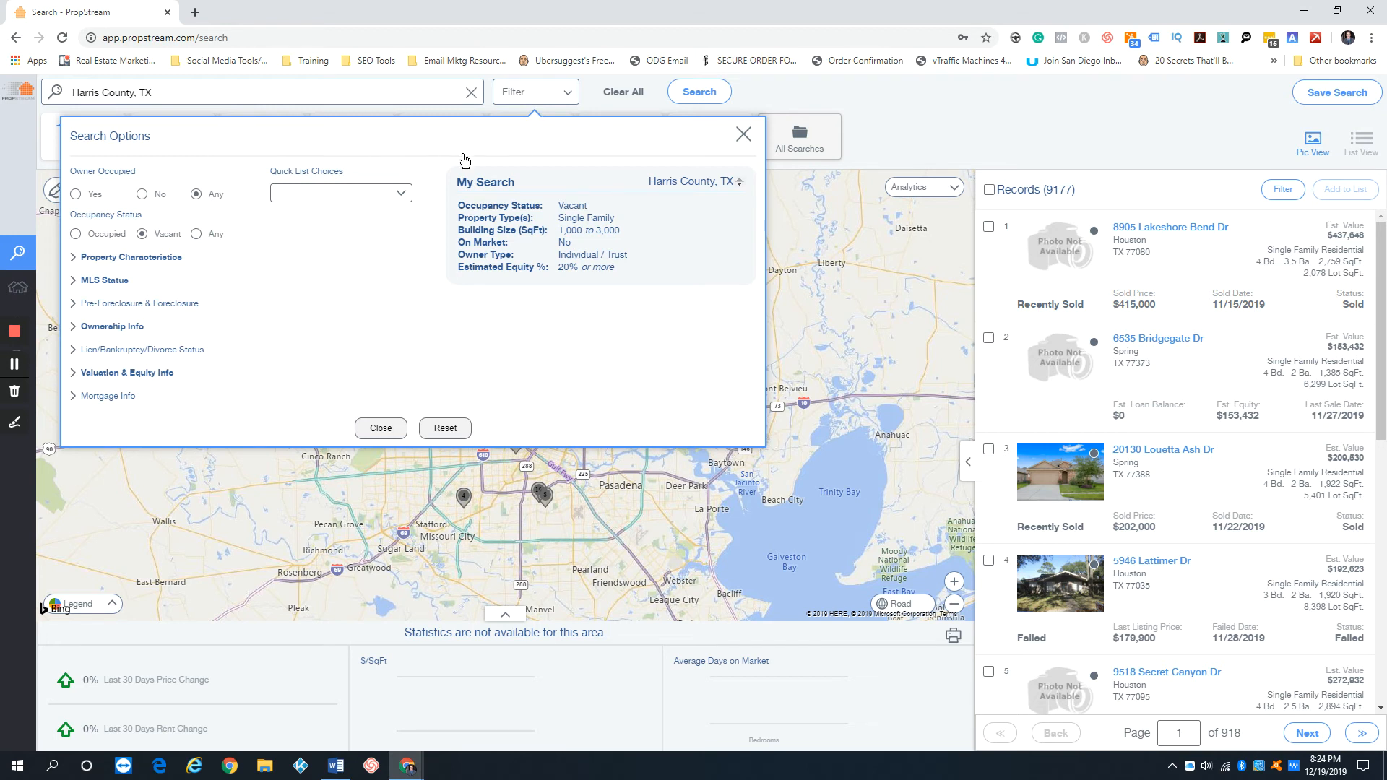
Limit the search to owner-occupied properties with Occupied status and a maximum year built of 1999.
{"action": "left_click", "coordinate": [75, 193]}
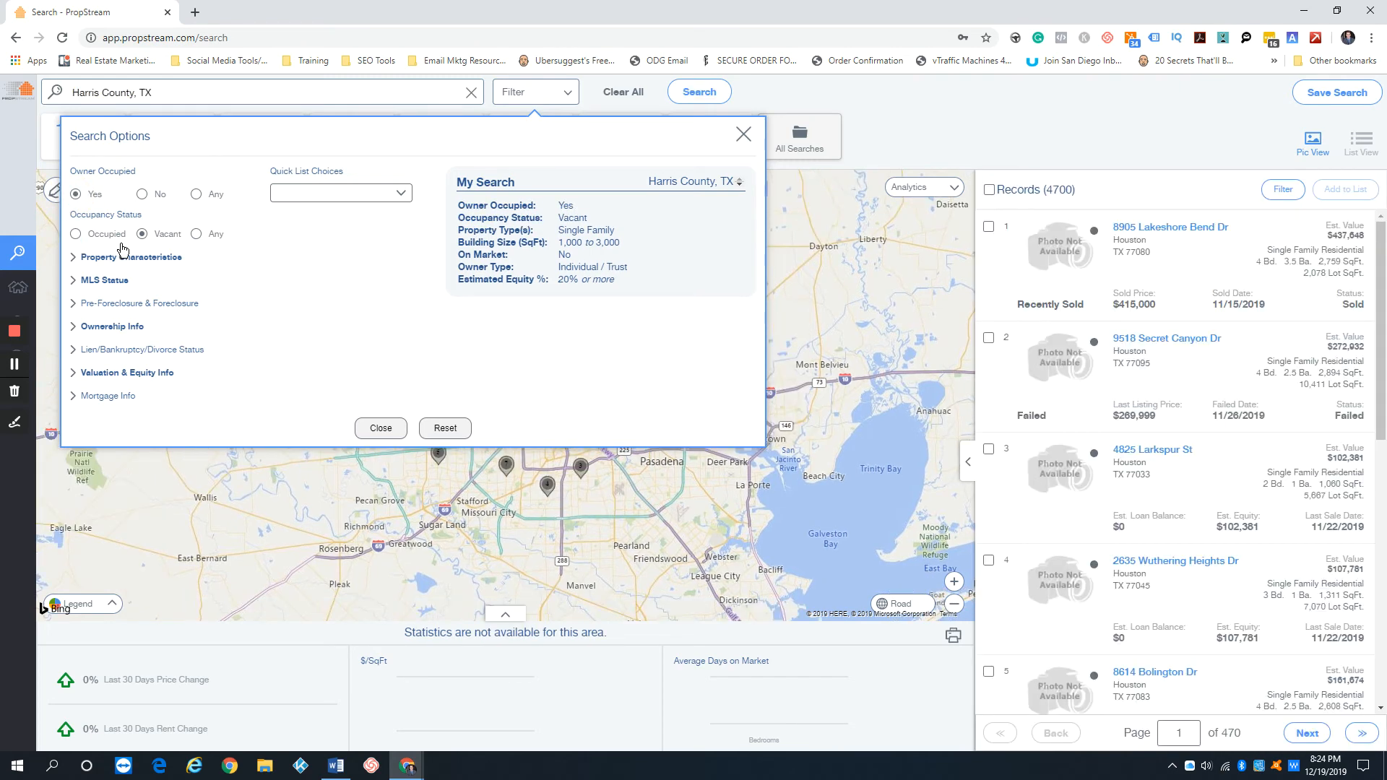
{"action": "left_click", "coordinate": [76, 233]}
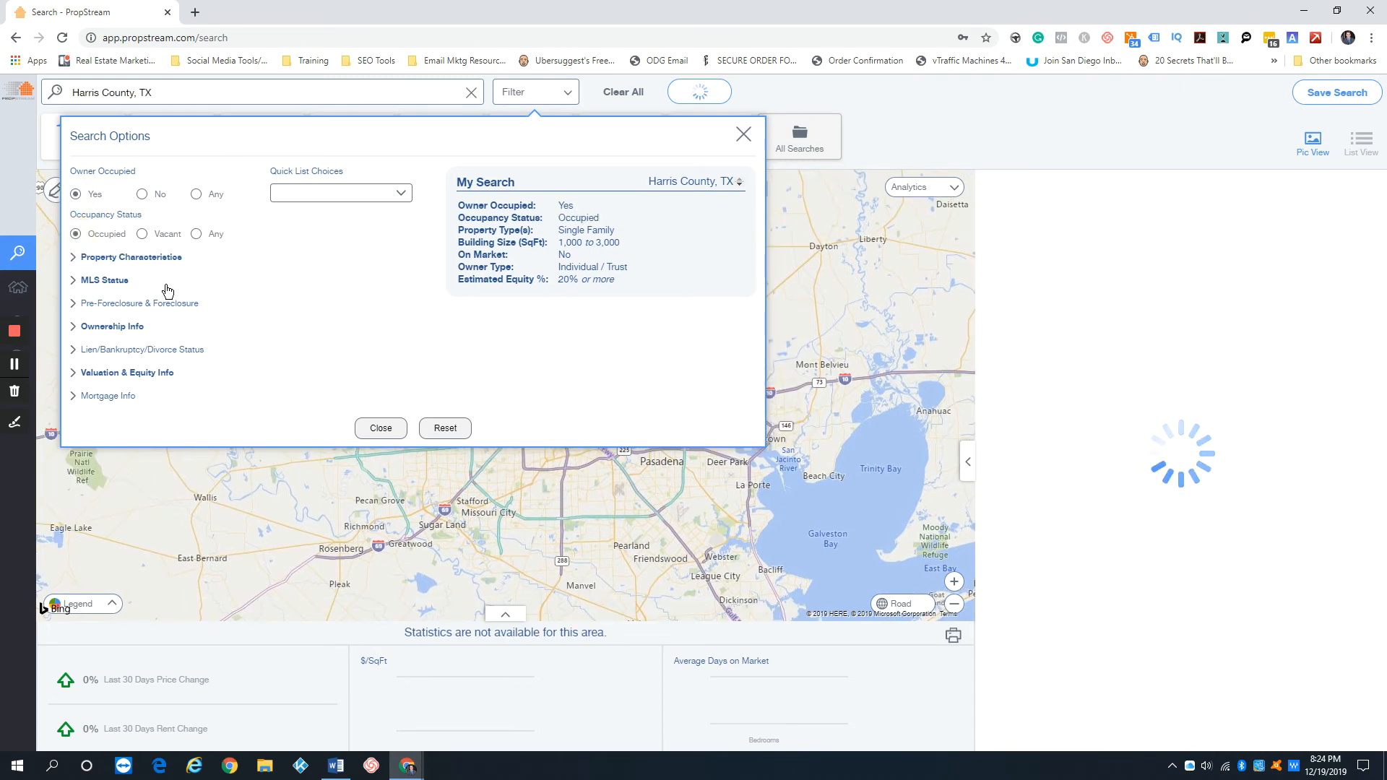
{"action": "left_click", "coordinate": [139, 258]}
{"action": "left_click", "coordinate": [336, 291]}
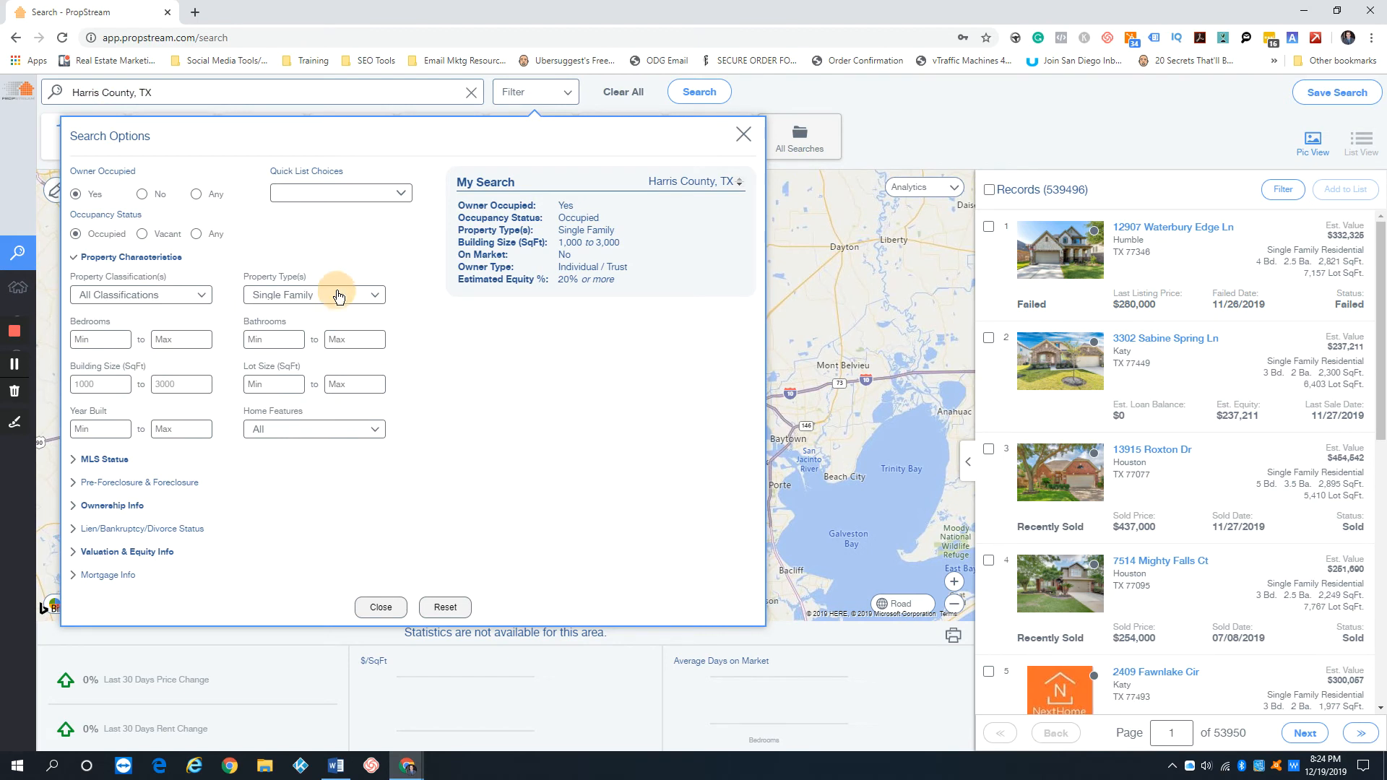
{"action": "left_click", "coordinate": [335, 291]}
{"action": "type", "text": "1999"}
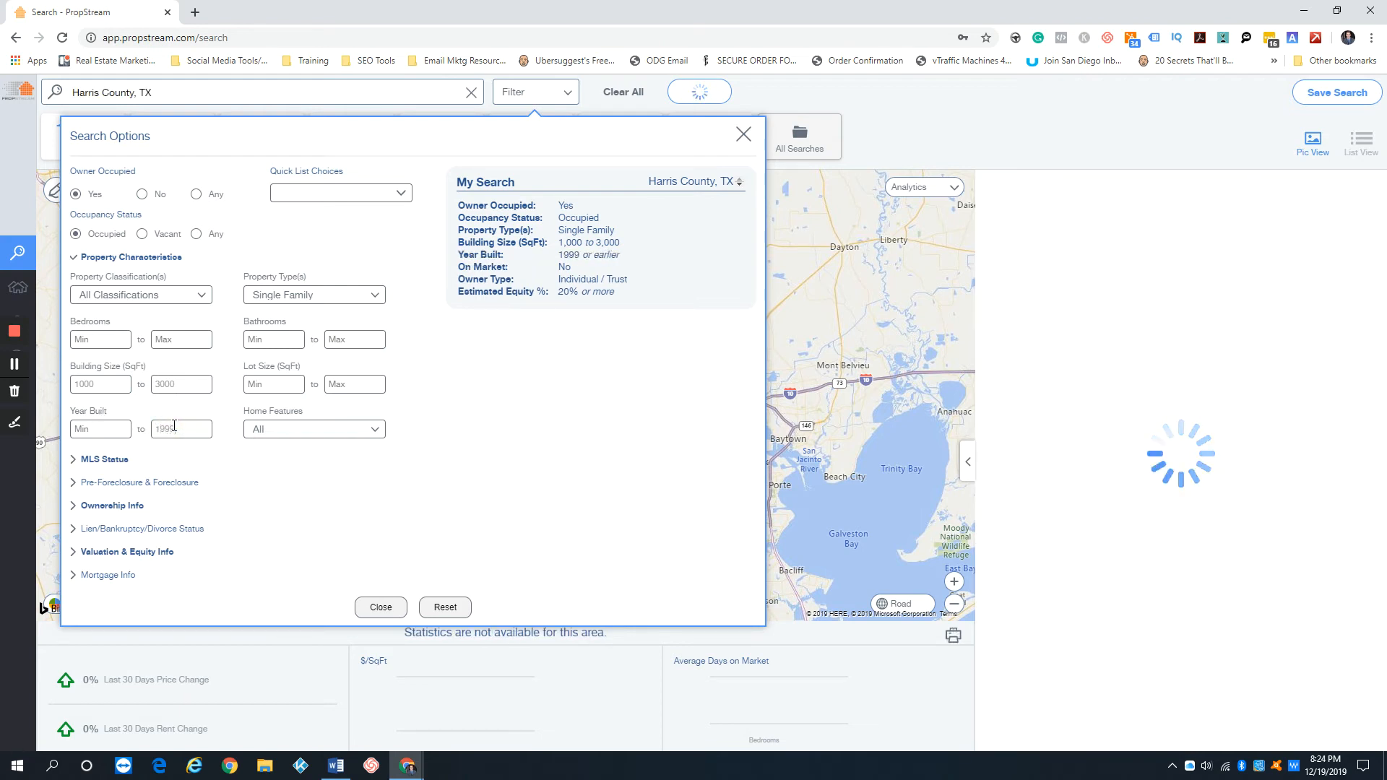
{"action": "left_click", "coordinate": [137, 257]}
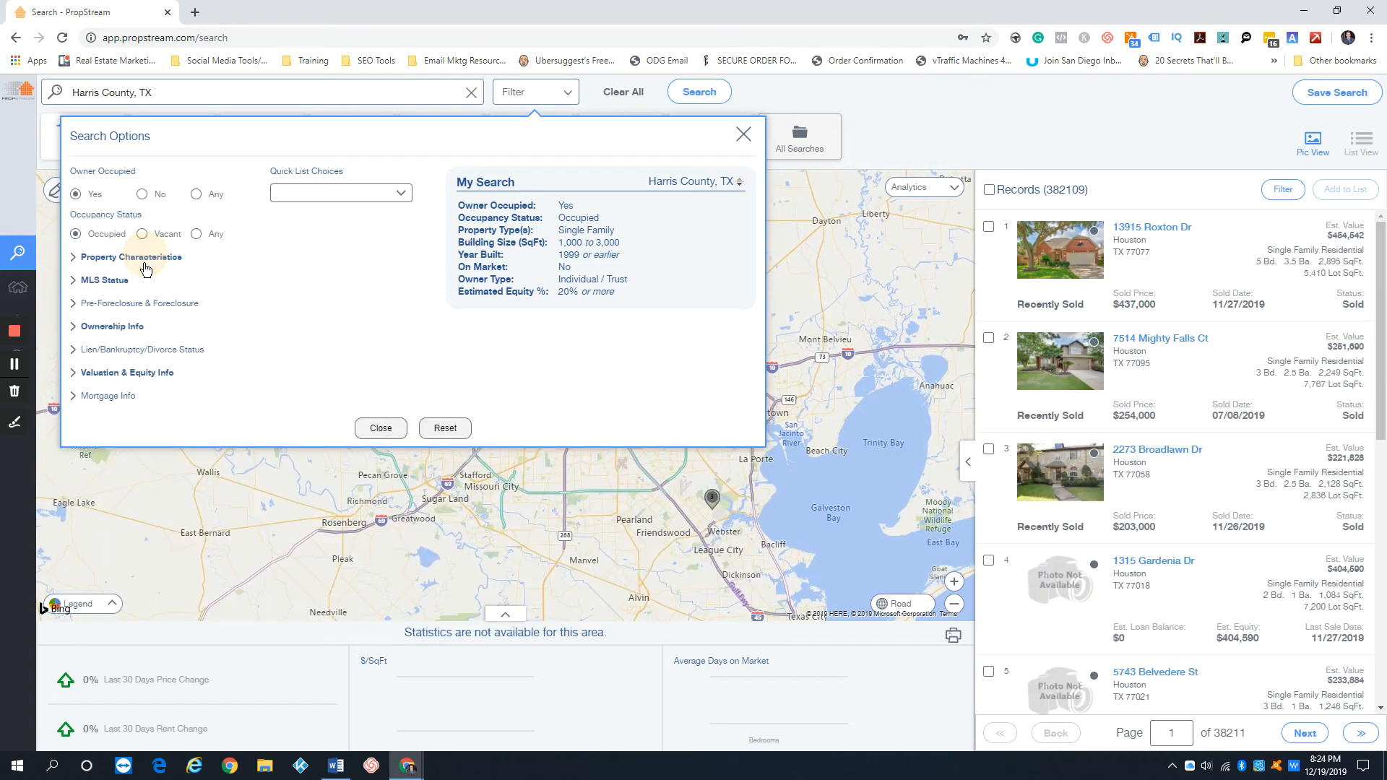
Check the current MLS status, ownership, and valuation and equity filter settings.
{"action": "left_click", "coordinate": [107, 281]}
{"action": "left_click", "coordinate": [109, 281]}
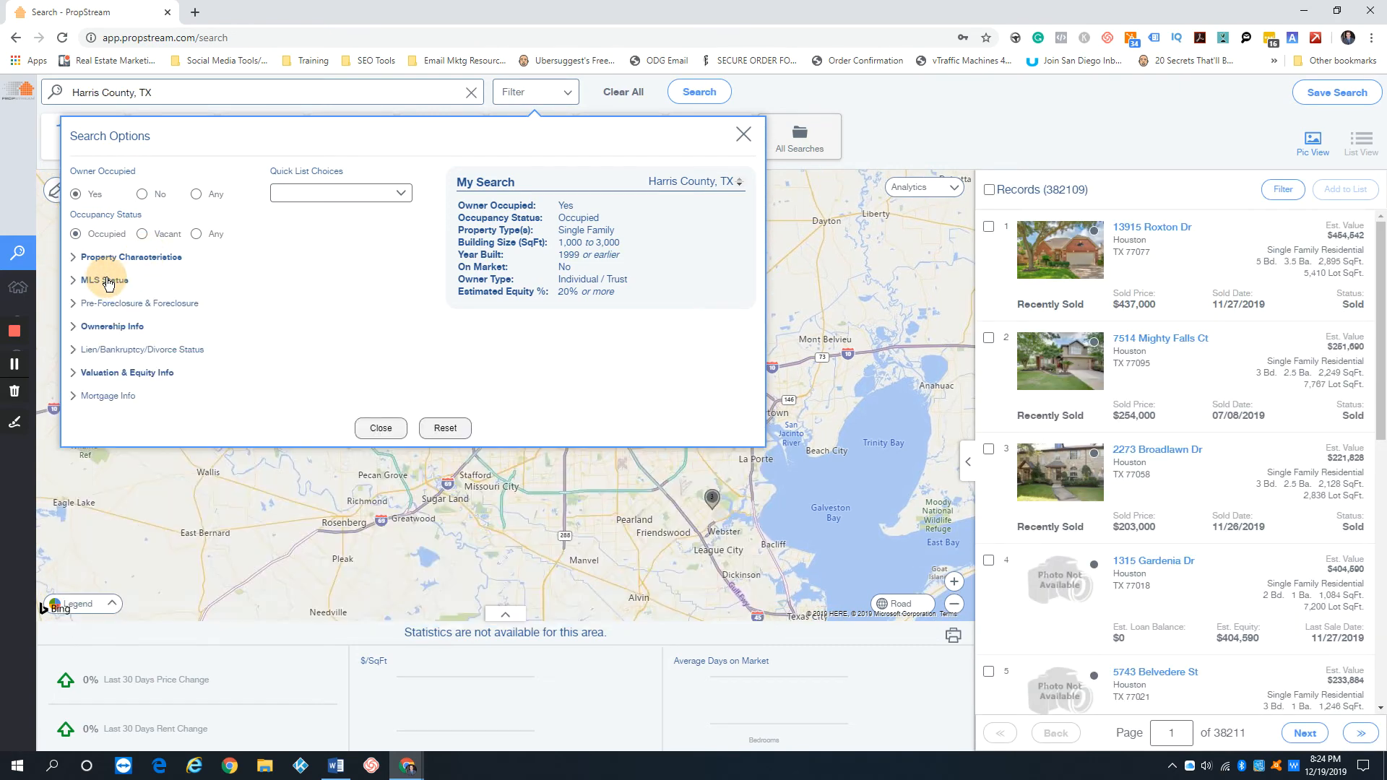
{"action": "left_click", "coordinate": [126, 329]}
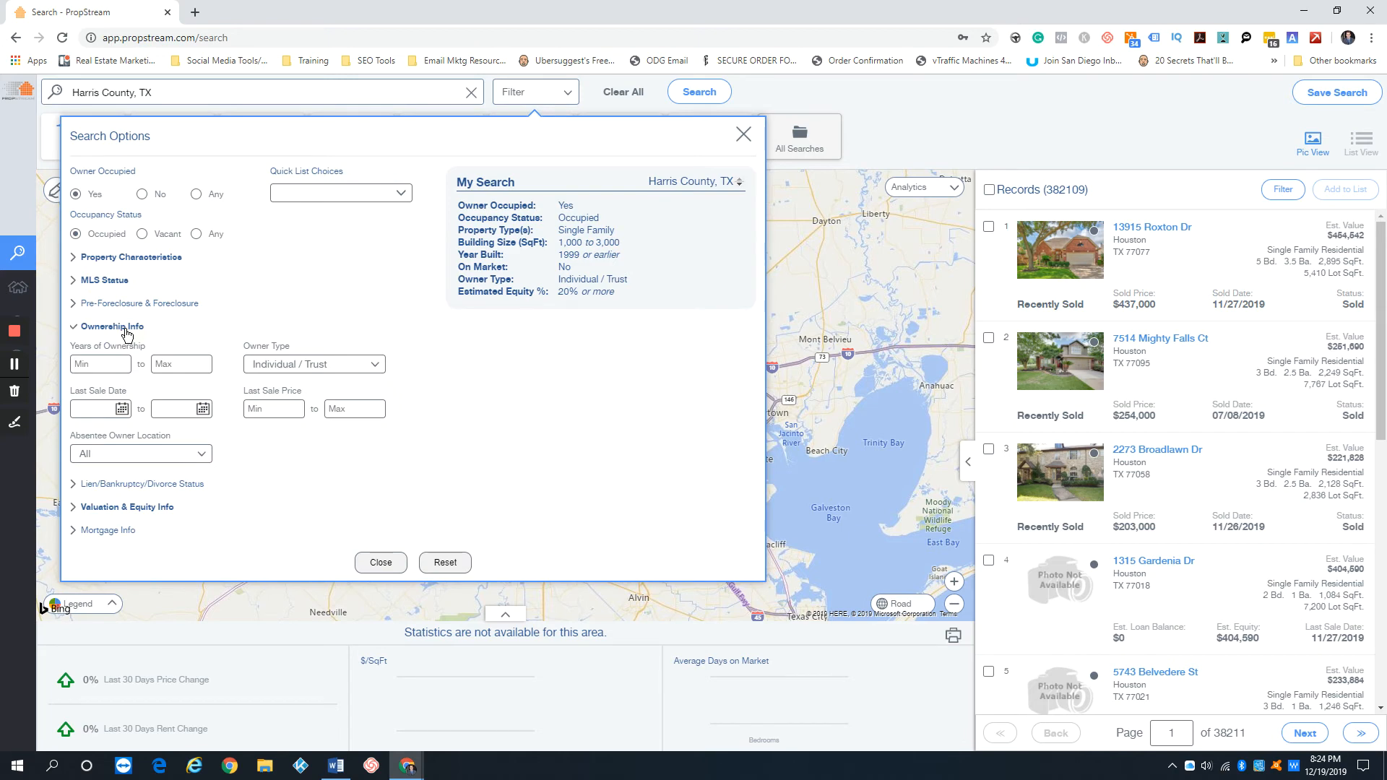
{"action": "left_click", "coordinate": [127, 329]}
{"action": "left_click", "coordinate": [132, 372]}
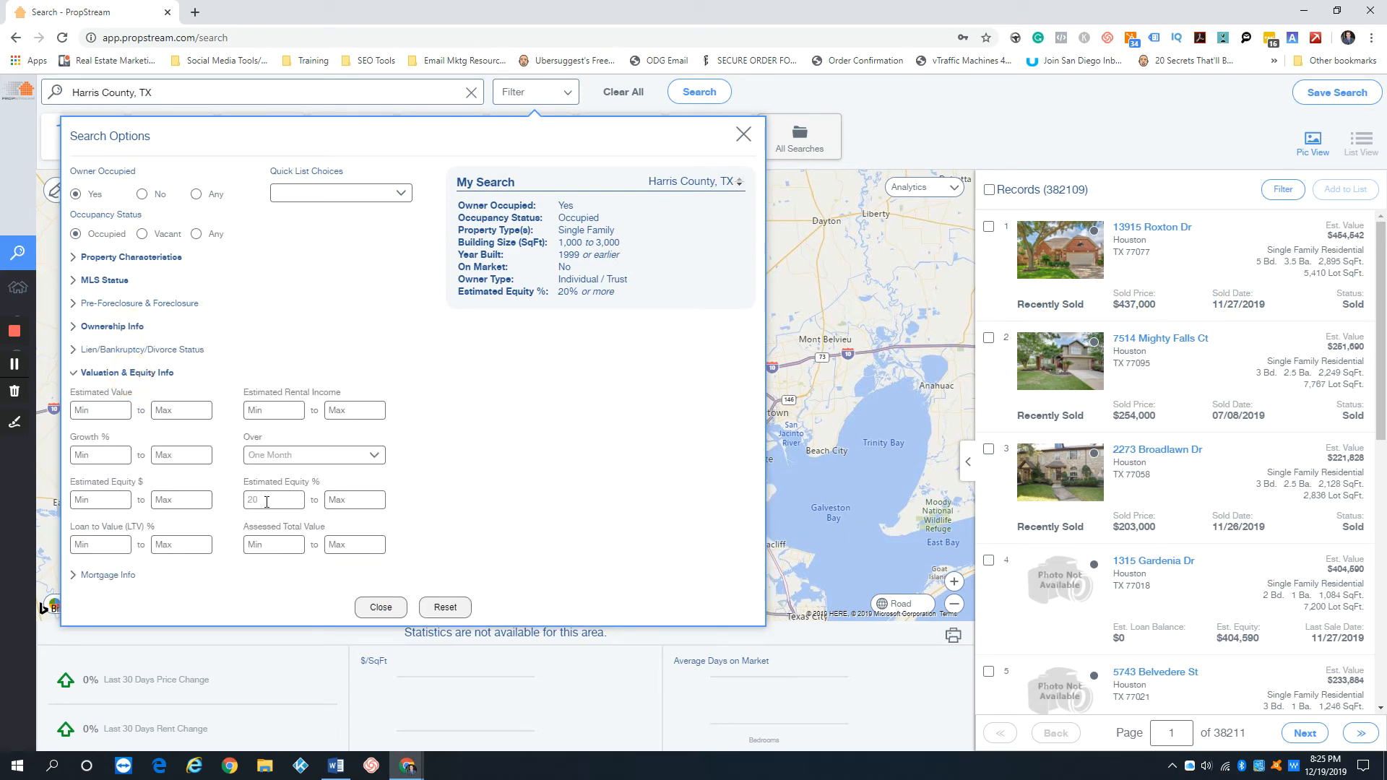
{"action": "left_click", "coordinate": [132, 374]}
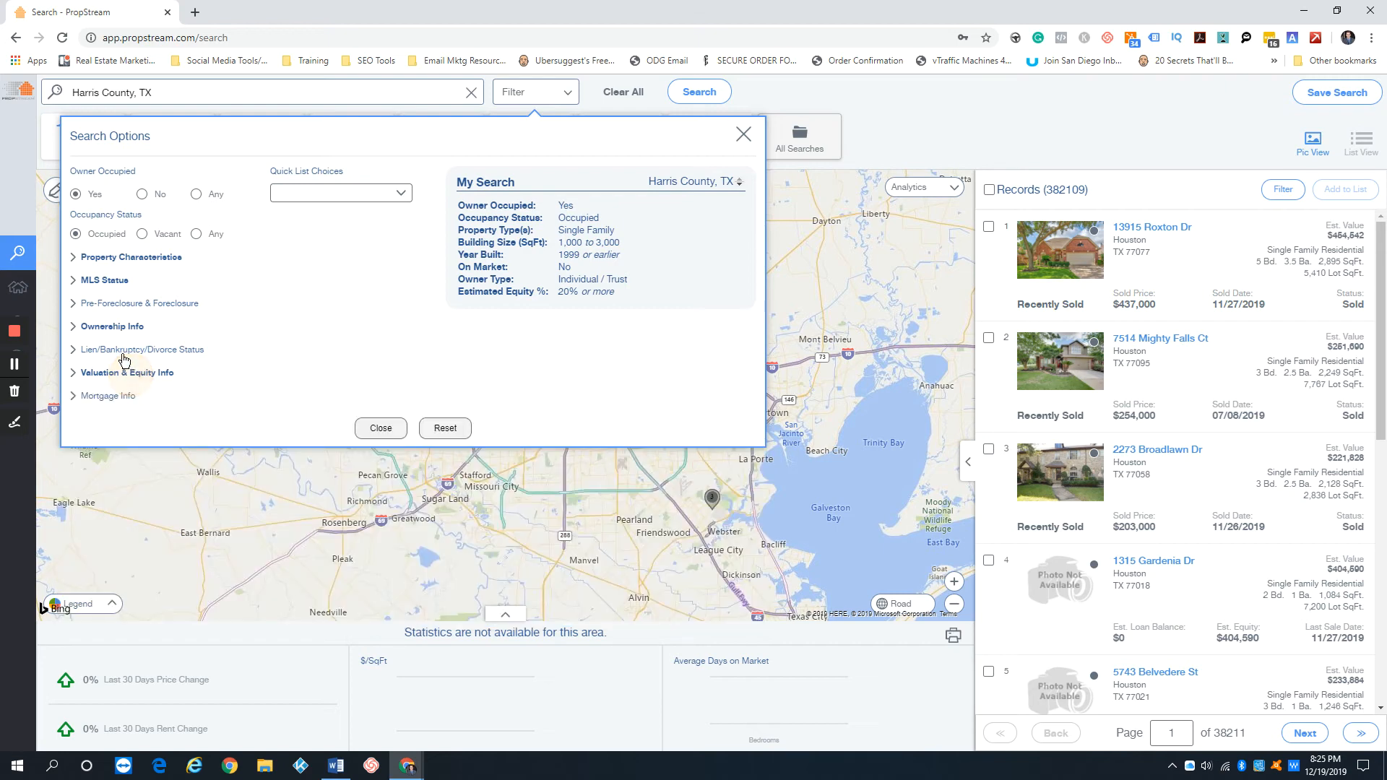
Try minimums of 20 and 30 years of ownership on the owner-occupied properties, clearing each again.
{"action": "left_click", "coordinate": [121, 327]}
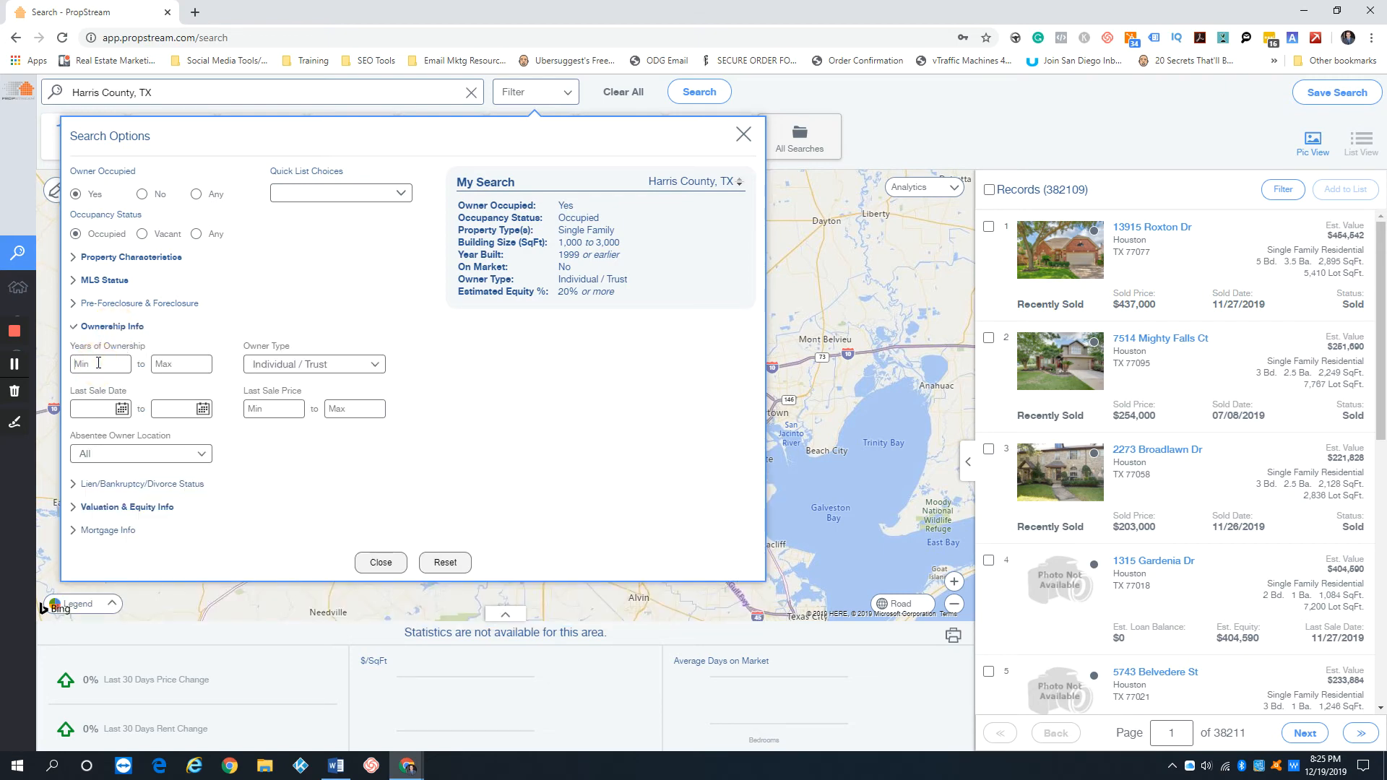
{"action": "left_click", "coordinate": [98, 363]}
{"action": "type", "text": "20"}
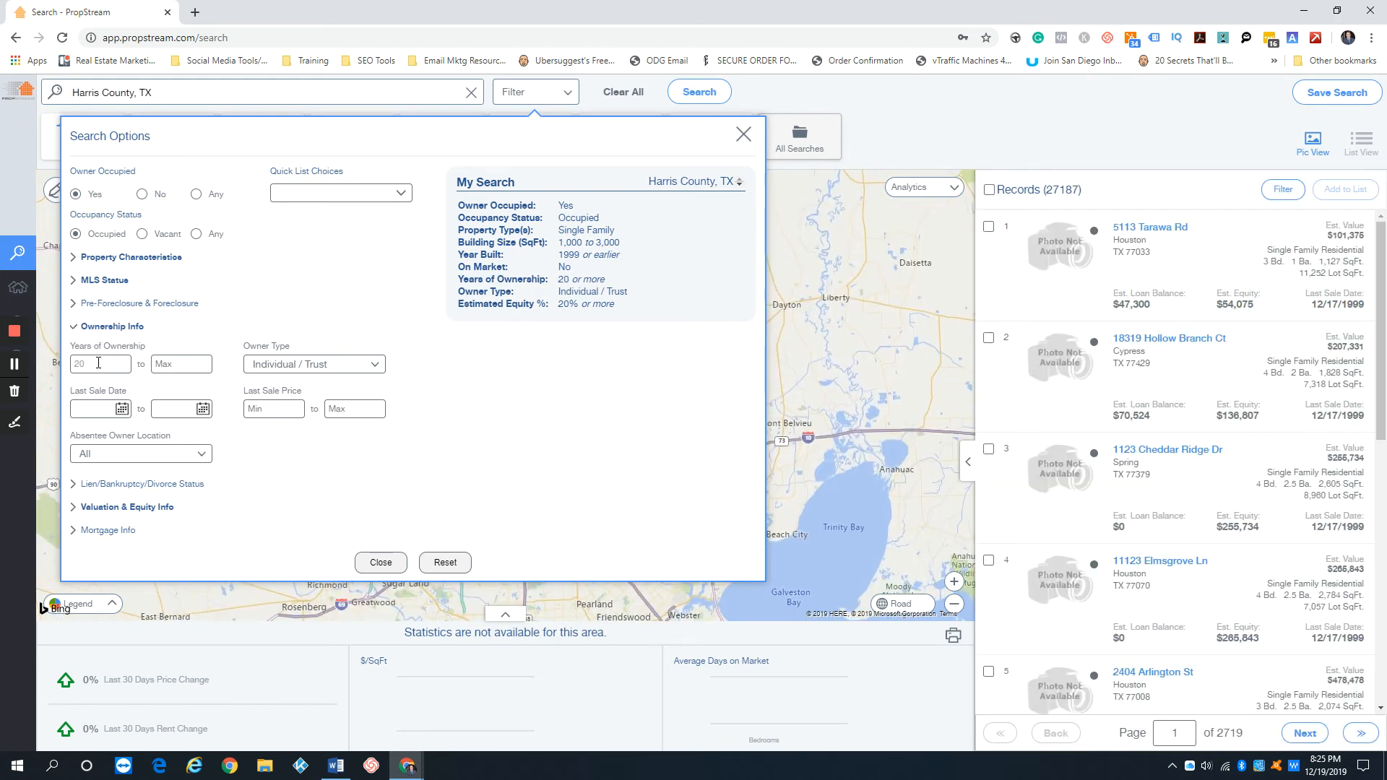
{"action": "key", "text": "BackSpace"}
{"action": "key", "text": "BackSpace"}
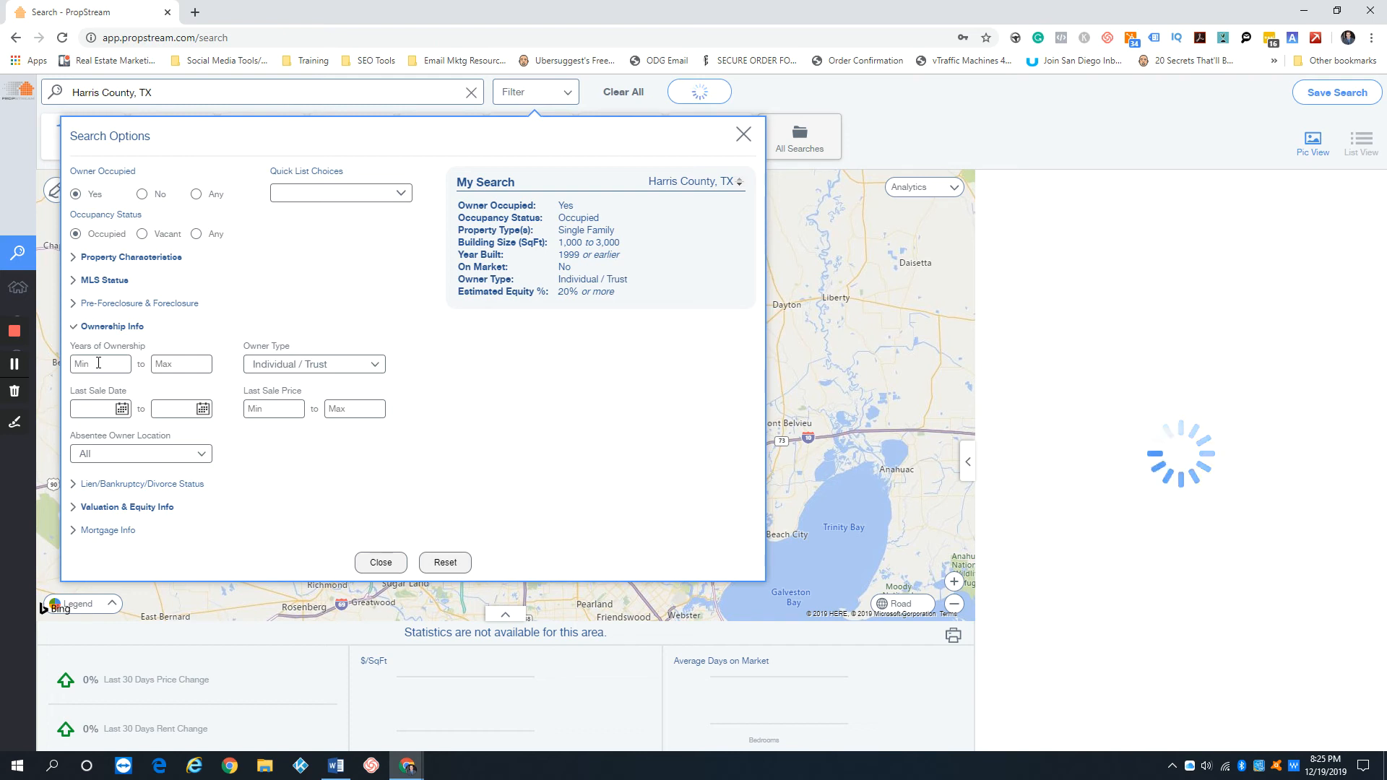
{"action": "type", "text": "30"}
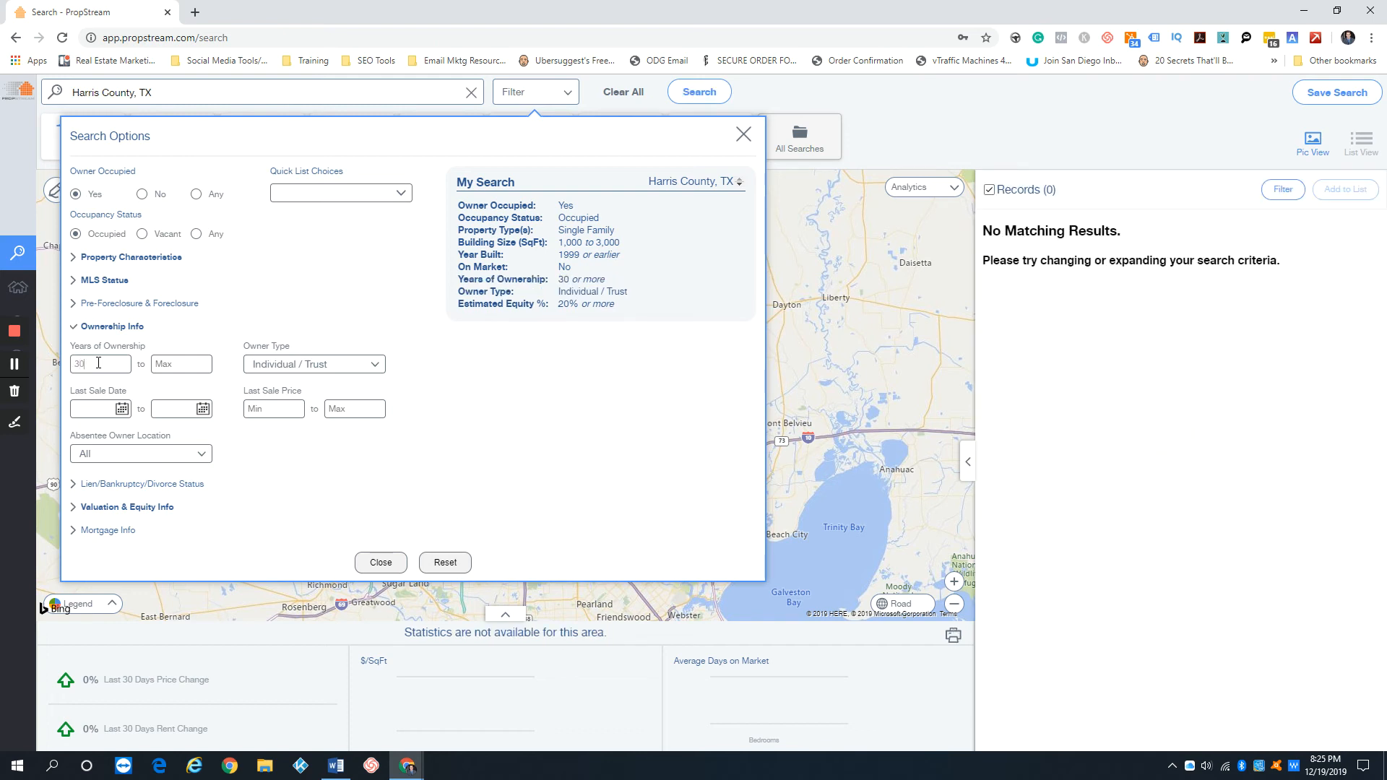
{"action": "key", "text": "BackSpace"}
{"action": "key", "text": "BackSpace"}
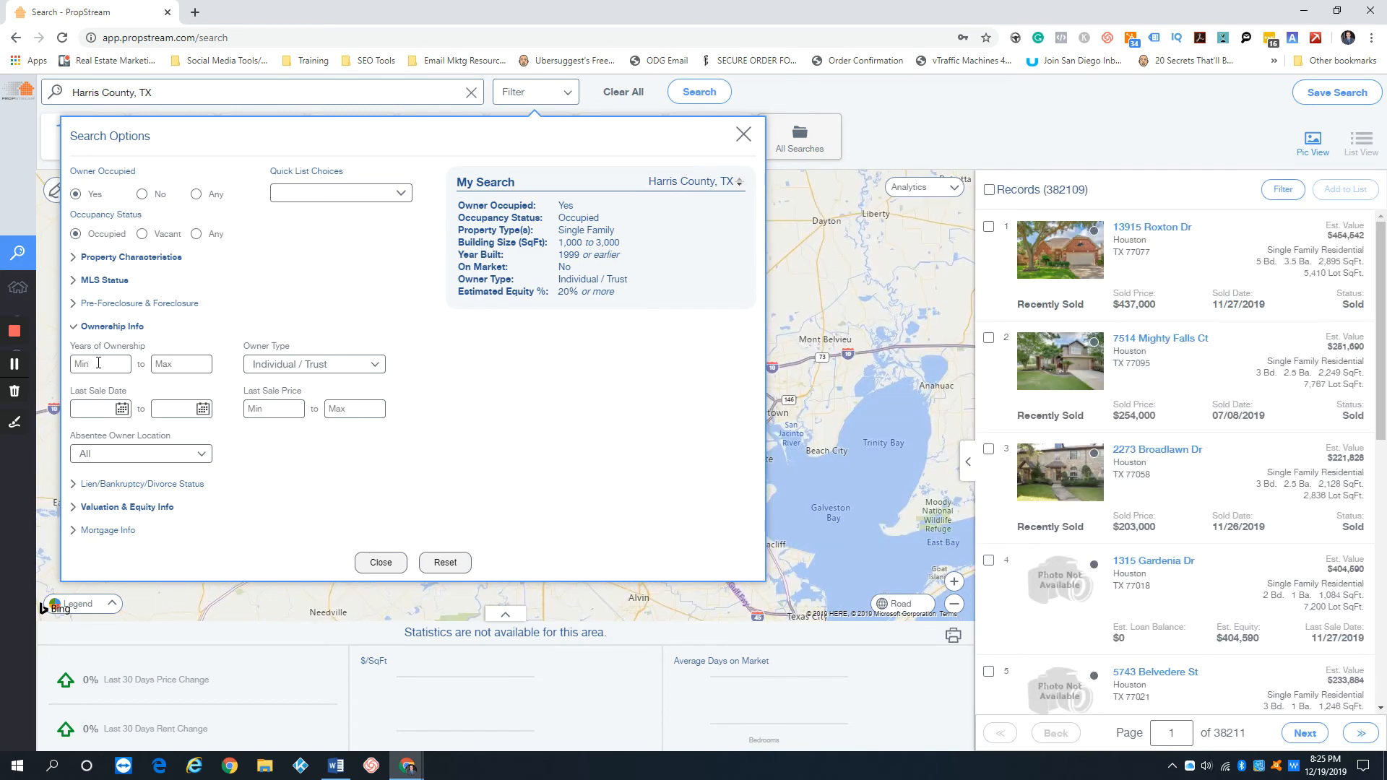
Set the minimum years of ownership to 26 after trying 25 and 27, and highlight the number of matching records.
{"action": "type", "text": "25"}
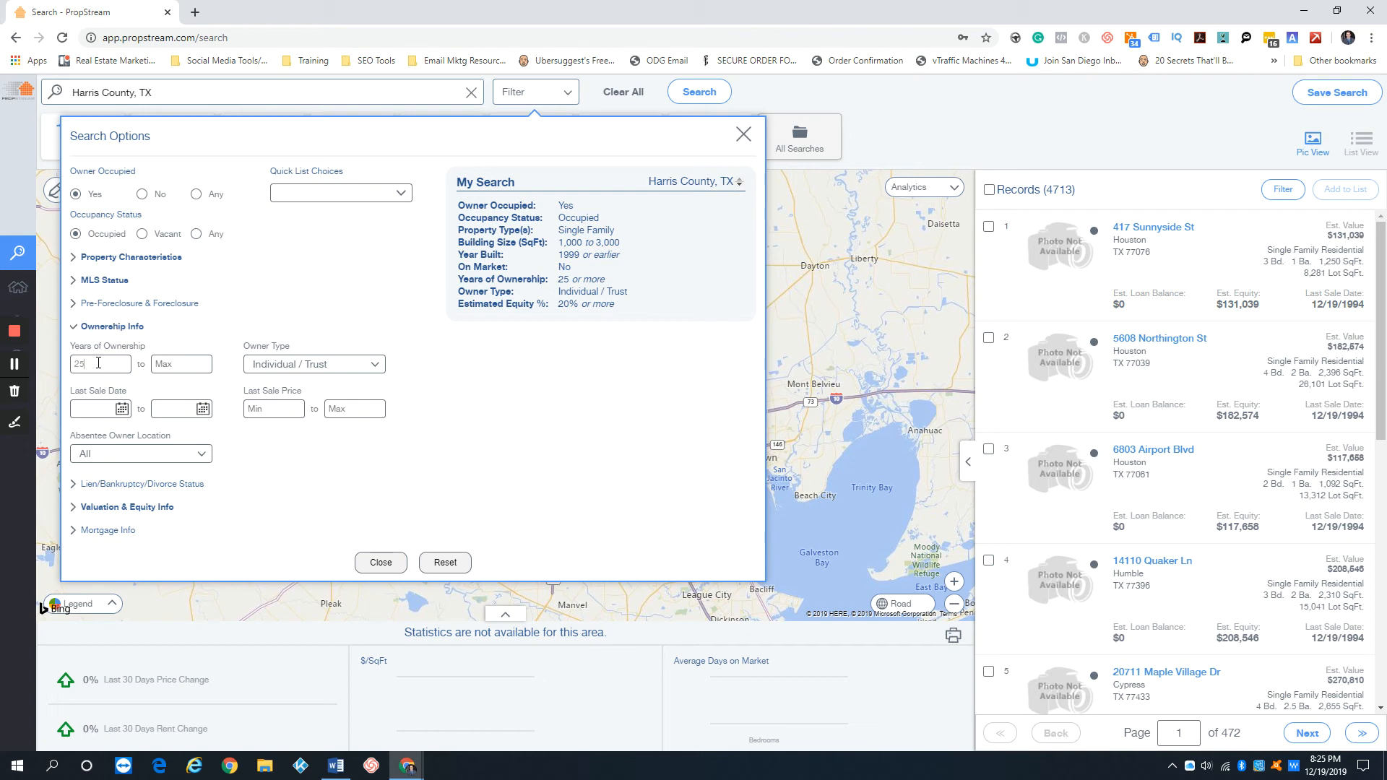
{"action": "key", "text": "BackSpace"}
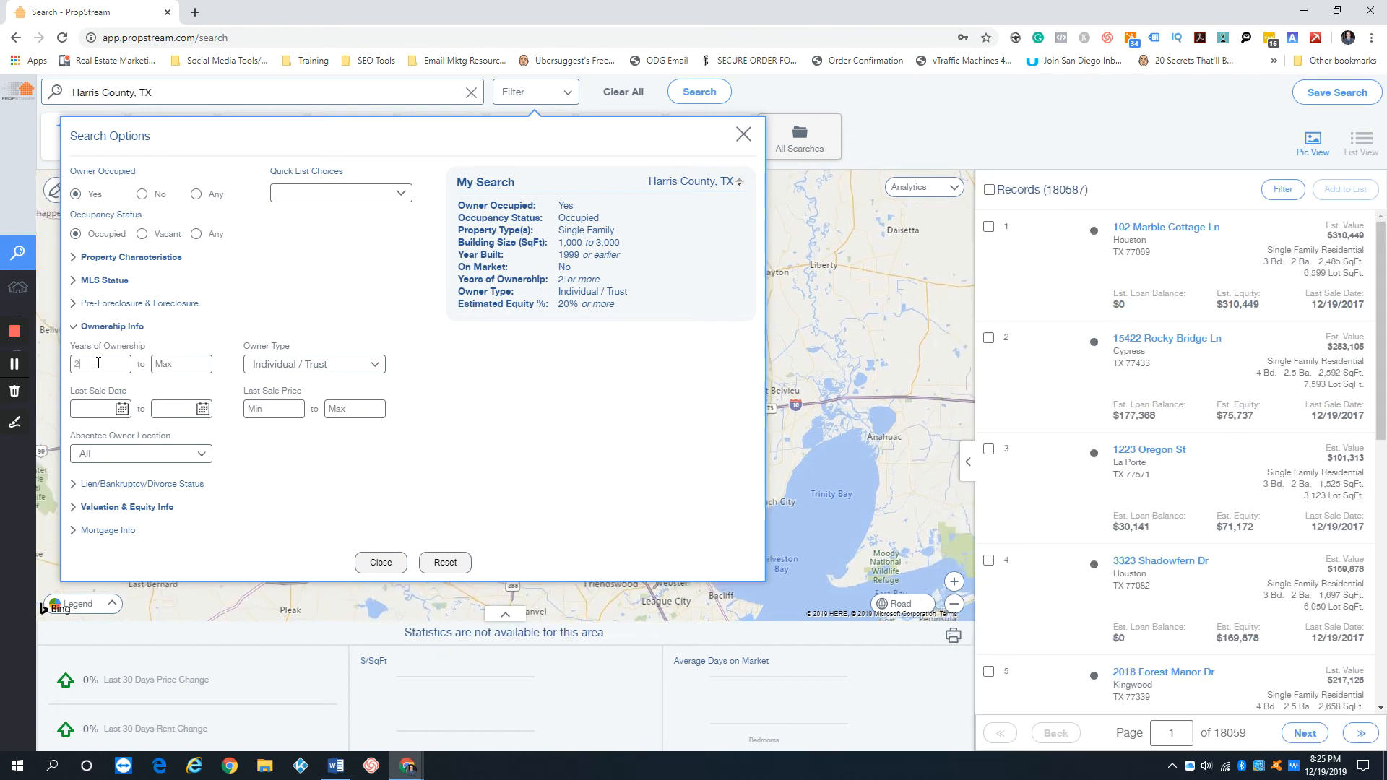
{"action": "type", "text": "7"}
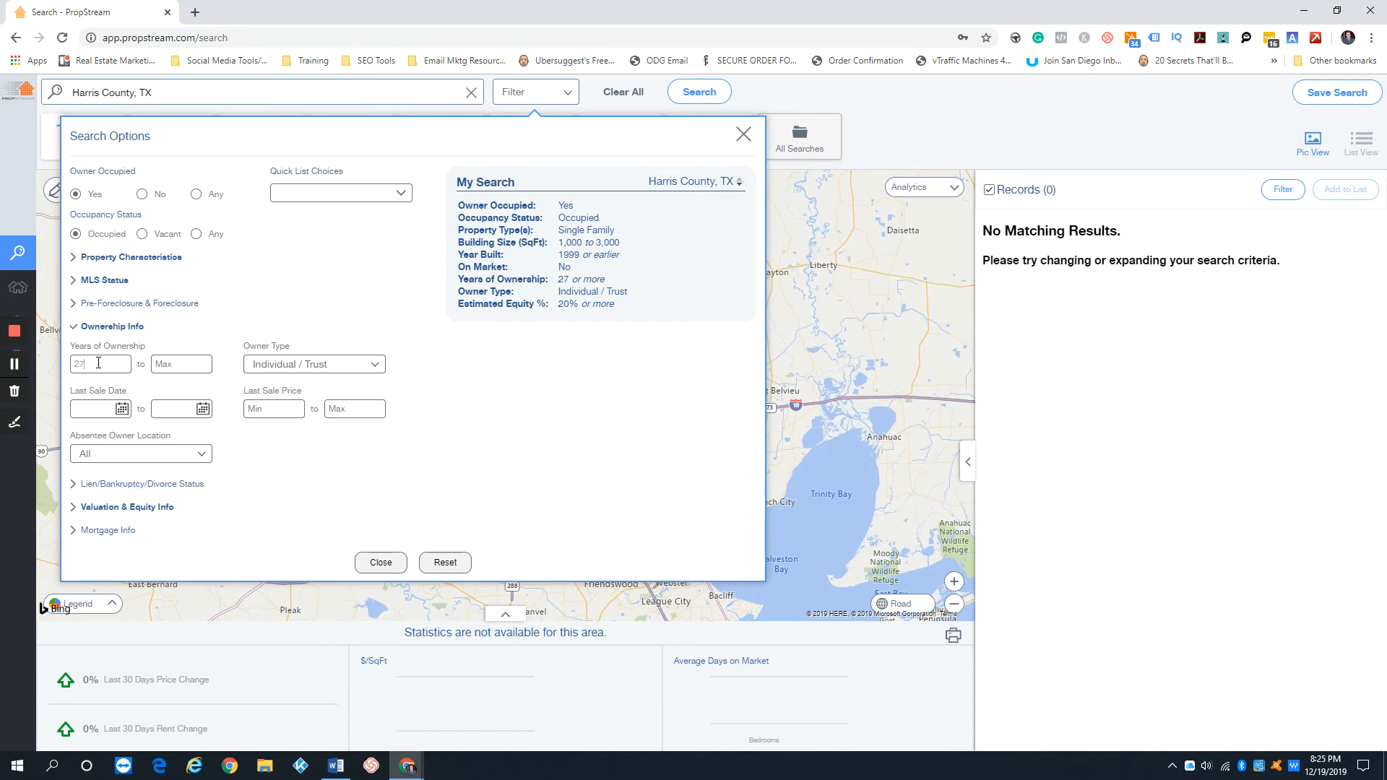
{"action": "key", "text": "BackSpace"}
{"action": "type", "text": "6"}
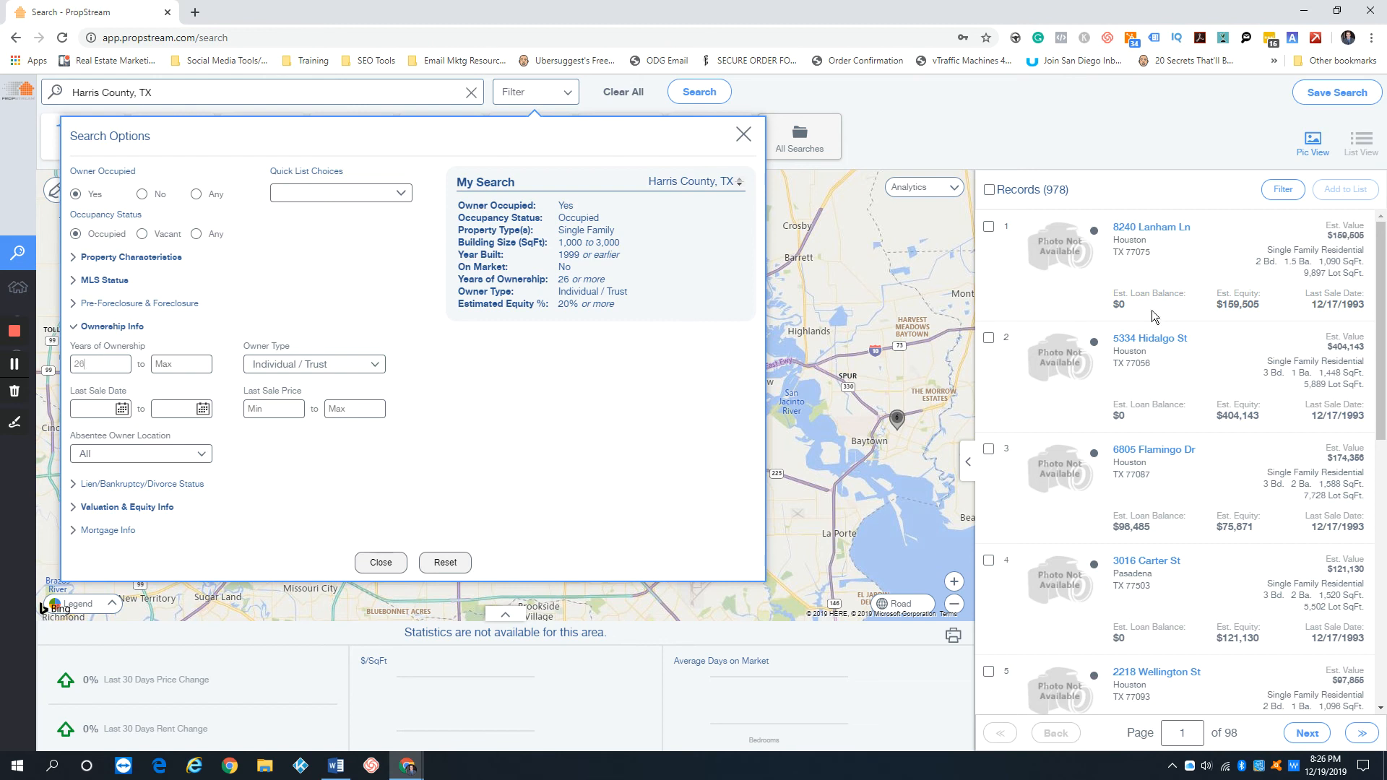
{"action": "double_click", "coordinate": [1055, 190]}
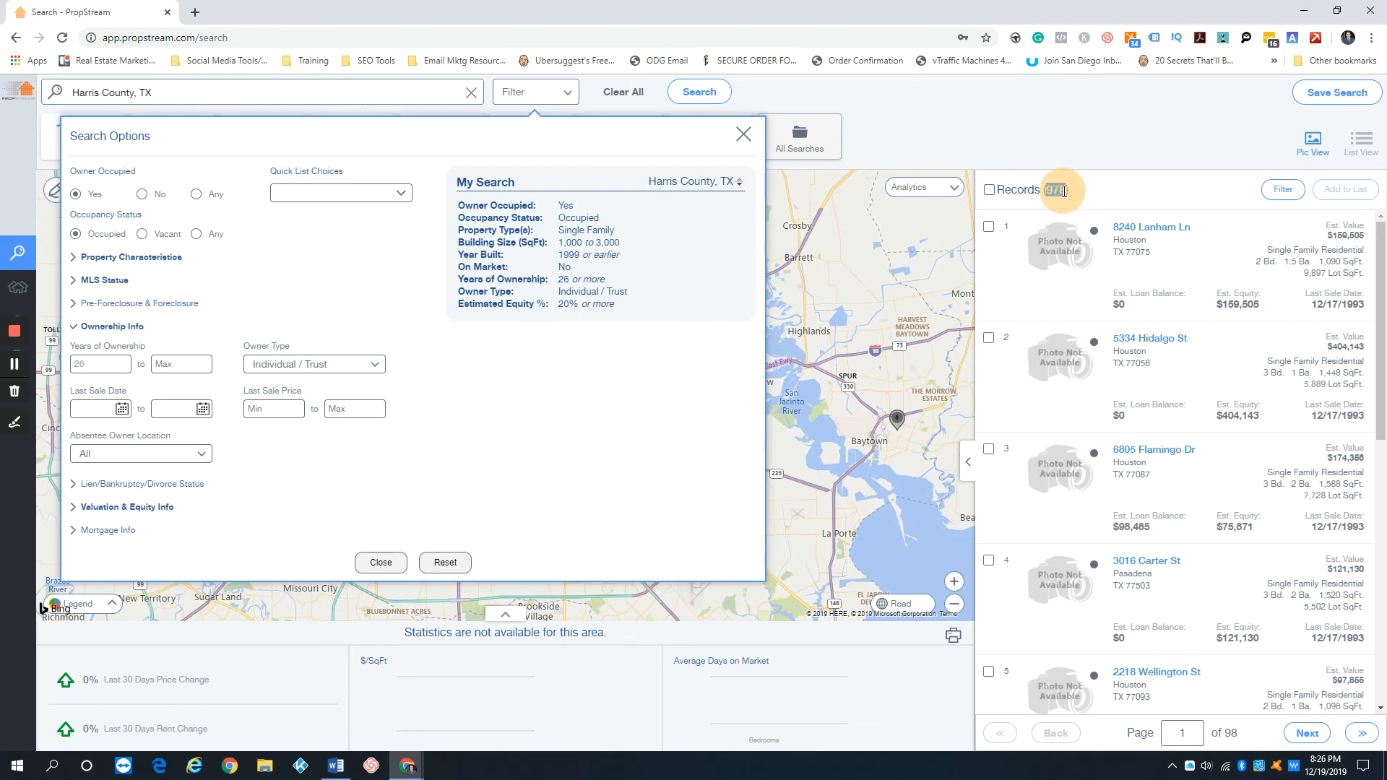
{"action": "left_click", "coordinate": [520, 95]}
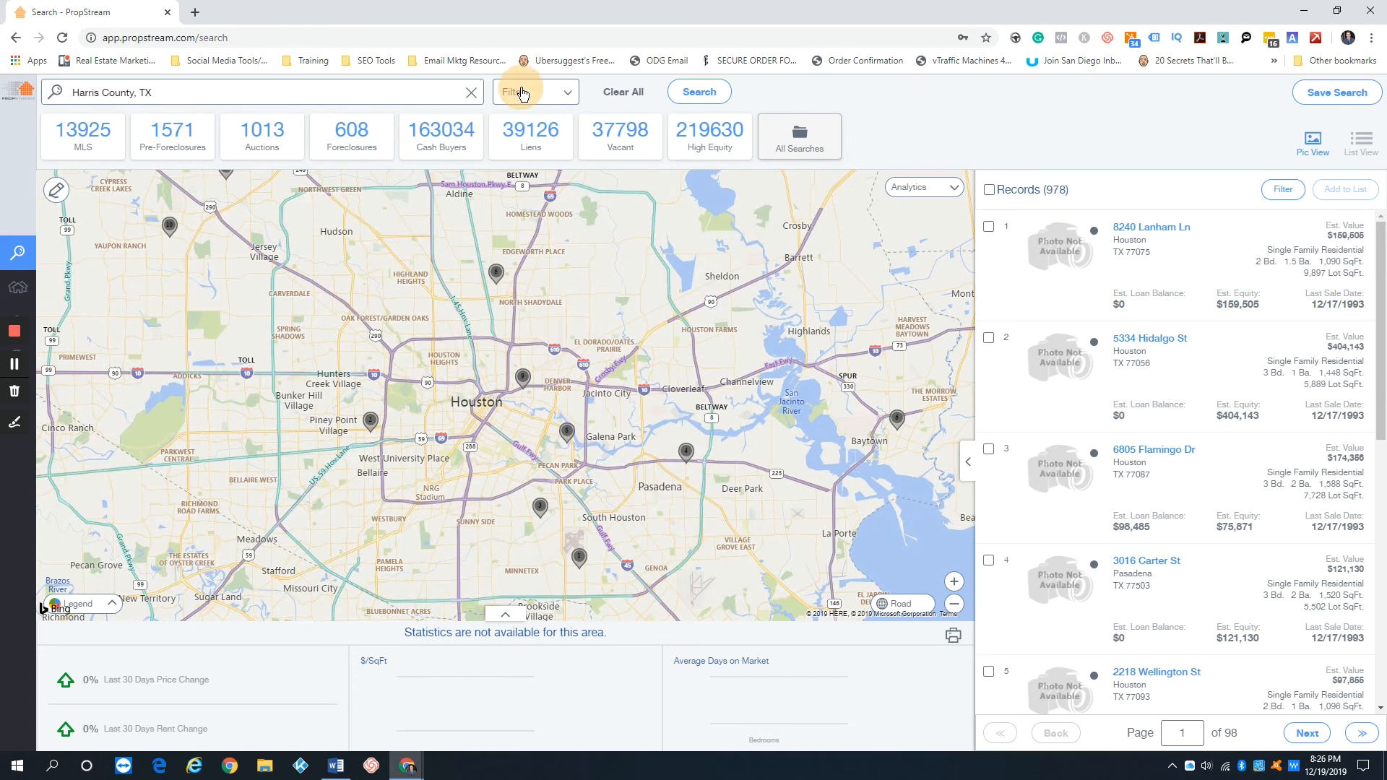